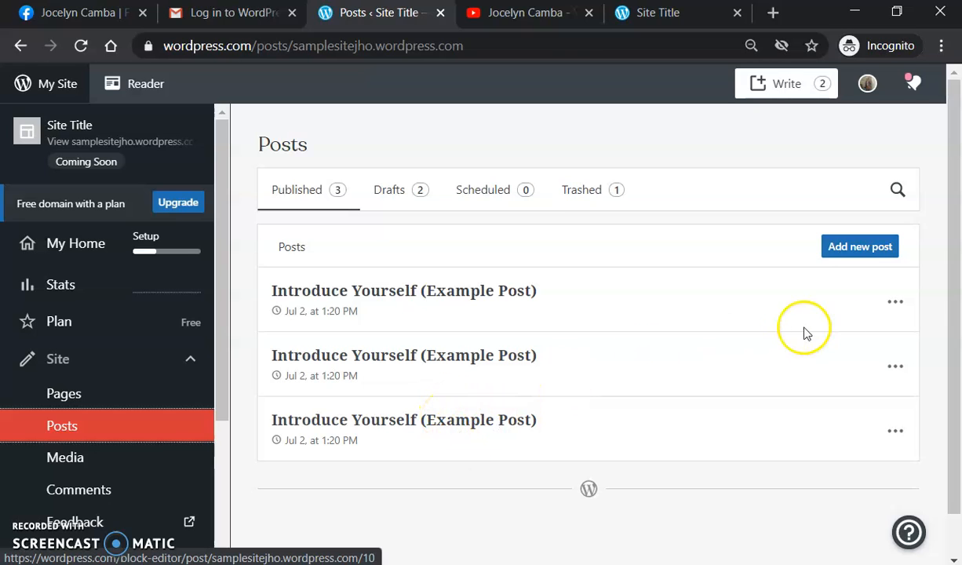
Step: Start a new post titled 'FREE Smat TV or Aircon in Callista model' and add a paragraph block
click(839, 248)
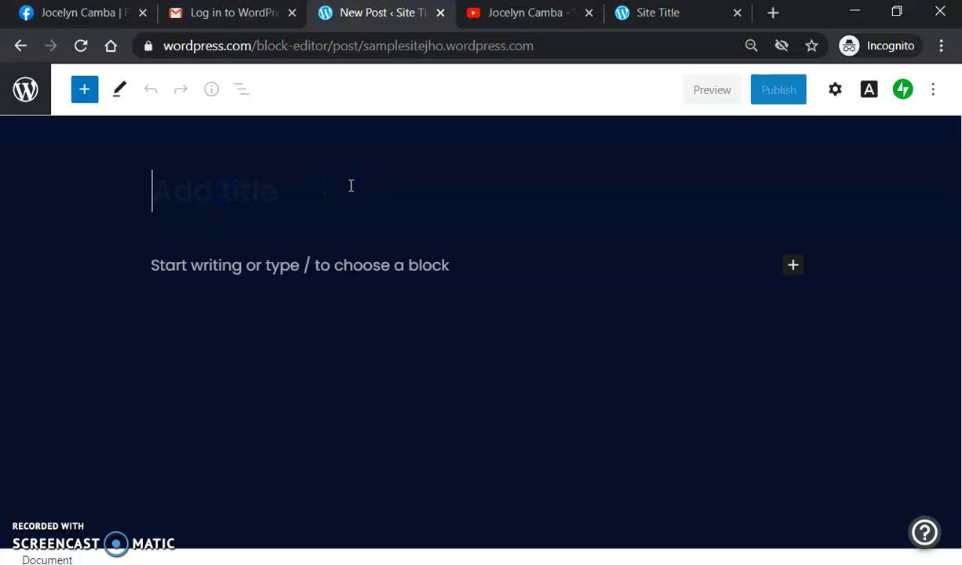
text(F)
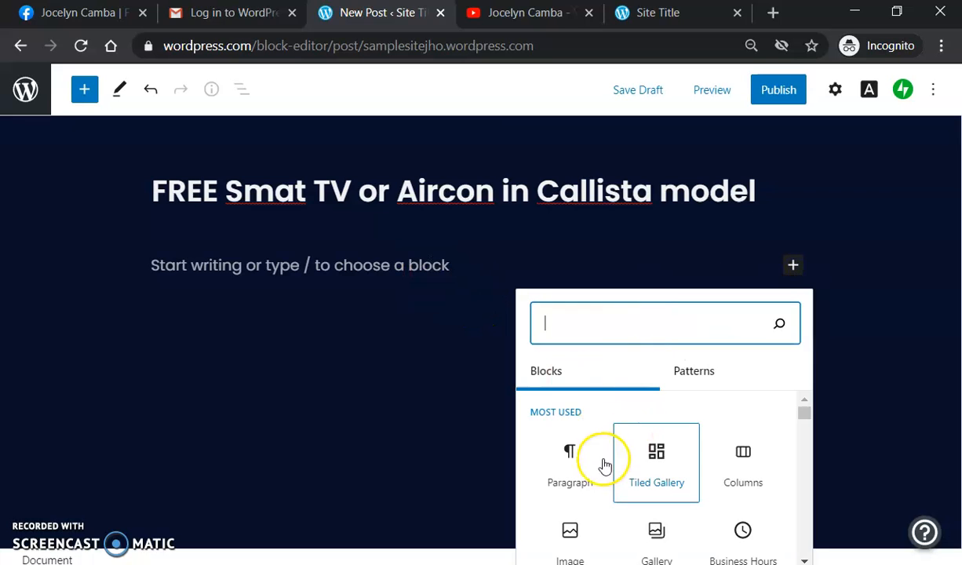
click(576, 481)
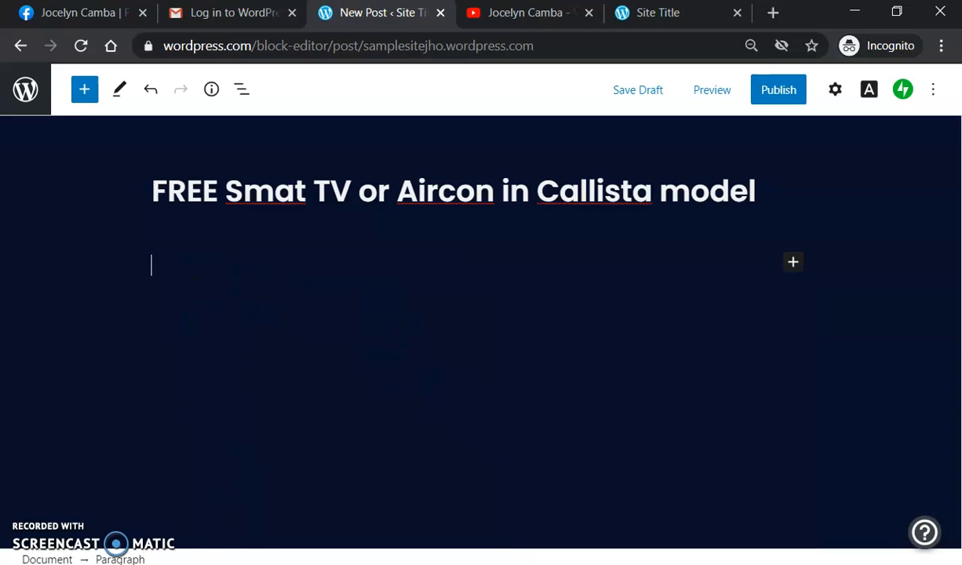
Step: Copy the 'Good new buyers!' greeting and promo paragraph from Word and paste them into the post
click(338, 563)
drag(135, 143, 369, 242)
key(ctrl+c)
click(259, 563)
key(ctrl+v)
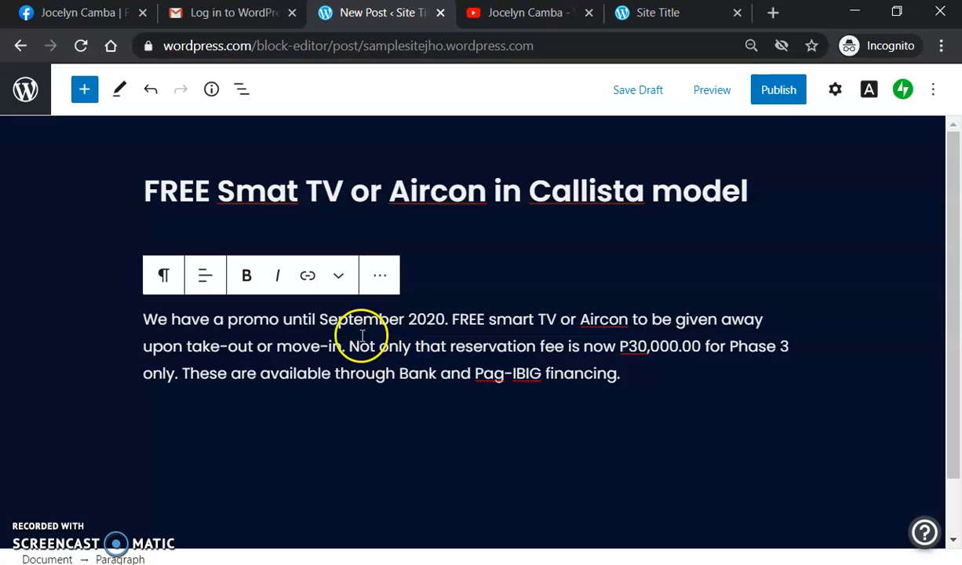
click(71, 242)
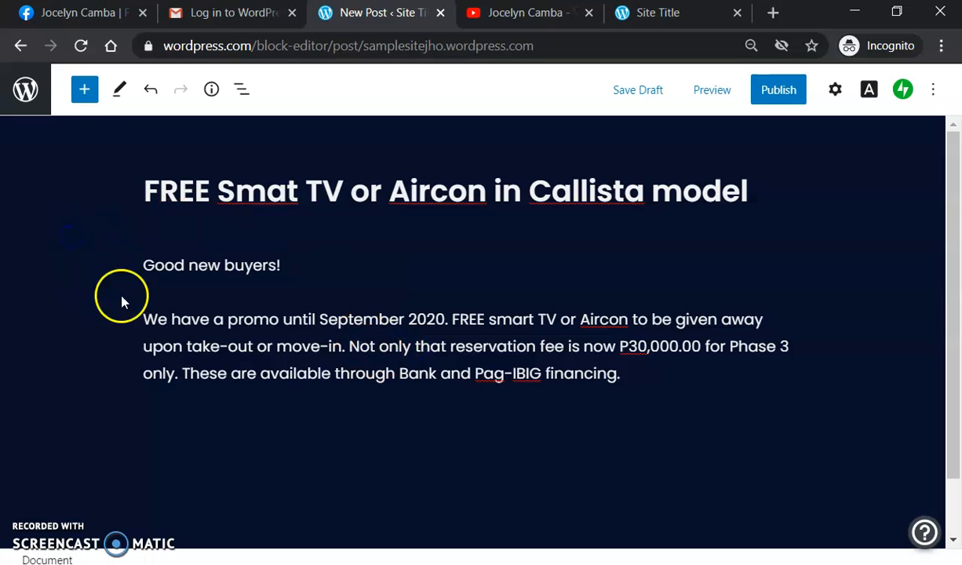
click(647, 319)
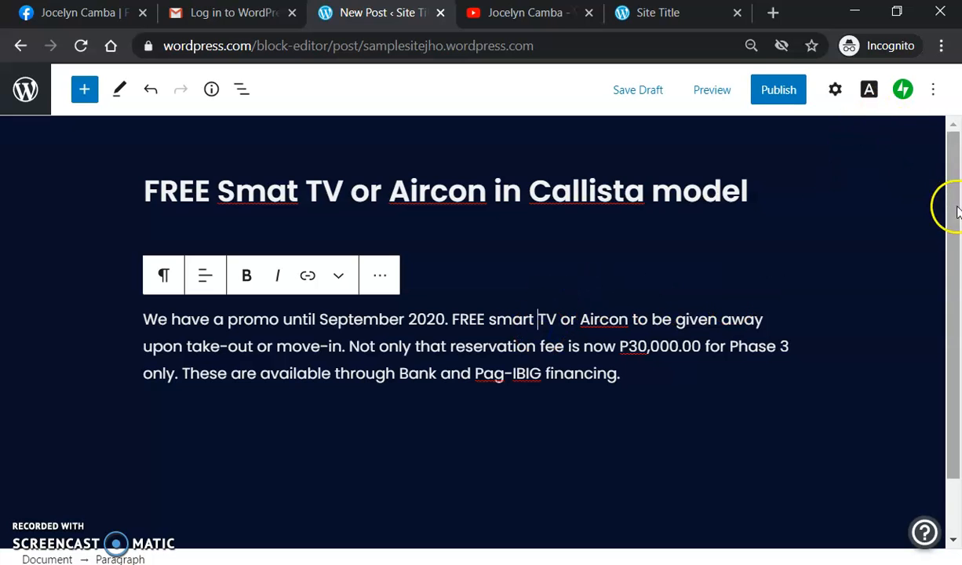
click(954, 520)
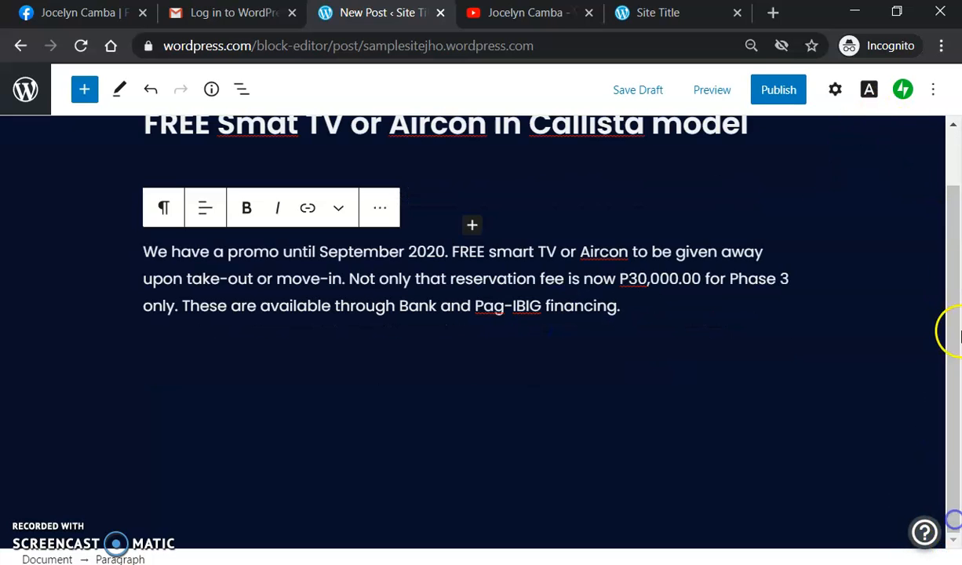
scroll(909, 197, up, 2)
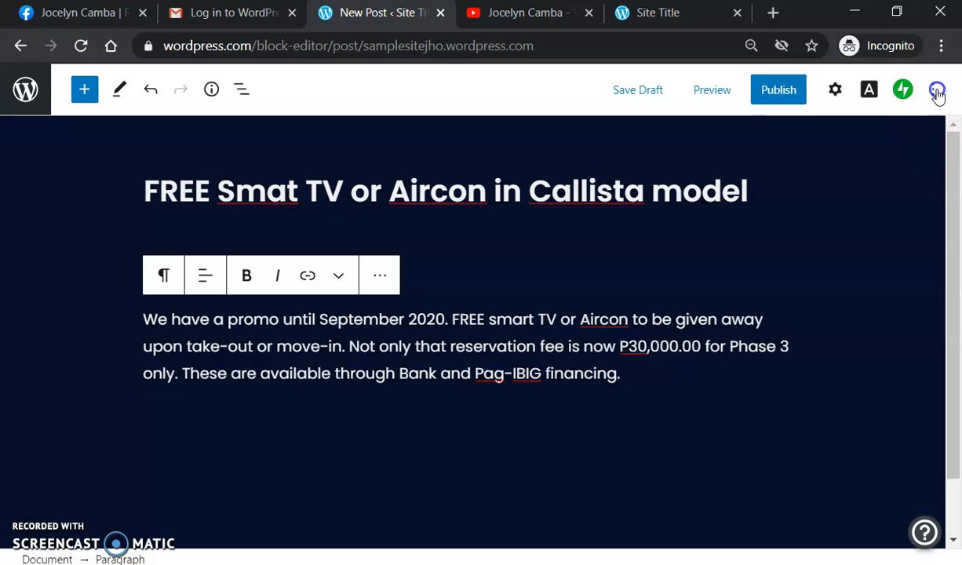
Step: Set the promo paragraph's preset size to Normal (18) after trying Small, and expand its colour settings
click(937, 91)
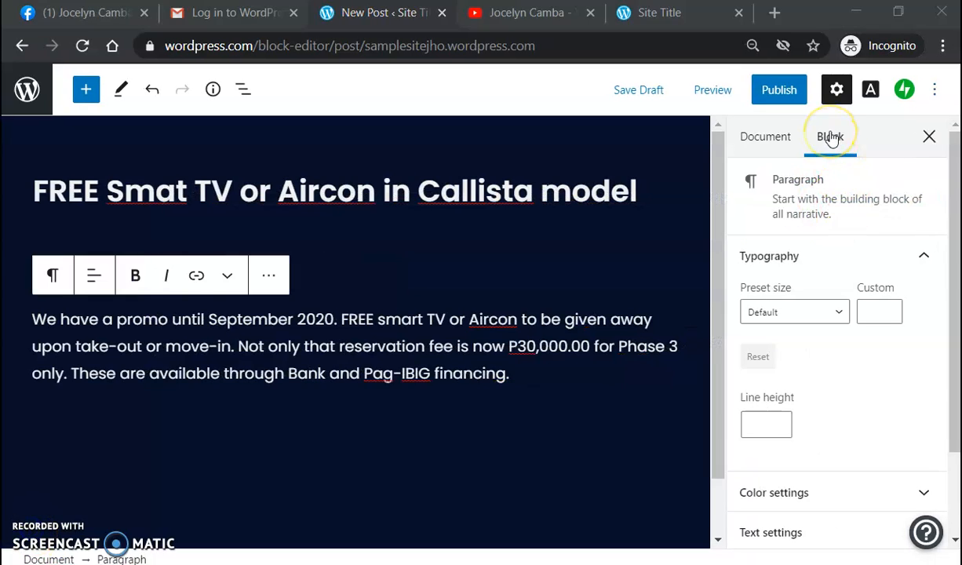
click(831, 136)
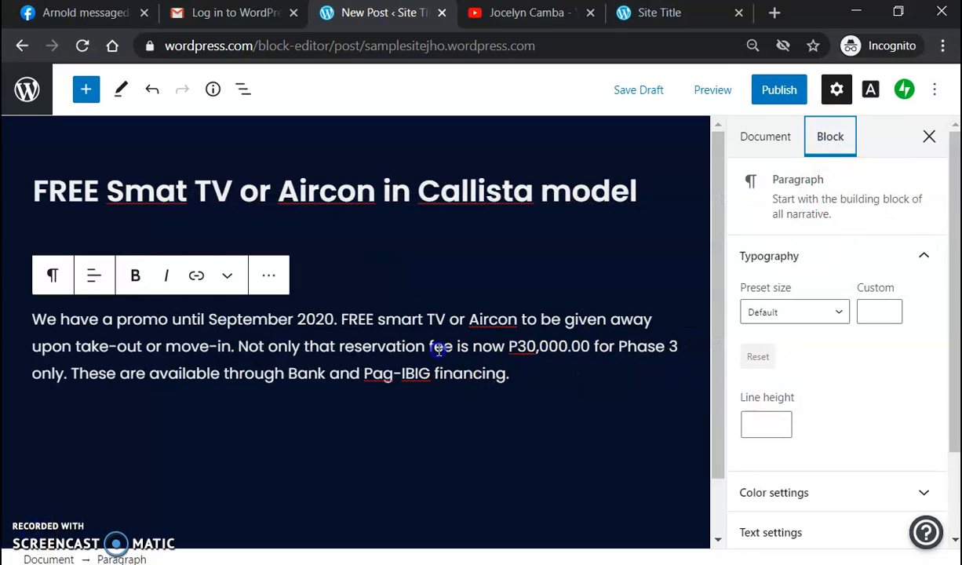
scroll(880, 365, down, 2)
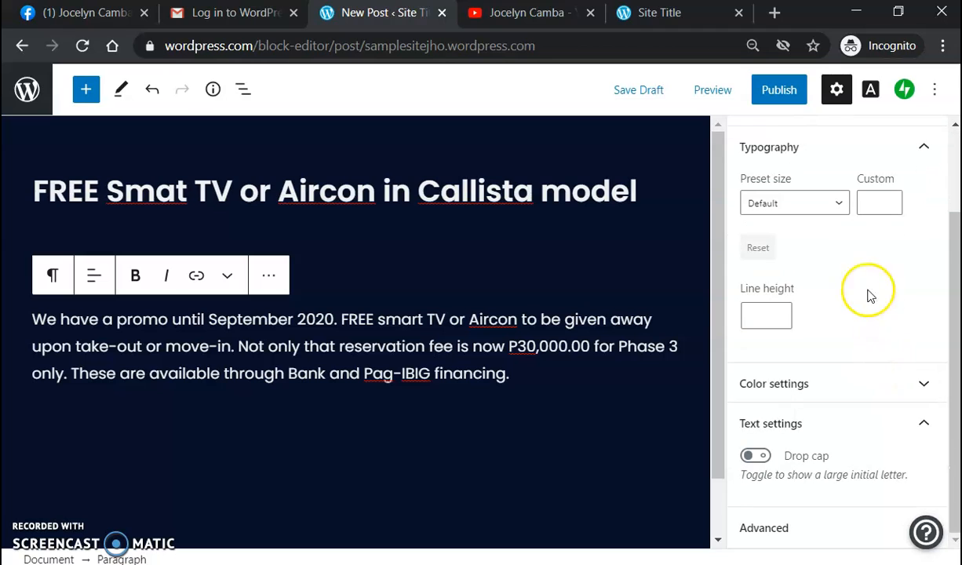
click(840, 205)
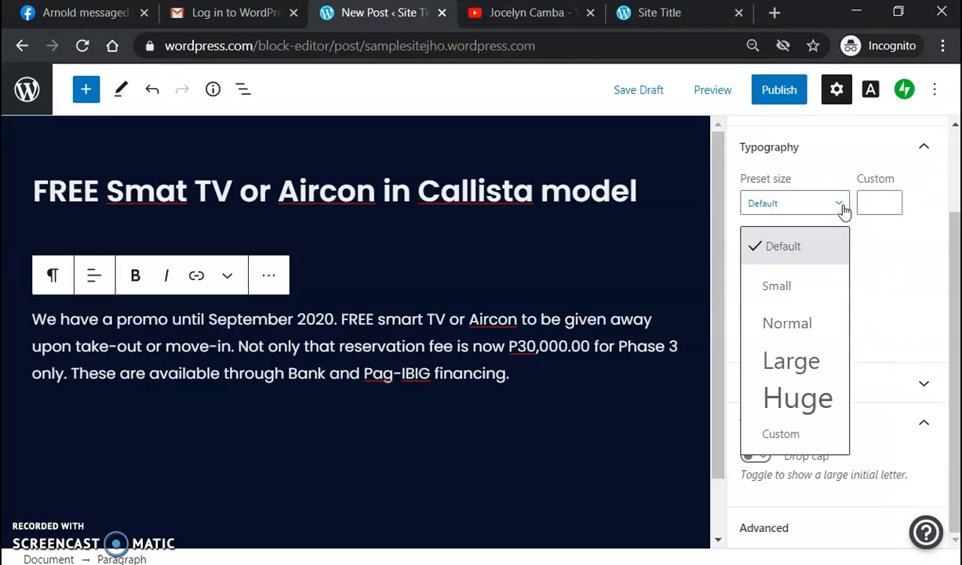
click(791, 284)
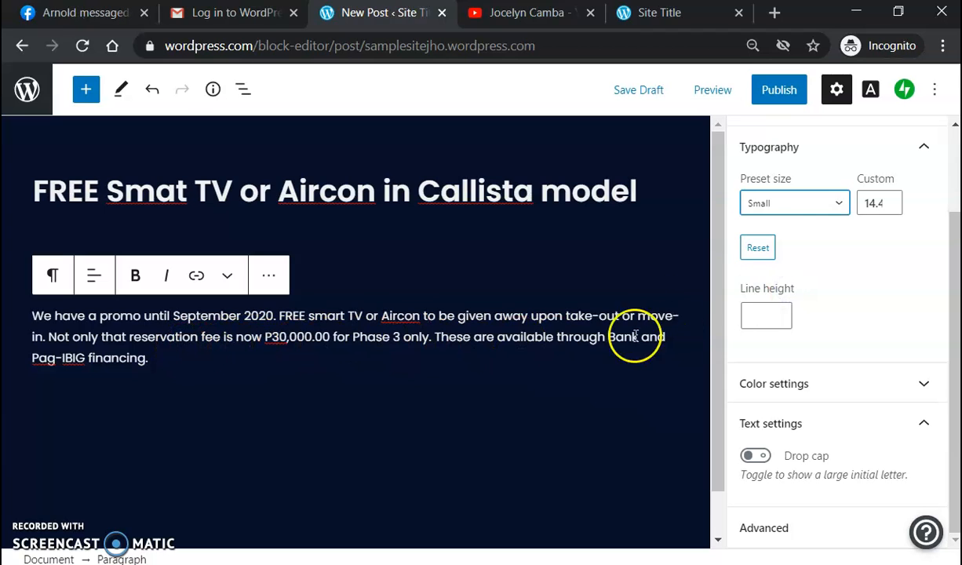
click(837, 206)
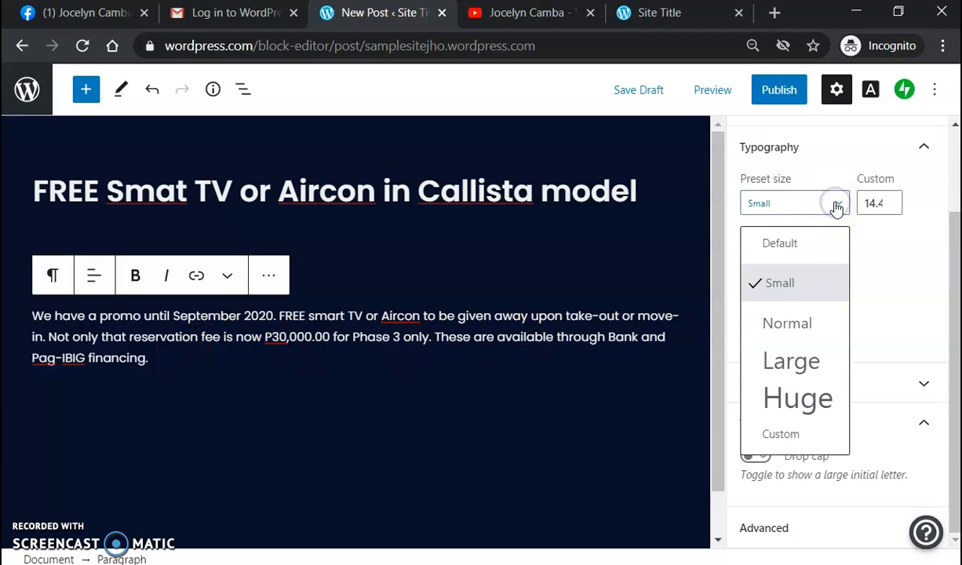
click(814, 326)
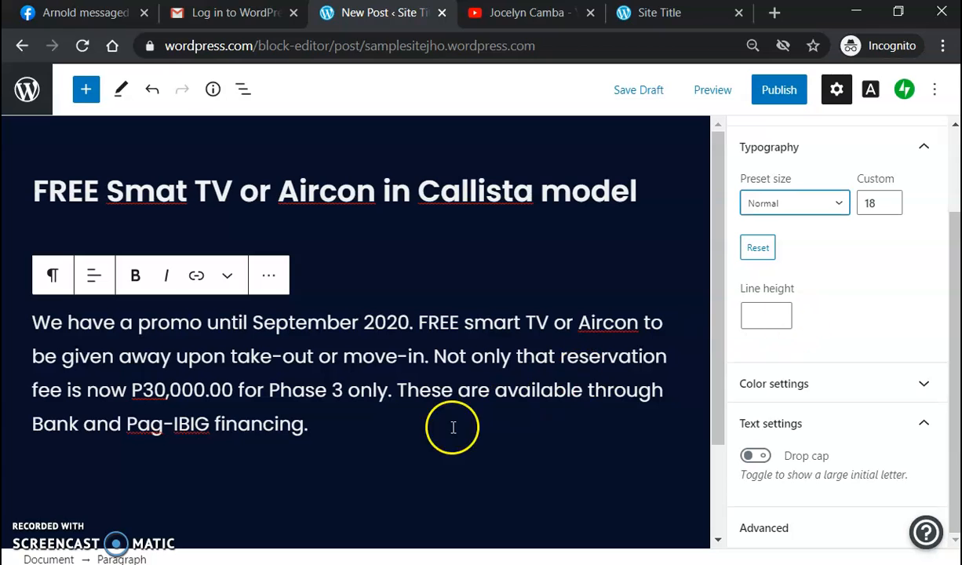
click(917, 381)
scroll(928, 449, down, 3)
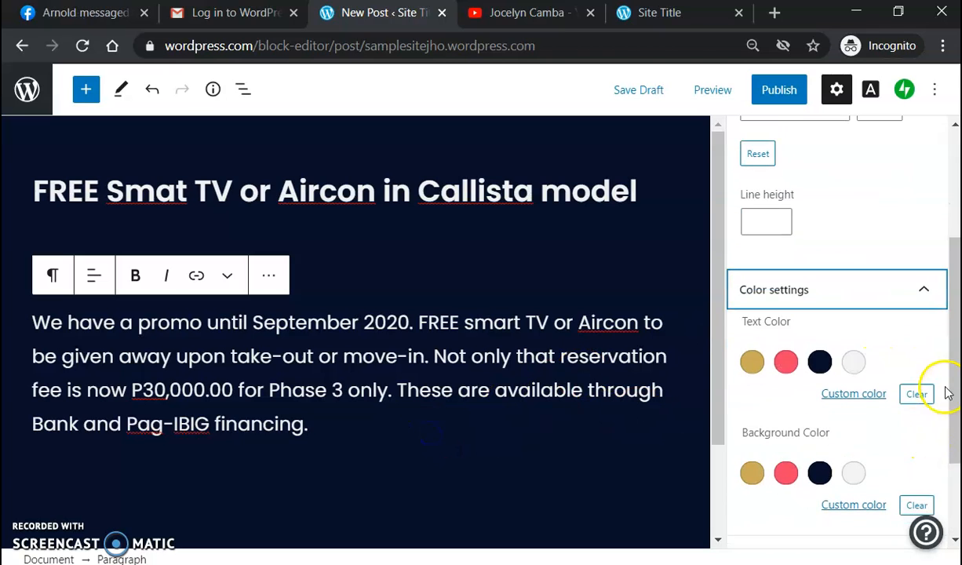
click(506, 389)
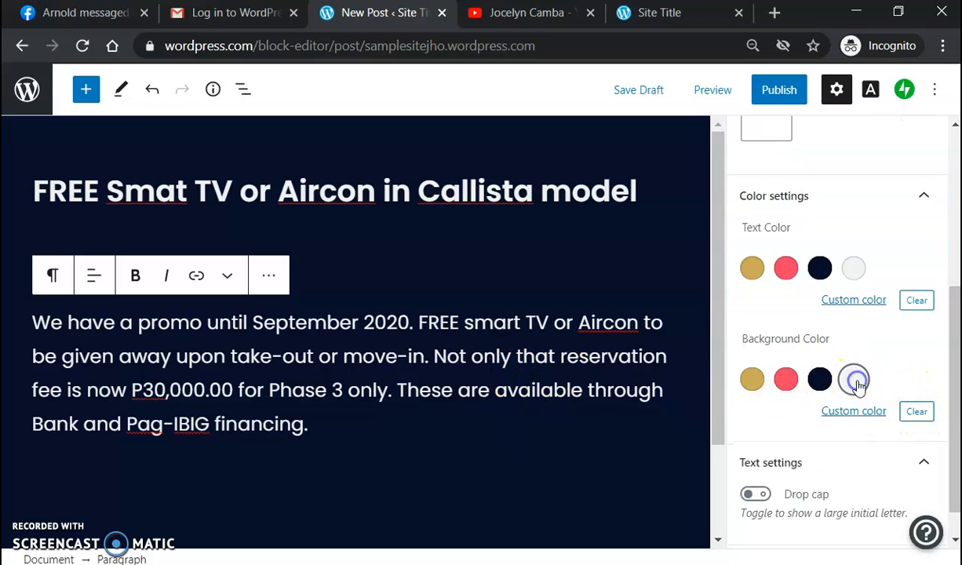
click(854, 379)
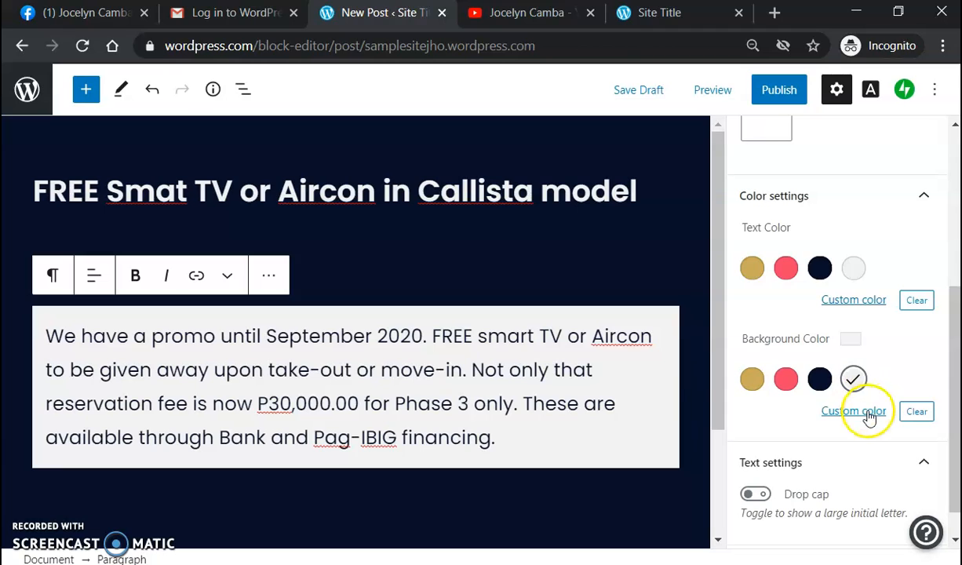
click(868, 416)
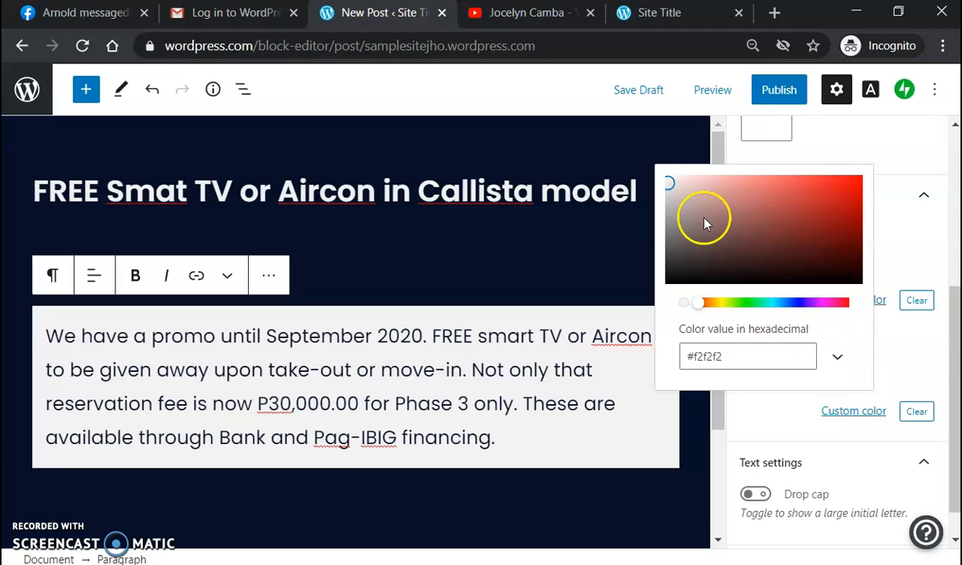
click(673, 197)
click(668, 181)
click(673, 198)
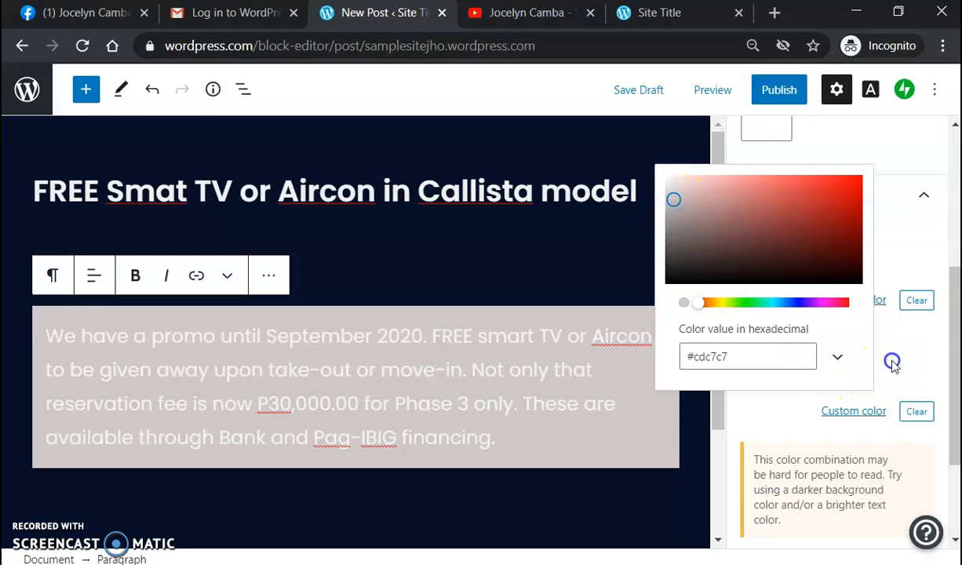
click(893, 363)
click(911, 409)
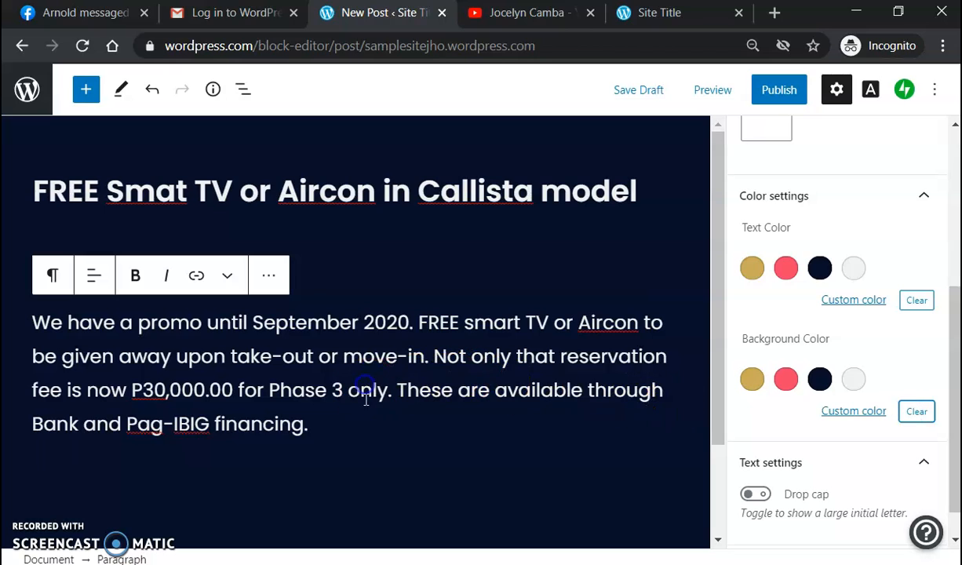
click(788, 270)
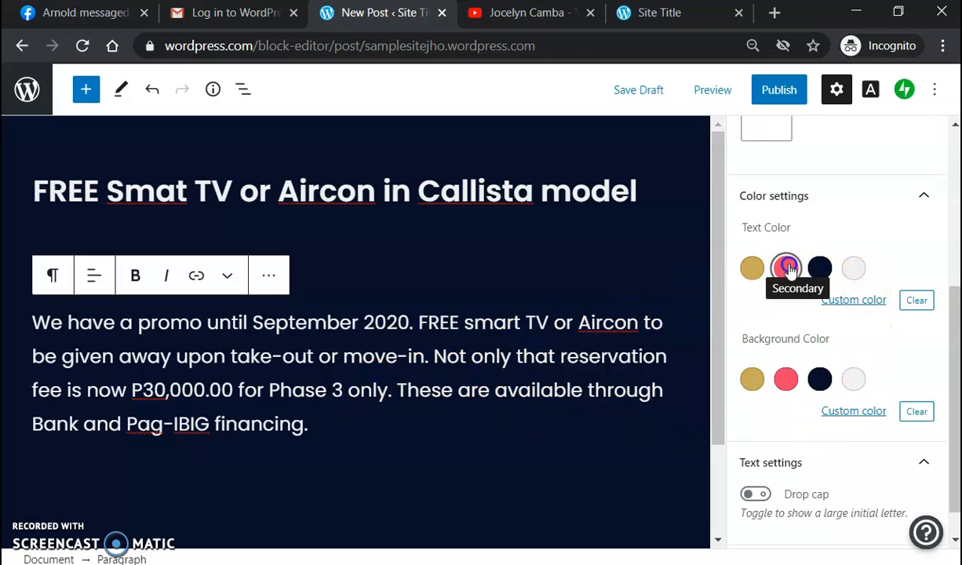
click(788, 270)
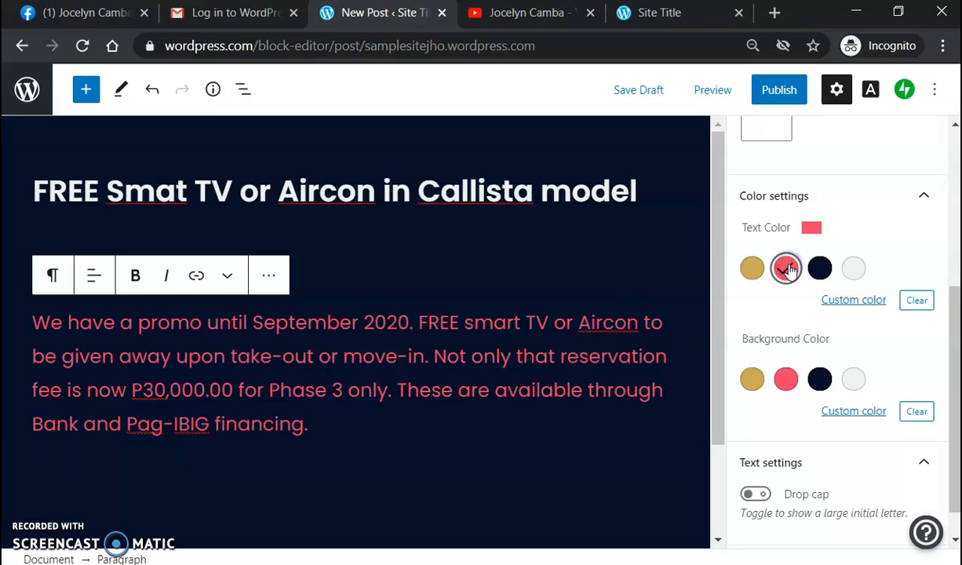
click(752, 274)
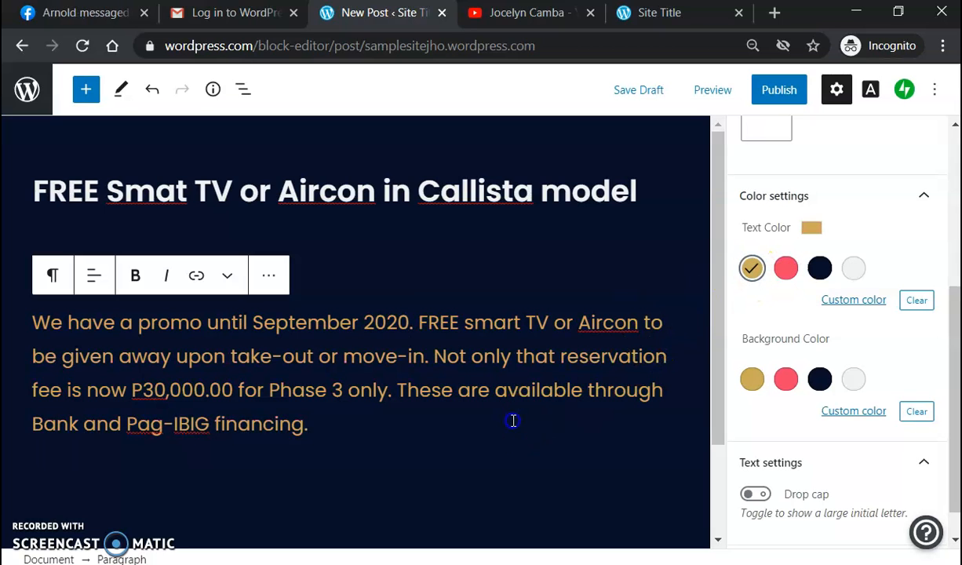
click(915, 300)
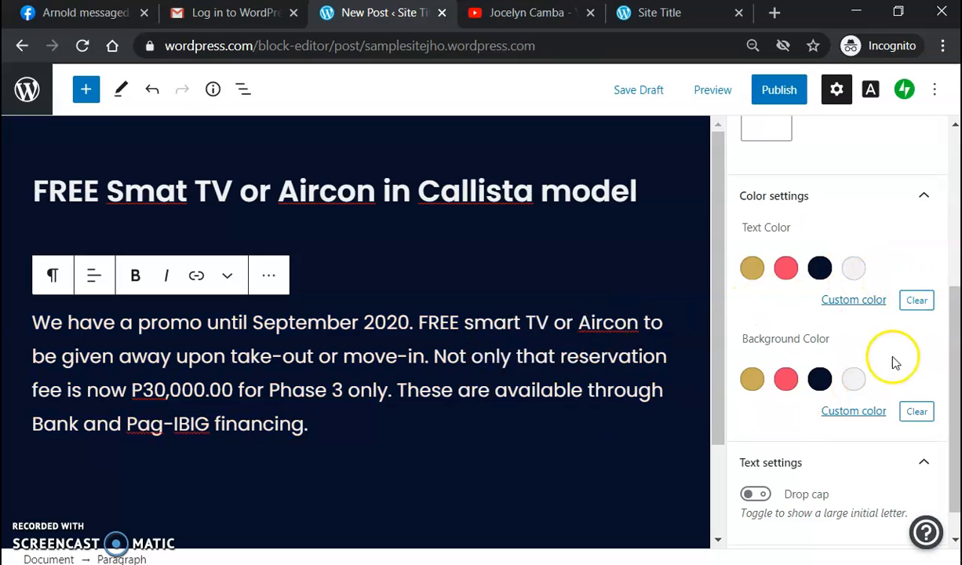
Step: Turn on the drop cap for the promo paragraph and place the caret at its end
scroll(813, 479, down, 1)
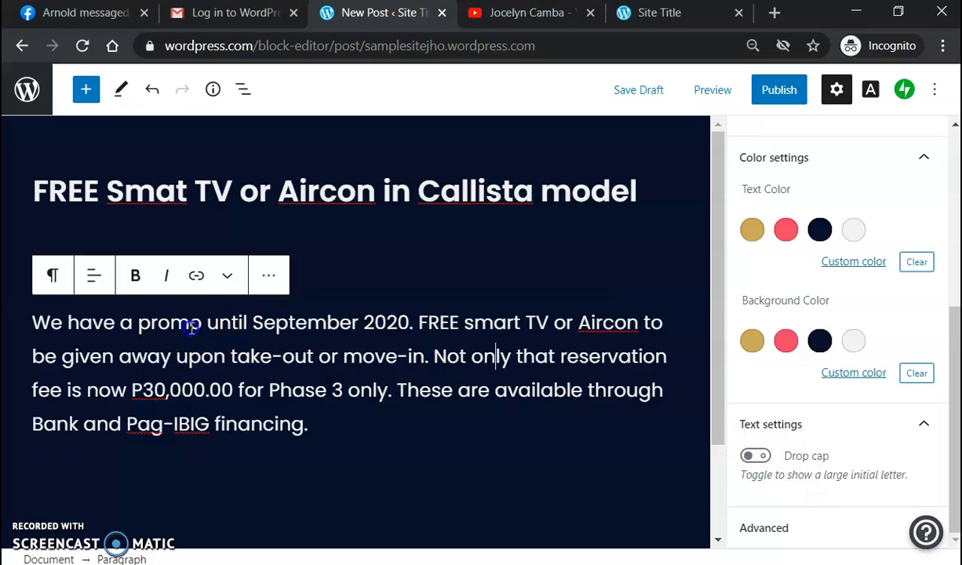
click(756, 456)
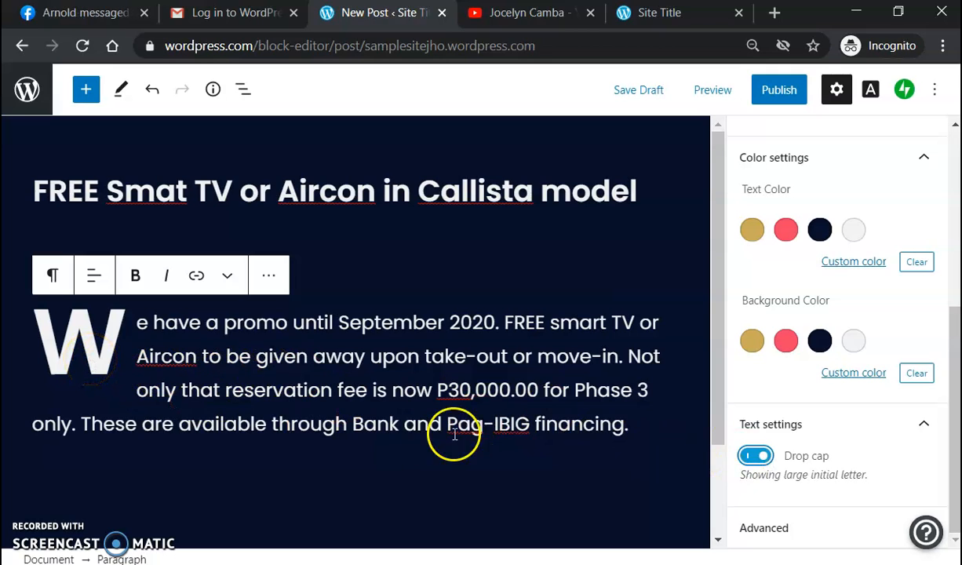
scroll(623, 424, down, 2)
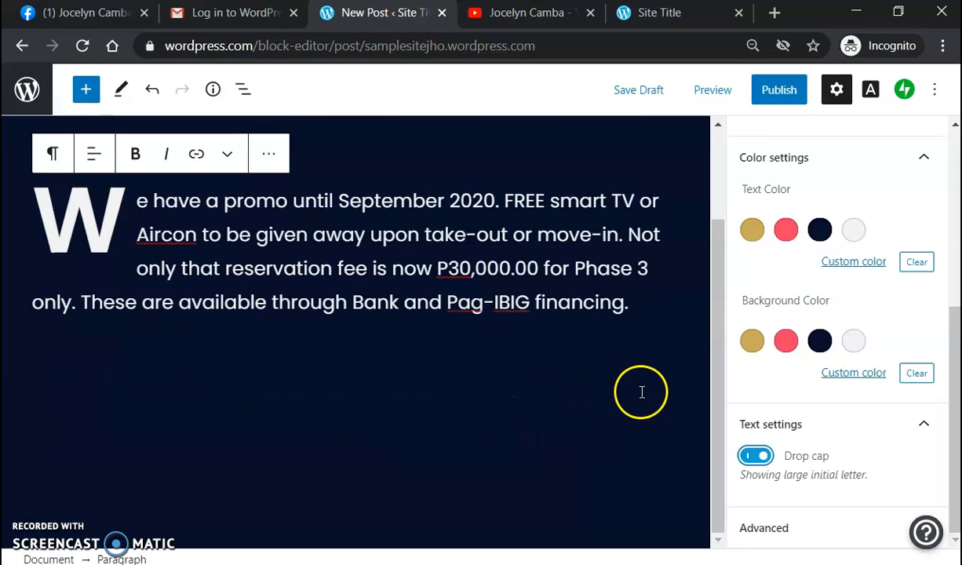
scroll(911, 330, up, 5)
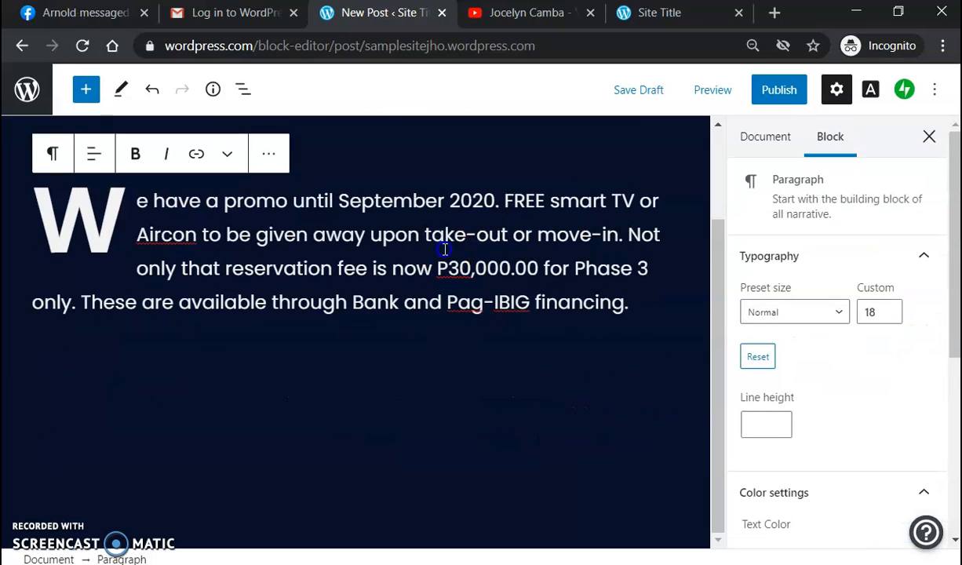
click(372, 354)
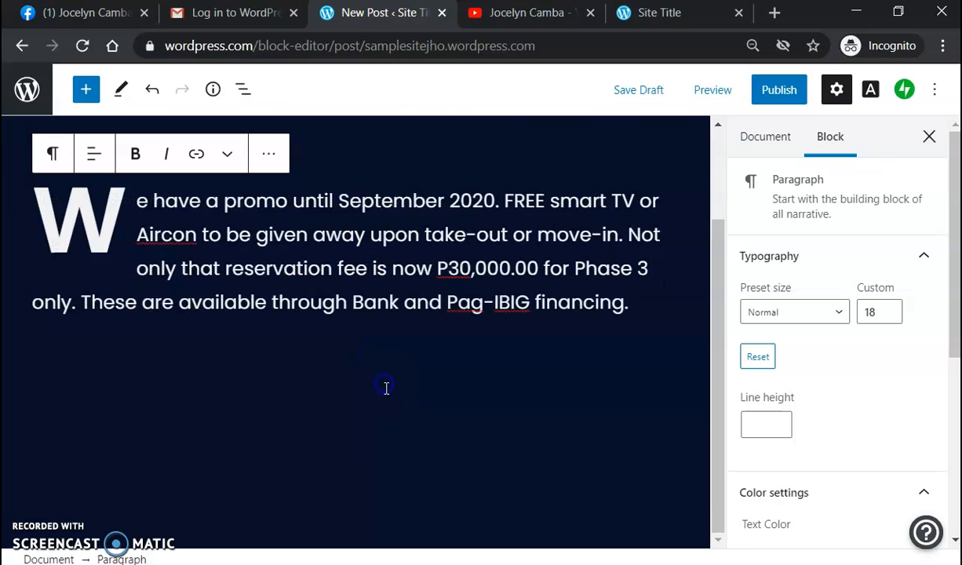
click(377, 417)
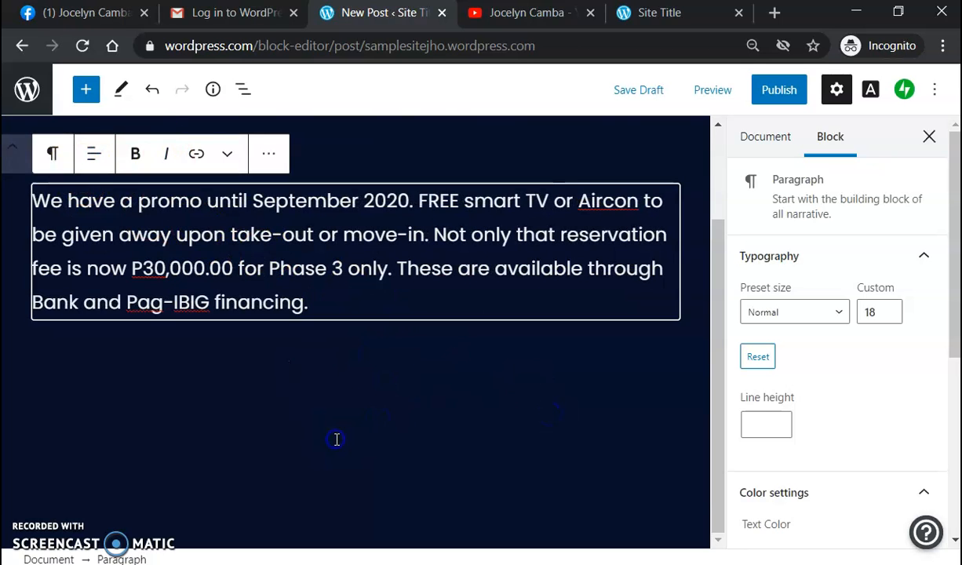
Step: Insert a Gallery block below the promo paragraph and start uploading photos from the computer
click(85, 92)
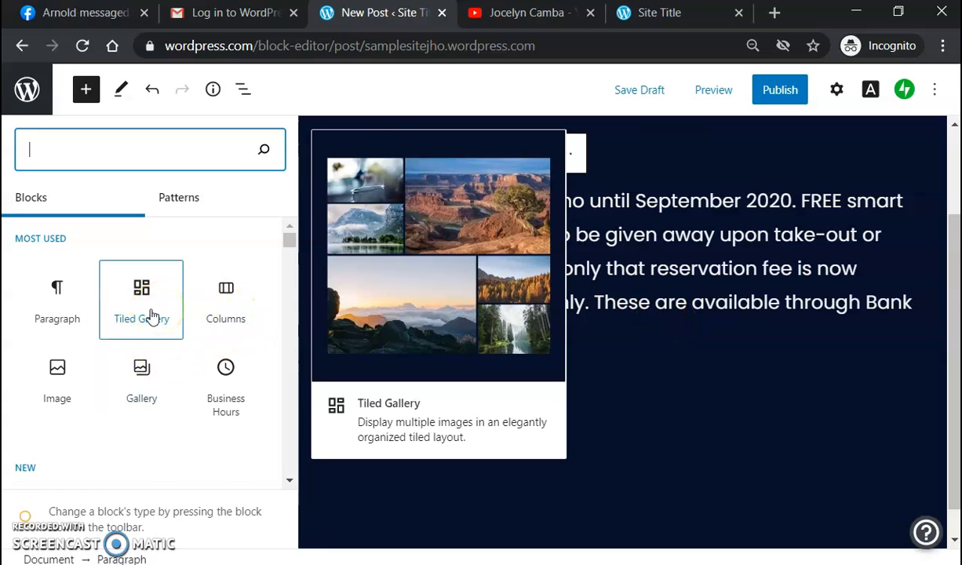
click(145, 376)
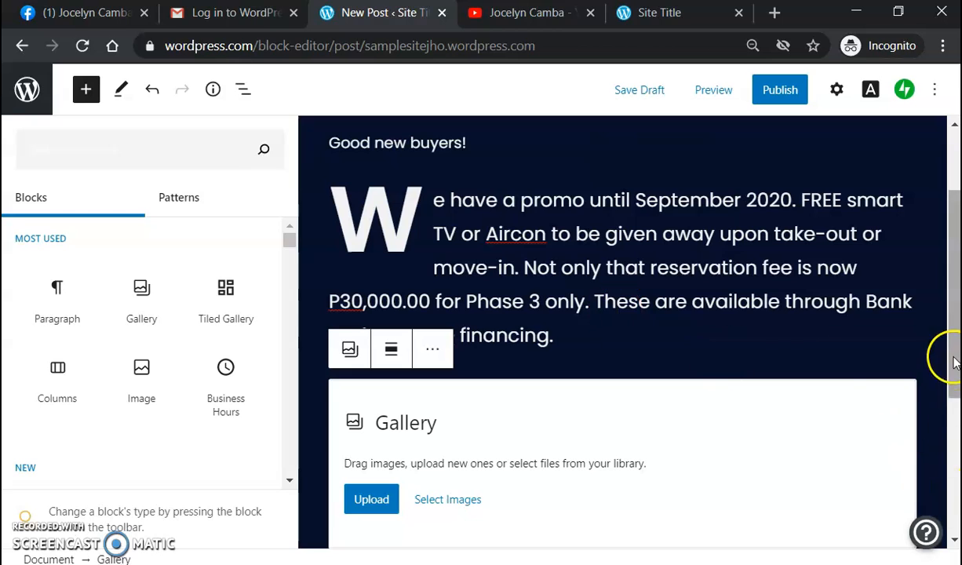
scroll(471, 431, down, 1)
click(370, 412)
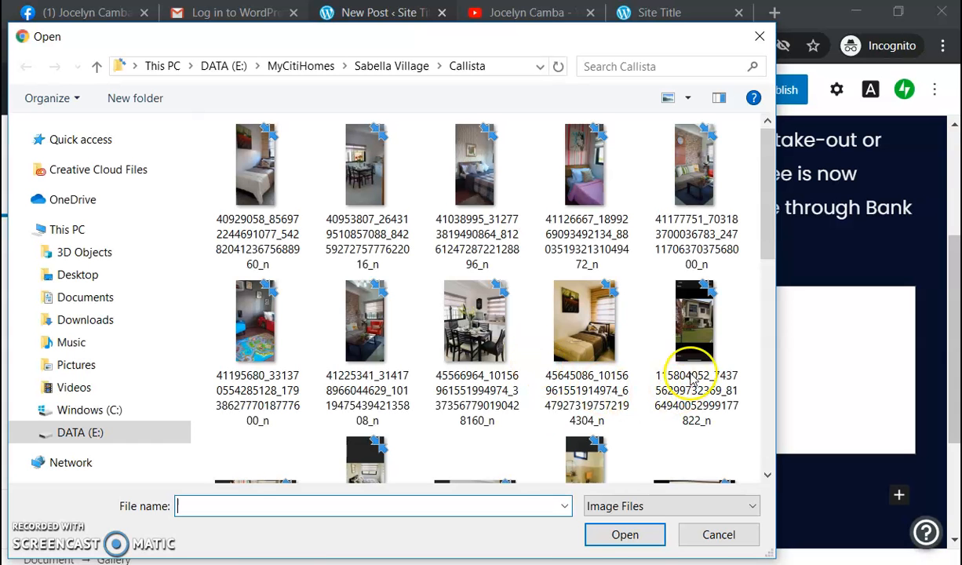
Step: Select six Callista house, room and bathroom photos and upload them into the gallery
scroll(707, 212, down, 3)
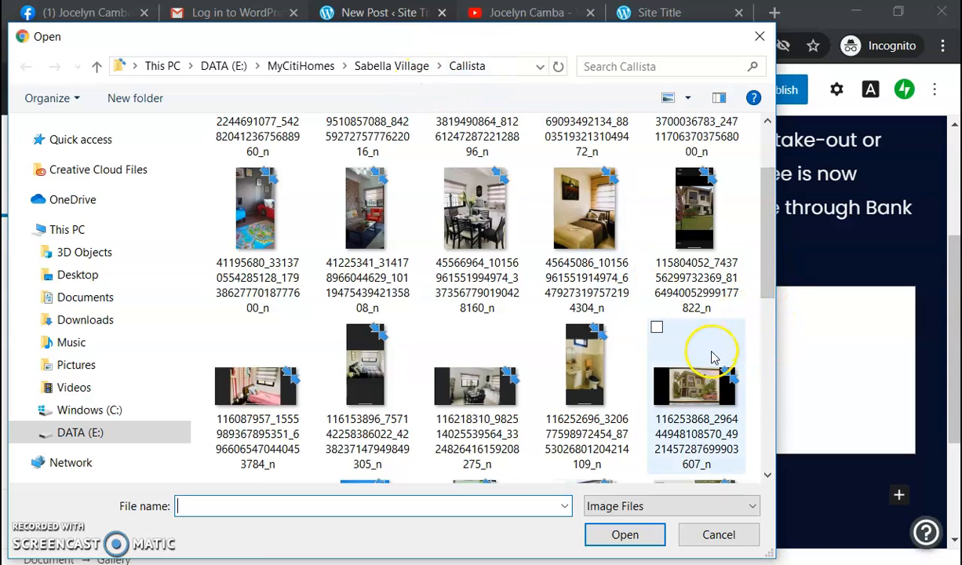
scroll(713, 357, up, 3)
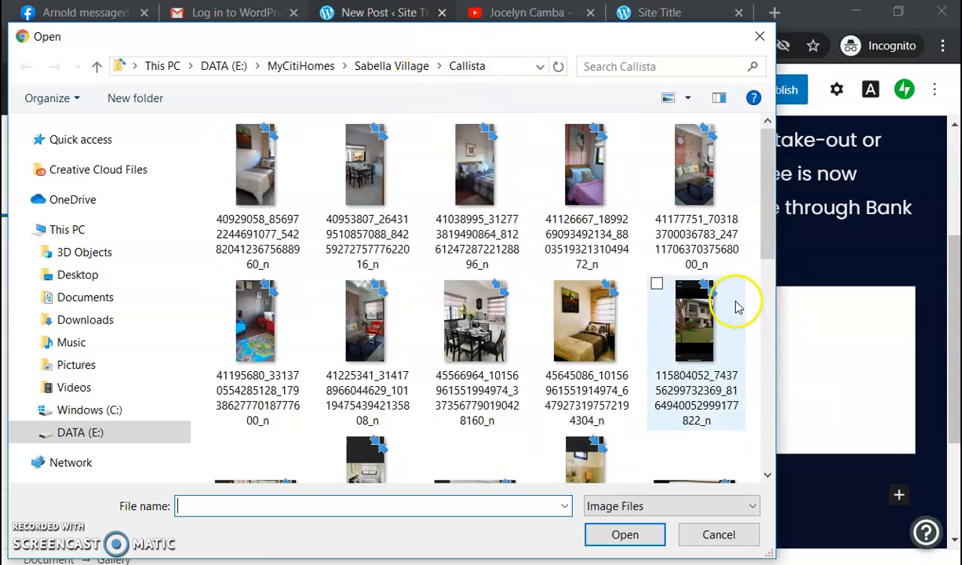
click(700, 318)
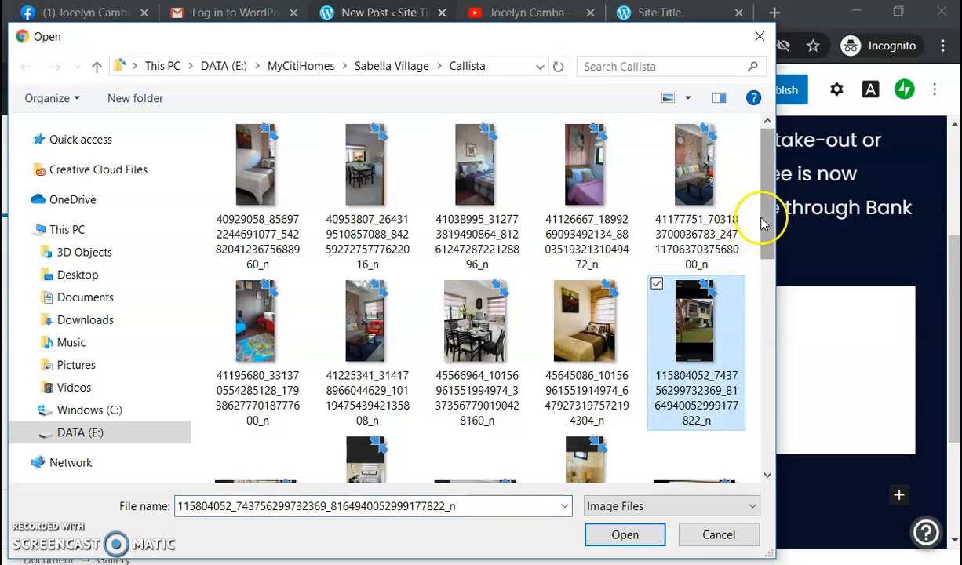
scroll(699, 334, down, 1)
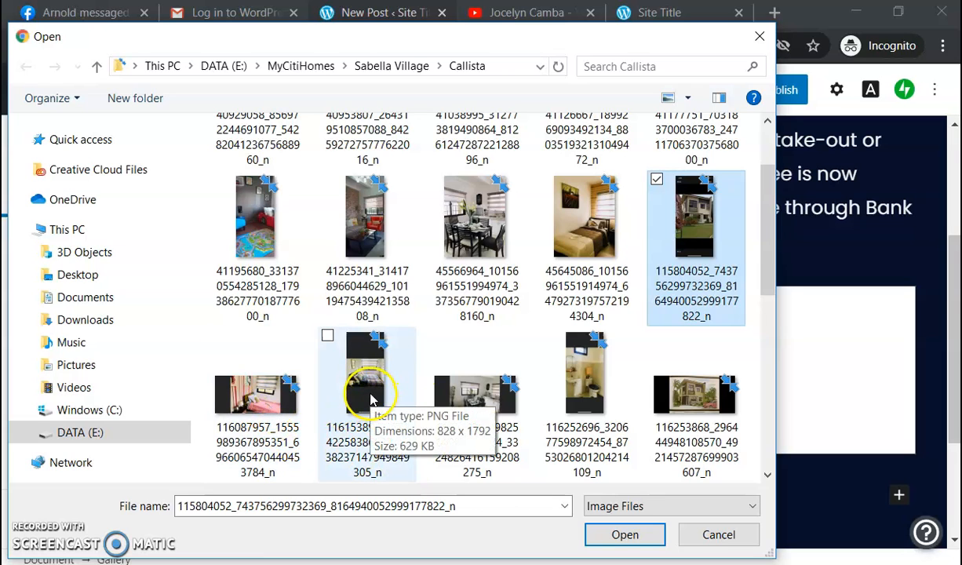
ctrl+click(373, 401)
ctrl+click(493, 402)
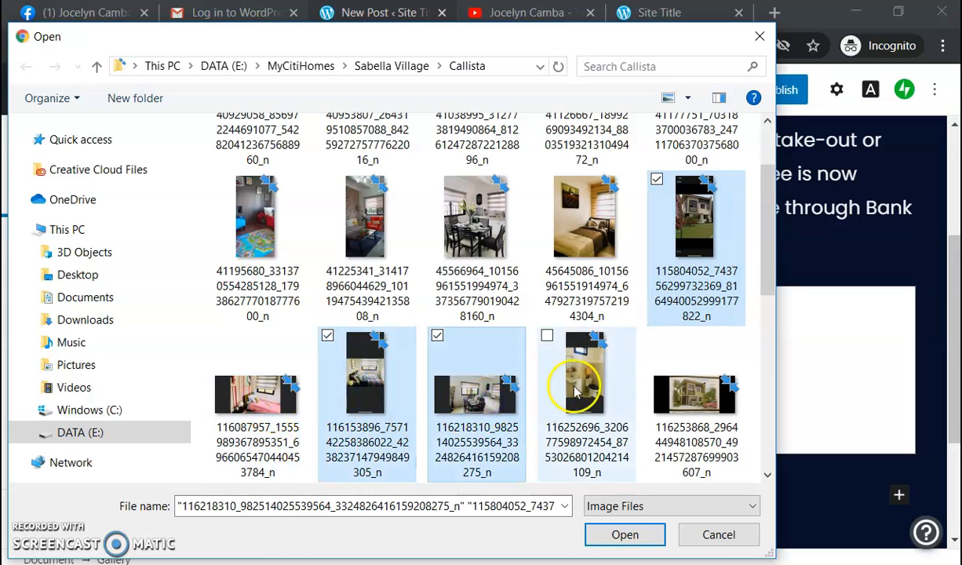
ctrl+click(583, 382)
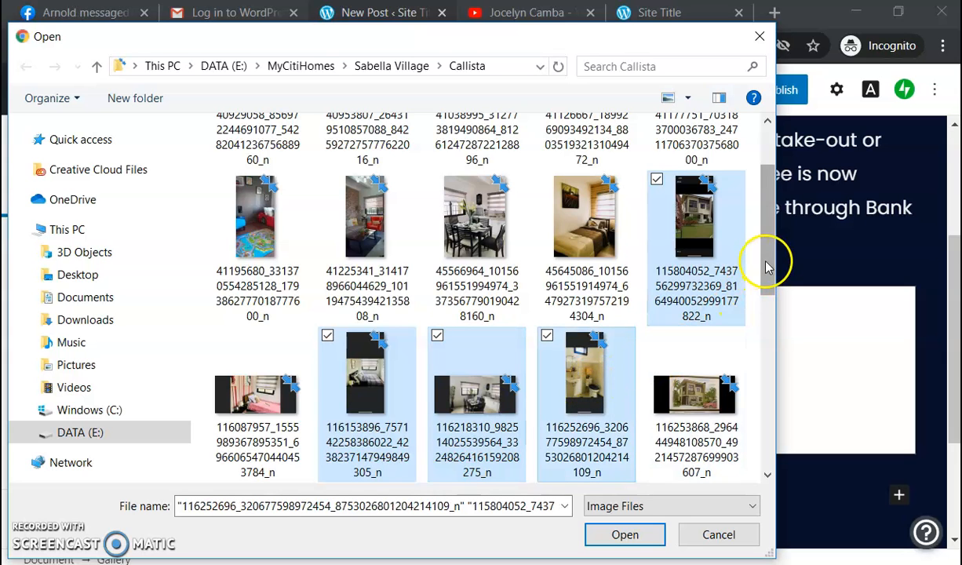
drag(769, 261, 774, 322)
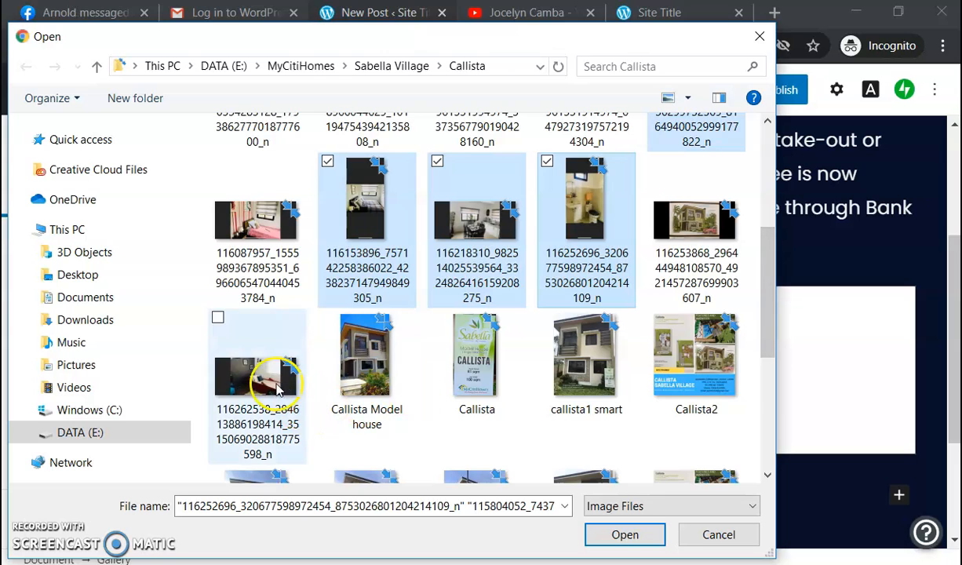
ctrl+click(273, 376)
ctrl+click(269, 247)
click(625, 535)
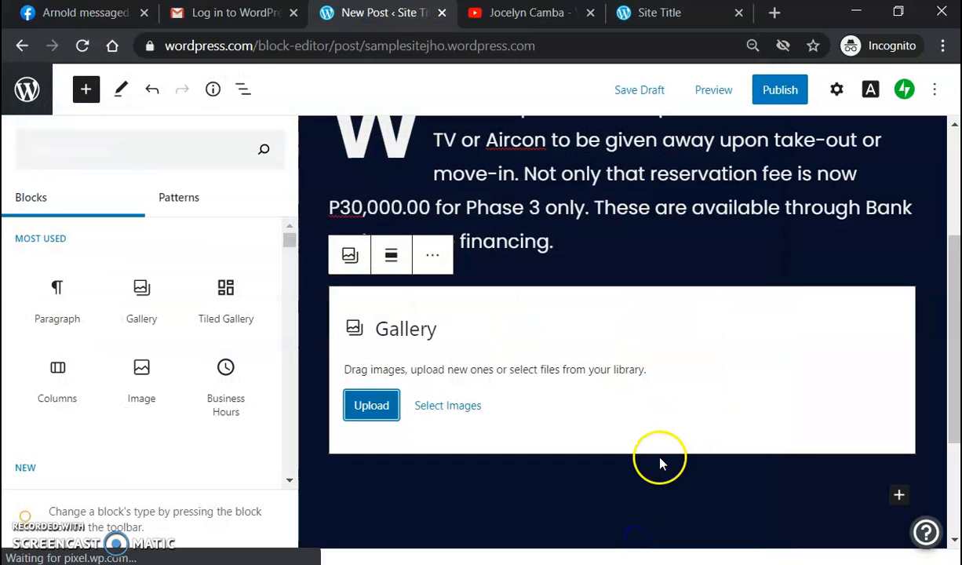
scroll(886, 447, down, 2)
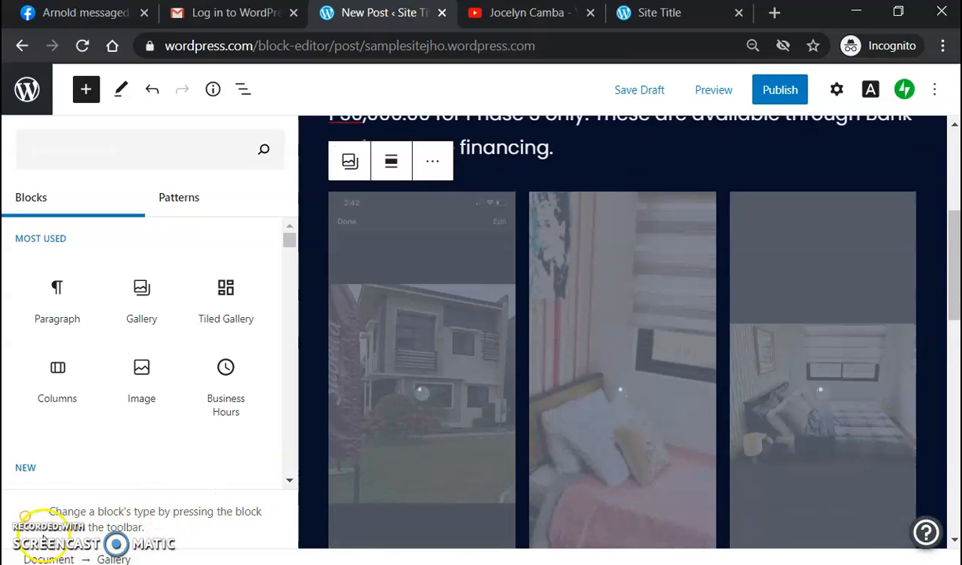
Step: Transform the six-photo gallery into a Slideshow block
scroll(832, 399, down, 5)
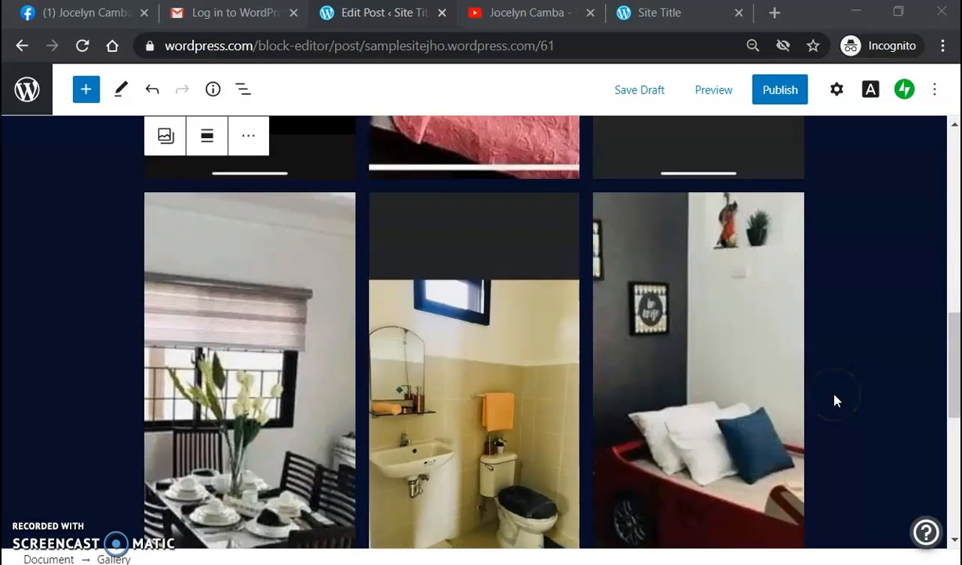
scroll(835, 400, up, 10)
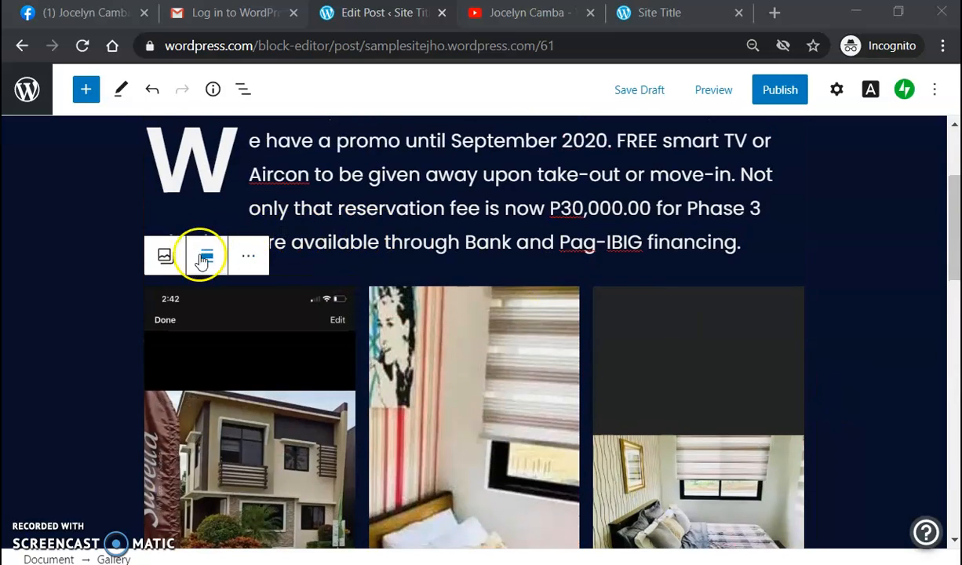
click(248, 258)
scroll(456, 358, down, 2)
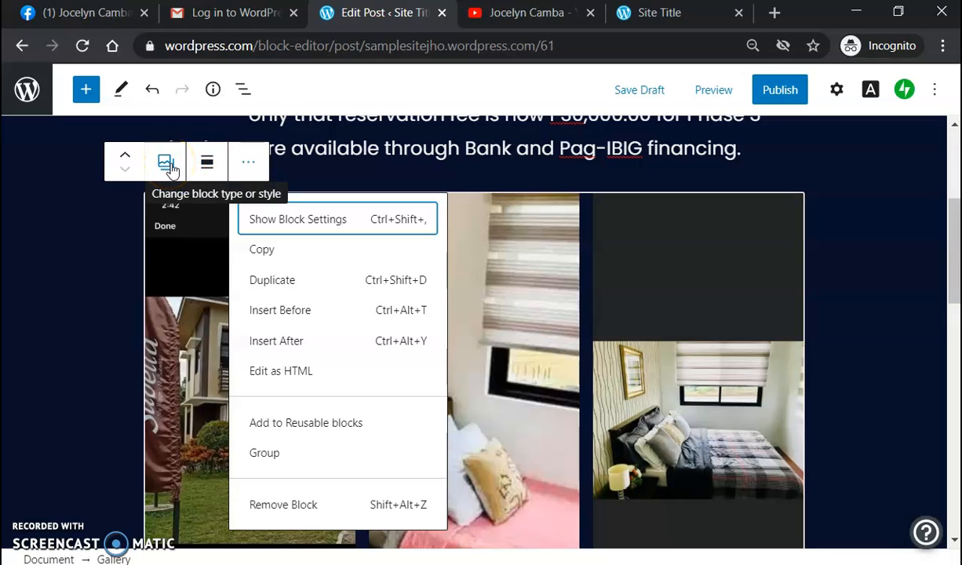
click(168, 163)
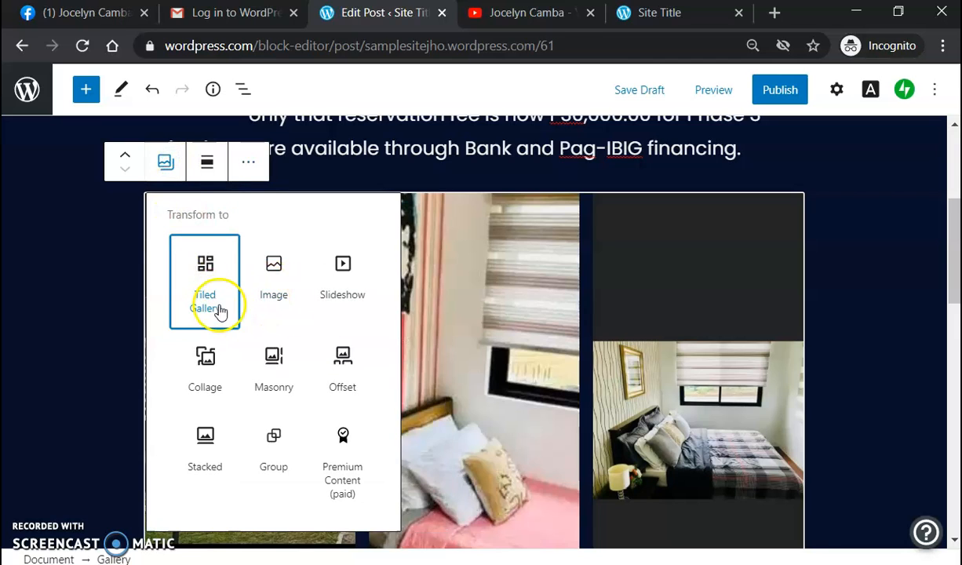
click(338, 297)
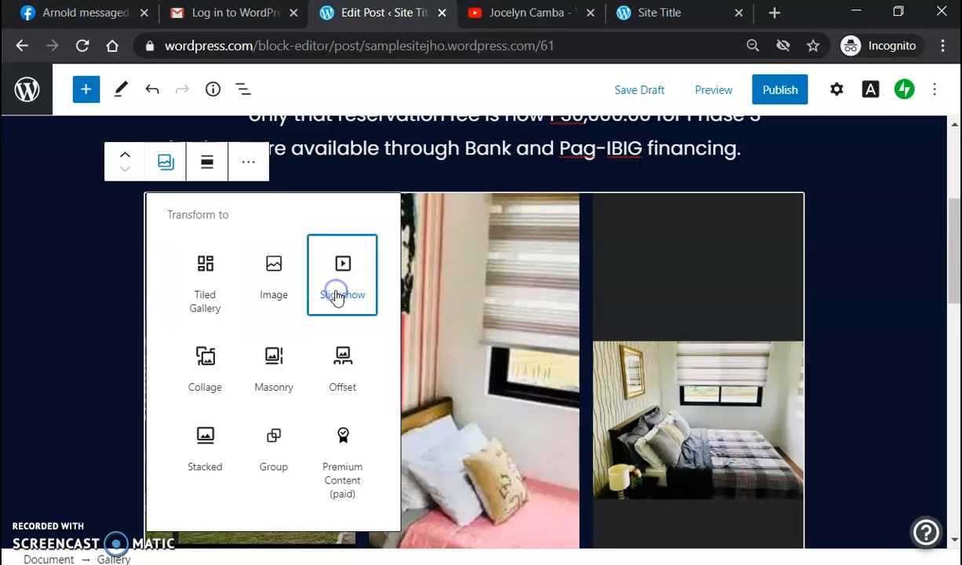
scroll(880, 335, down, 2)
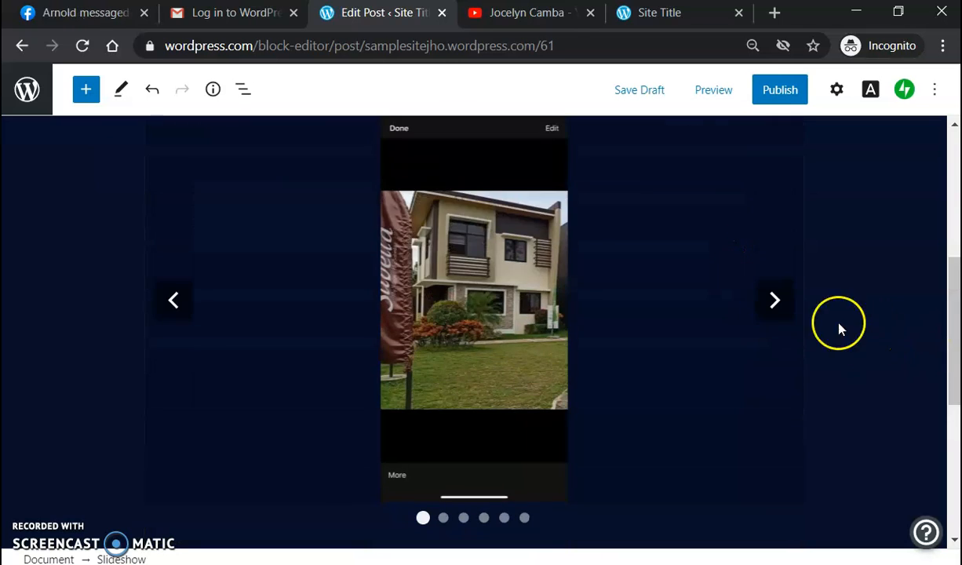
Step: Advance through all six slideshow photos to check each slide
click(775, 302)
click(775, 302)
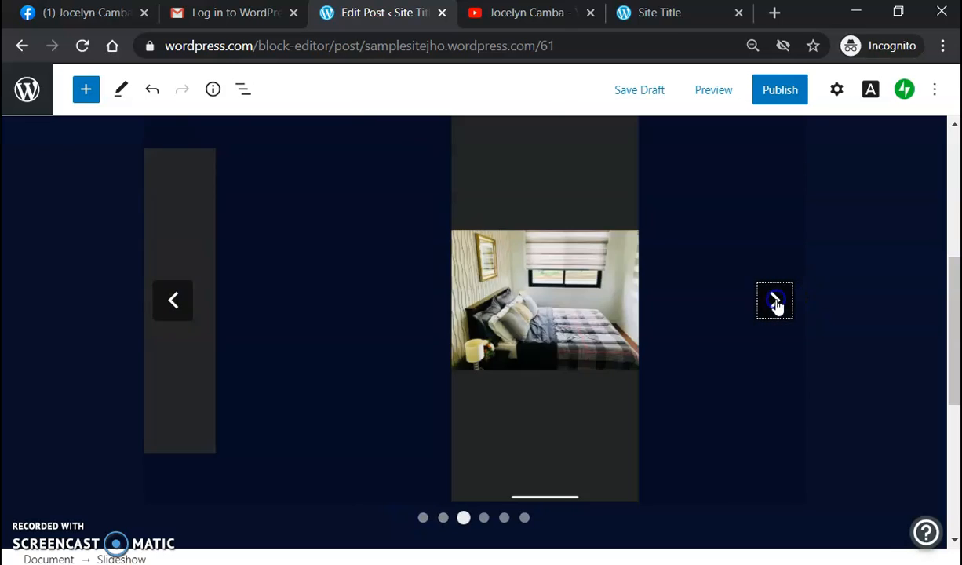
click(775, 302)
click(775, 303)
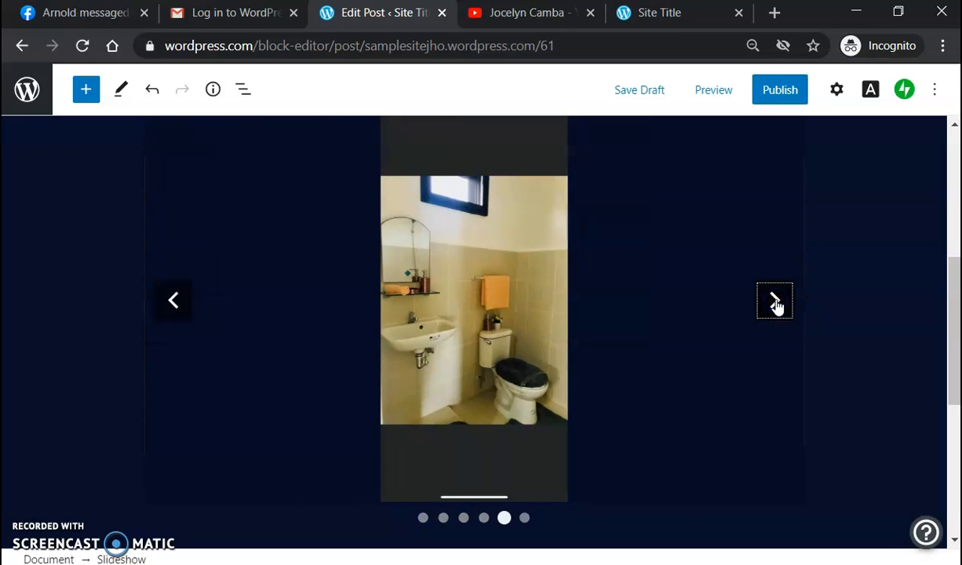
click(775, 303)
scroll(842, 306, down, 3)
scroll(846, 312, up, 3)
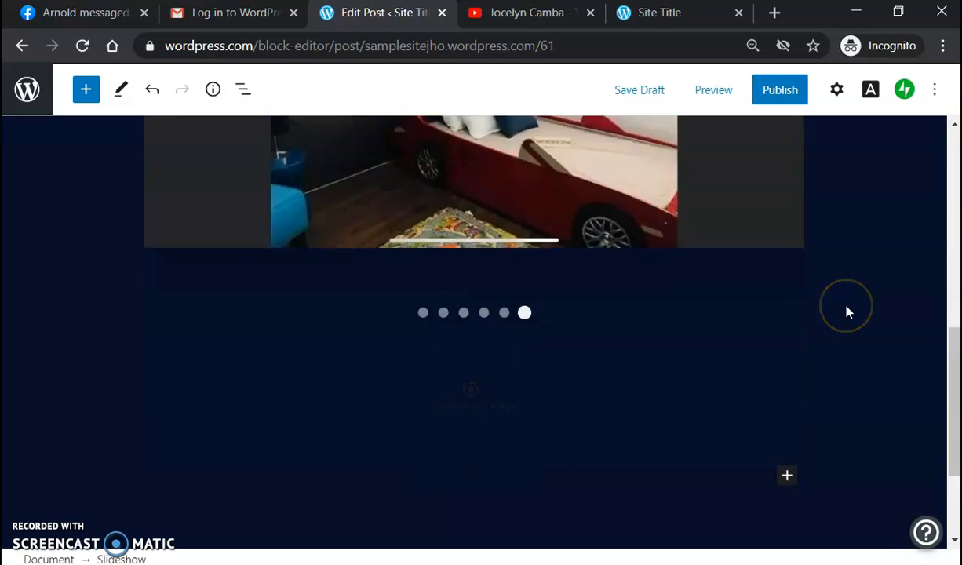
scroll(848, 314, down, 3)
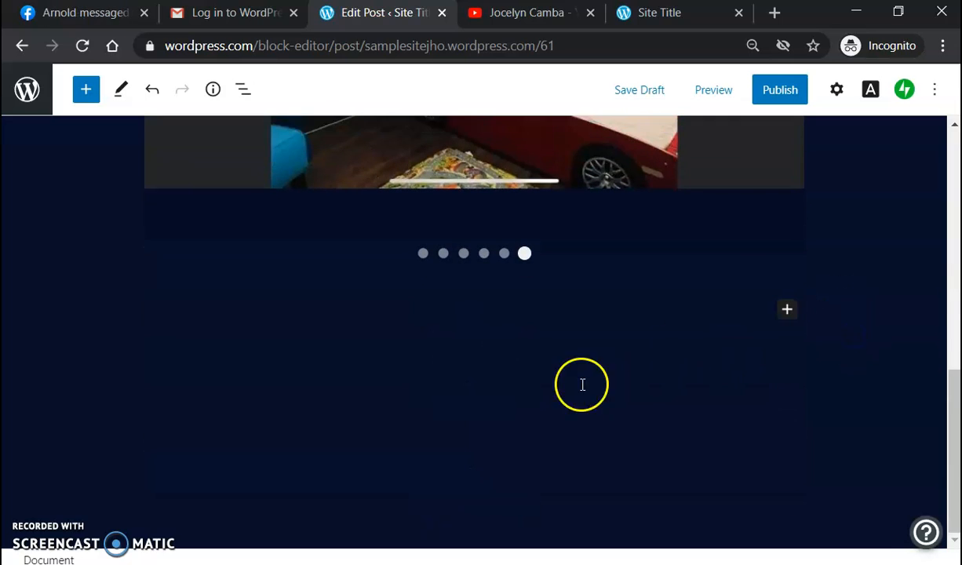
scroll(939, 301, up, 6)
scroll(835, 332, down, 6)
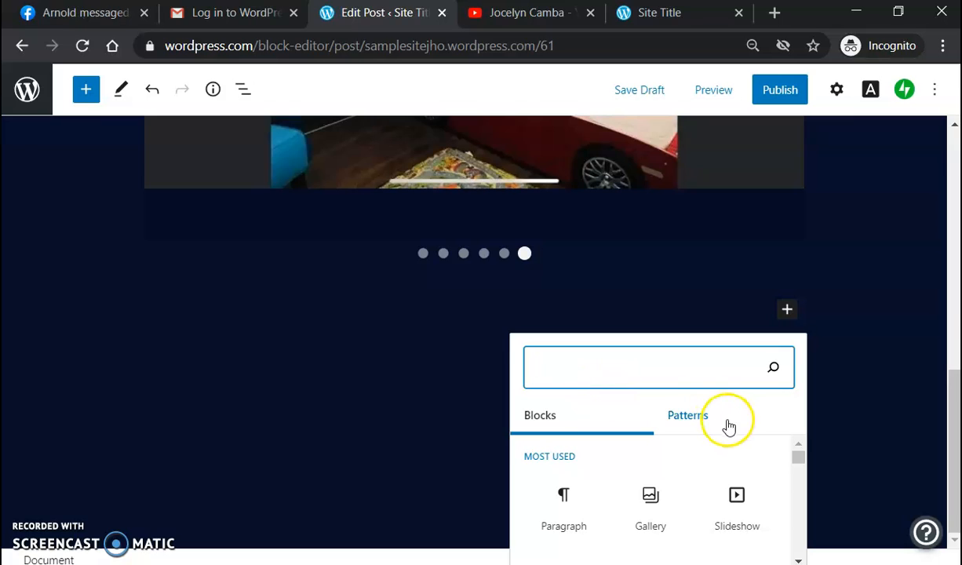
Step: Add an empty paragraph block below the slideshow
click(572, 506)
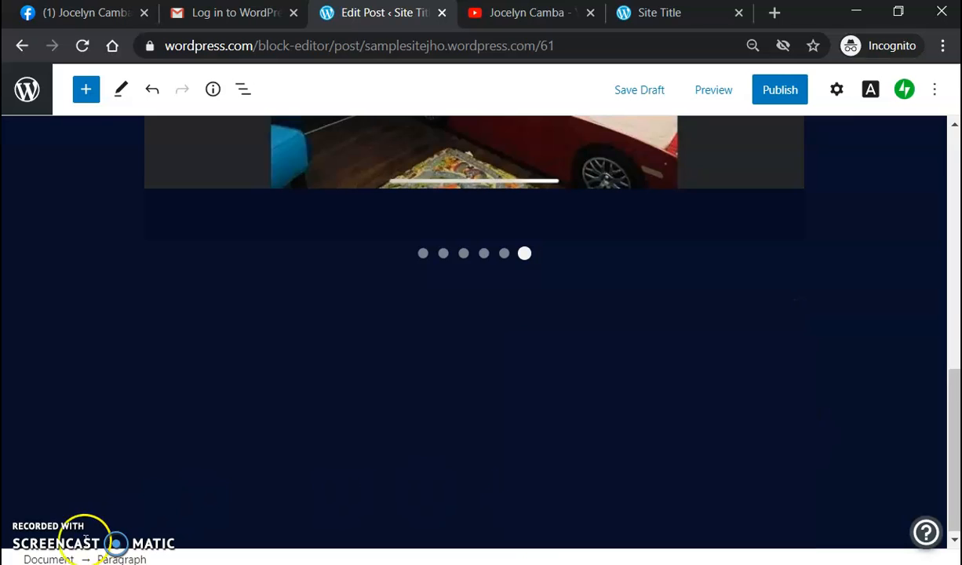
click(326, 314)
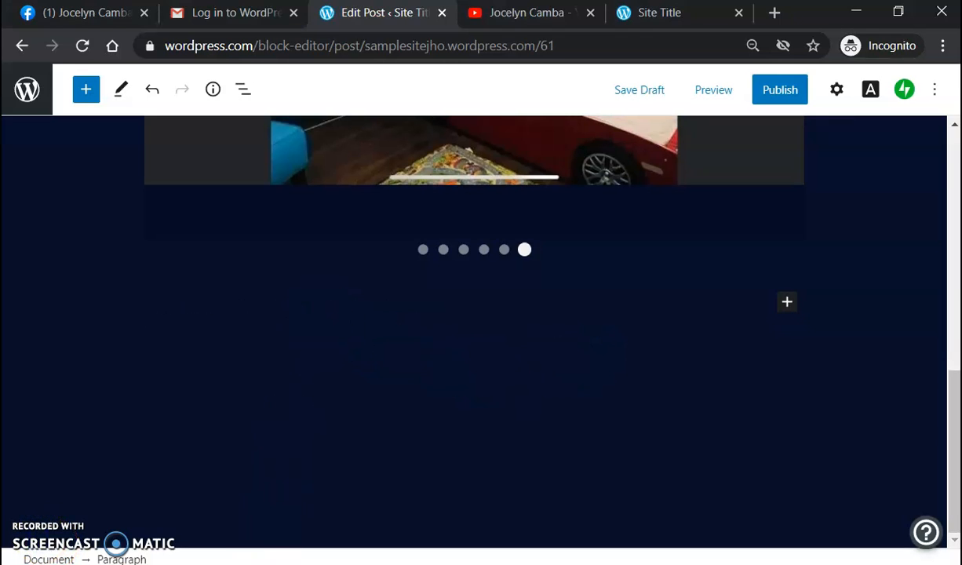
click(248, 564)
Step: Copy the whole financing table from the Word document and return to the post editor
click(122, 288)
right_click(121, 288)
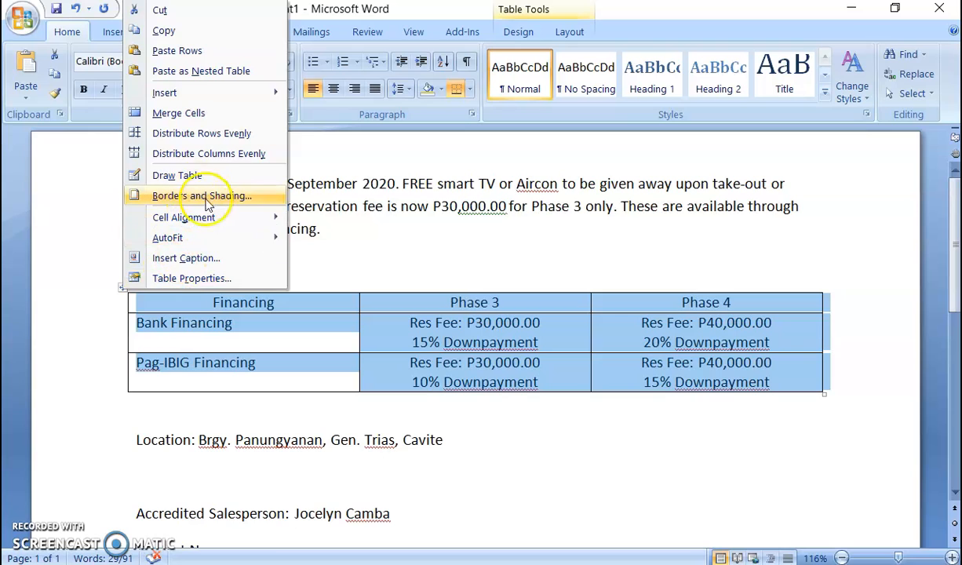
click(177, 35)
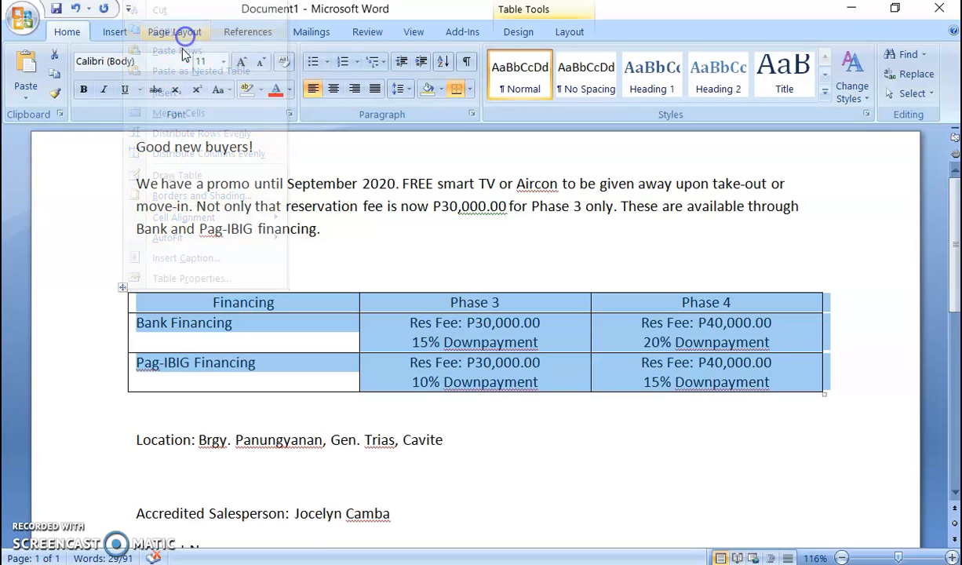
key(alt+Tab)
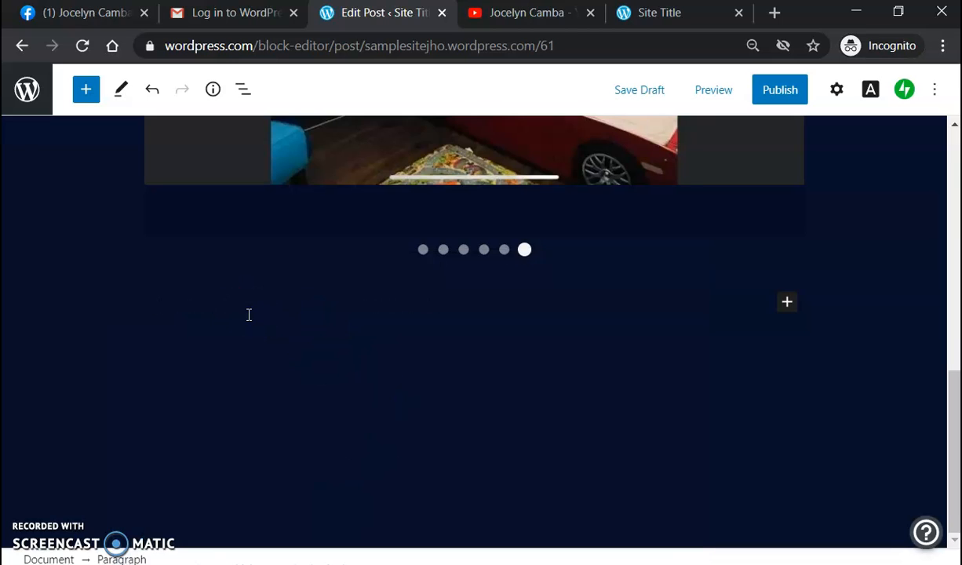
Step: Paste the Phase 3/Phase 4 financing table into the empty paragraph below the slideshow
click(467, 329)
key(ctrl+v)
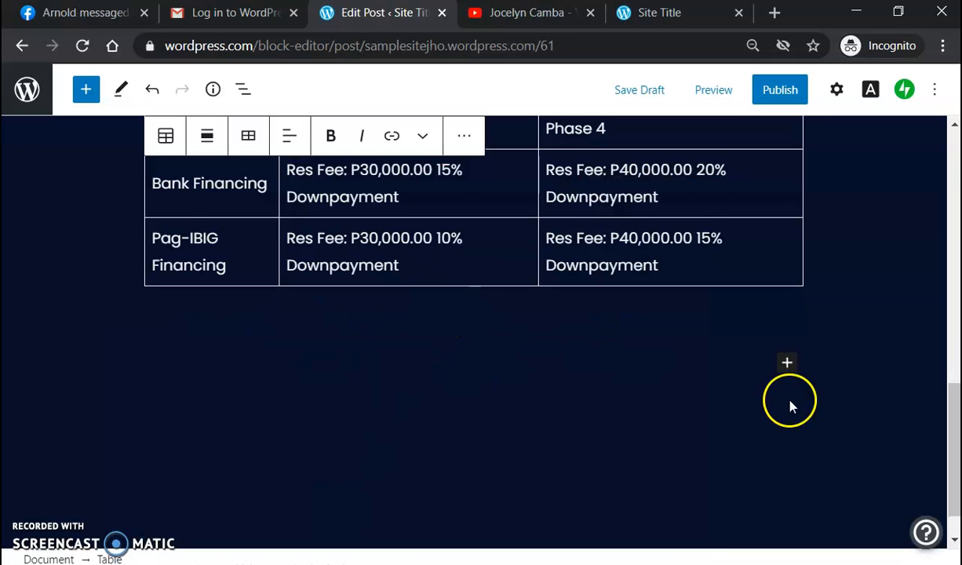
scroll(791, 406, up, 1)
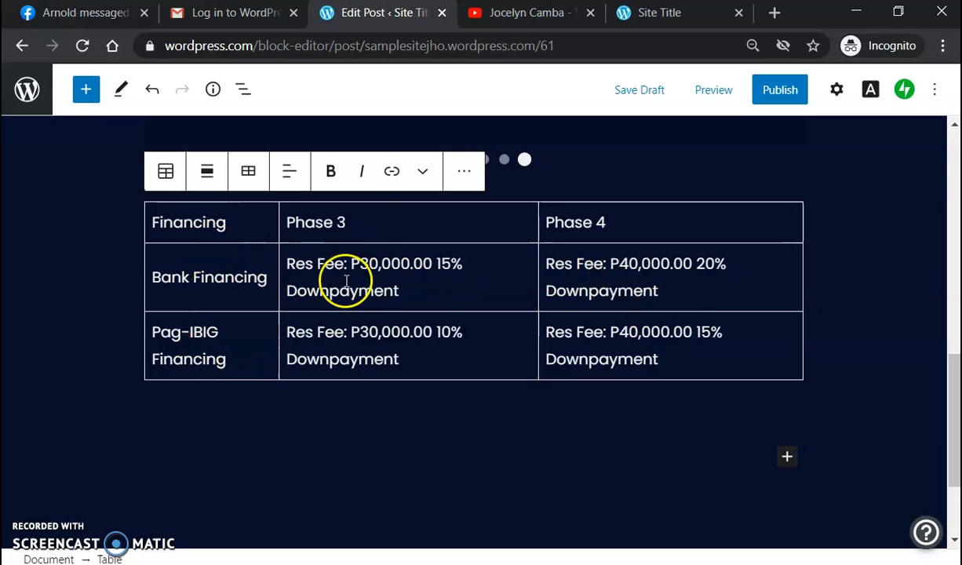
Step: Add a new empty paragraph block below the financing table
click(810, 345)
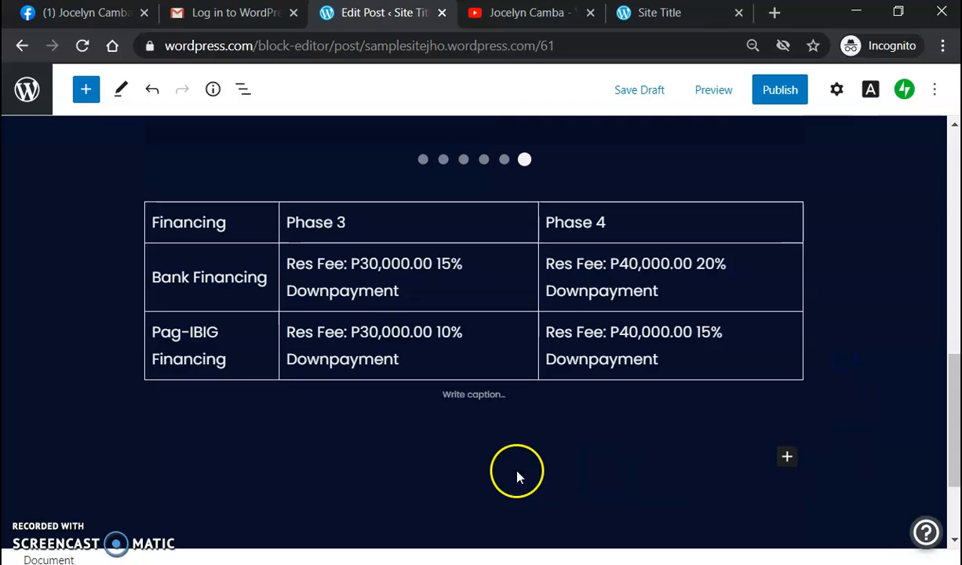
click(788, 459)
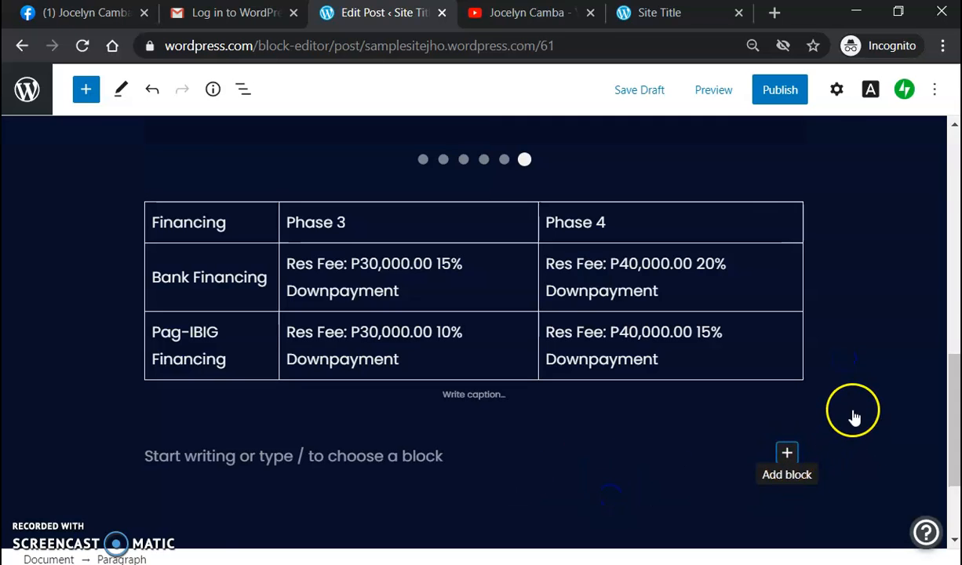
click(788, 453)
click(558, 245)
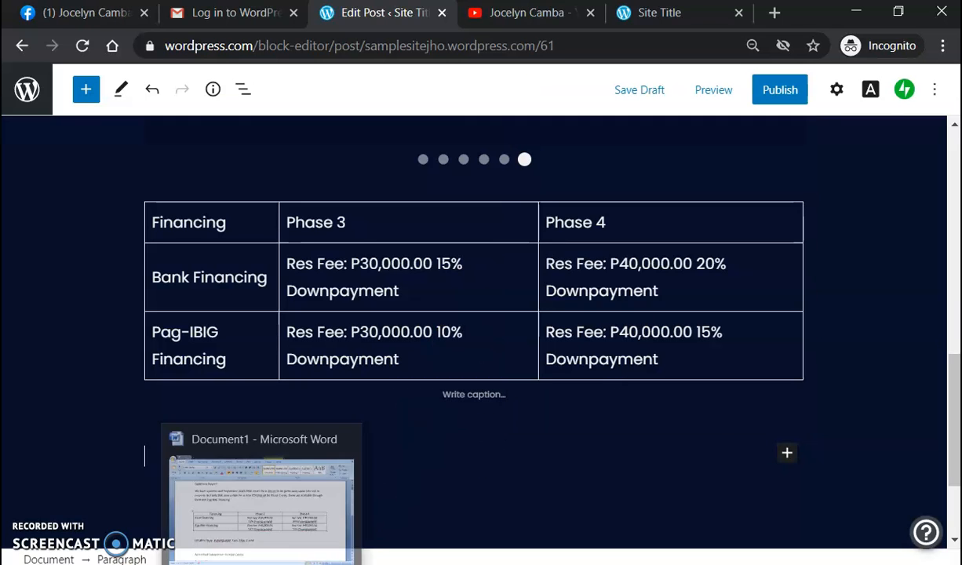
click(251, 519)
Step: In Word, delete the blank line under Location and copy the Location through HLURB Number lines
scroll(264, 346, down, 1)
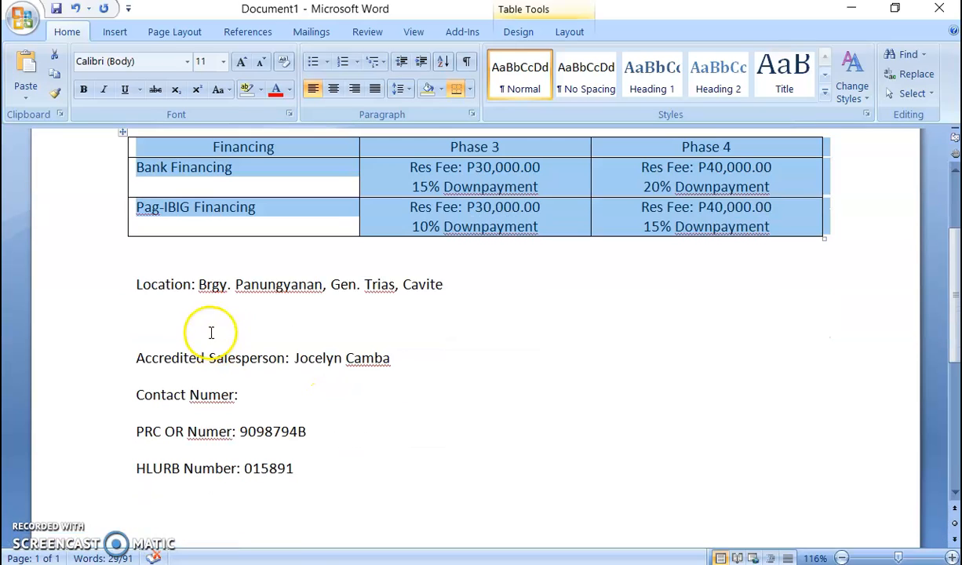
drag(131, 280, 301, 402)
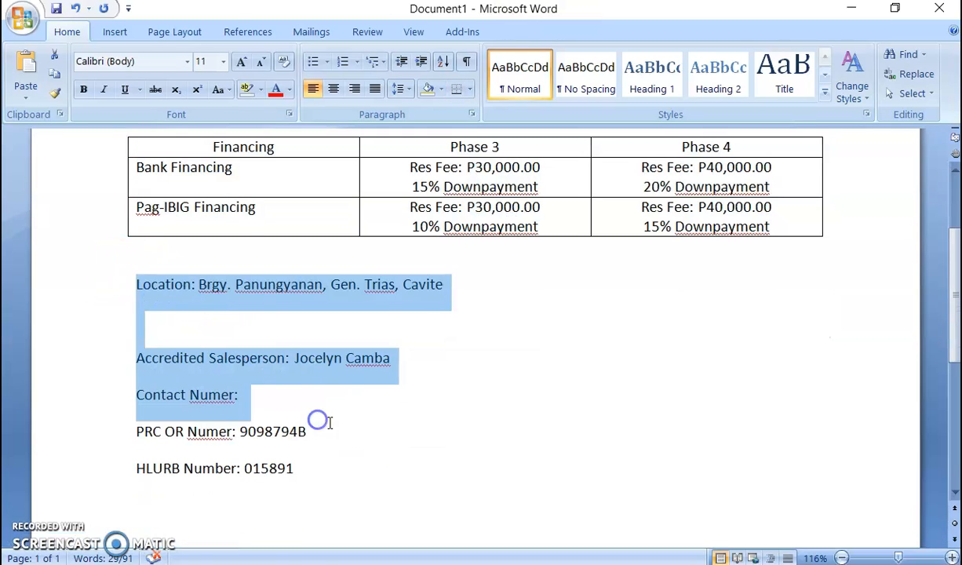
click(363, 318)
key(Delete)
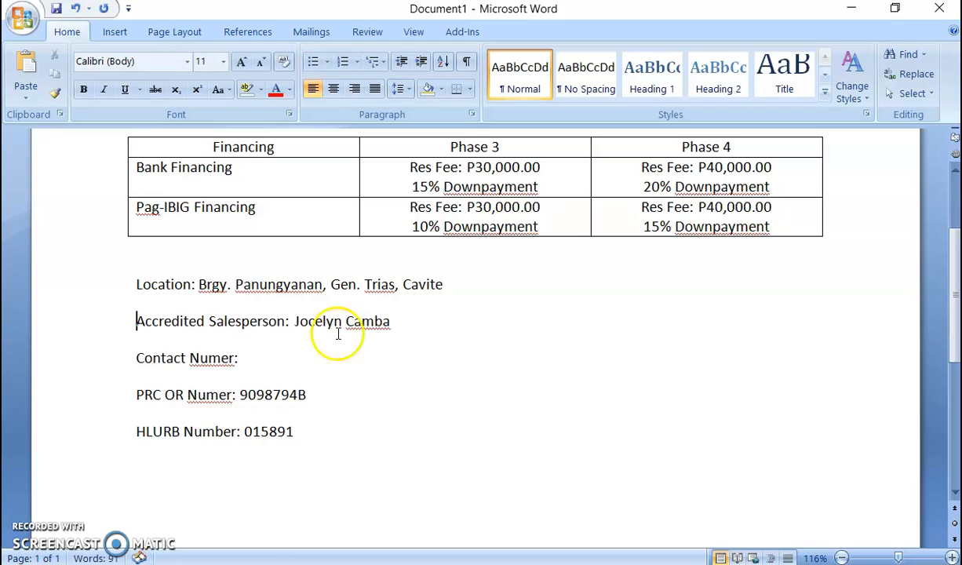
drag(128, 284, 372, 443)
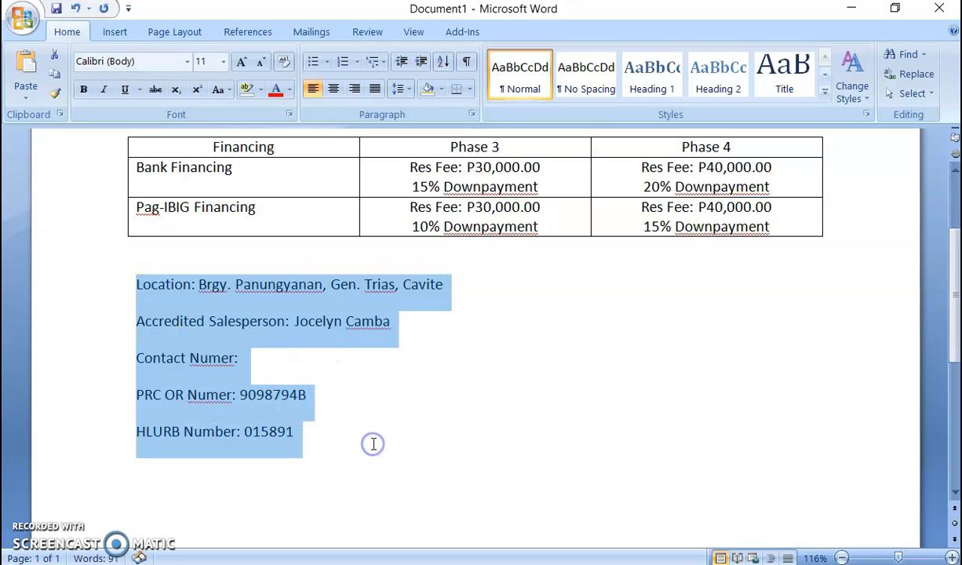
key(alt+Tab)
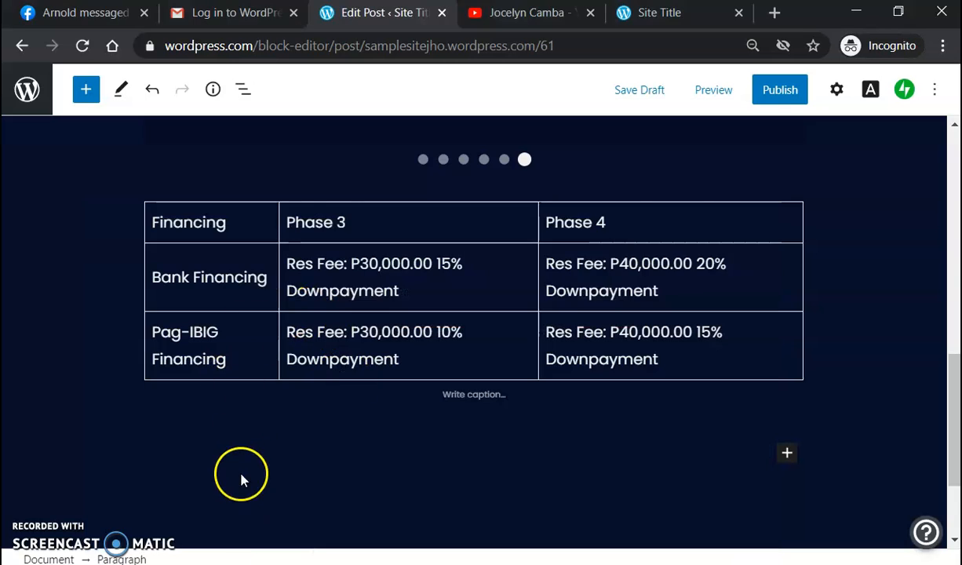
Step: Paste the location and contact lines into the empty paragraph below the financing table
scroll(263, 465, down, 1)
click(529, 440)
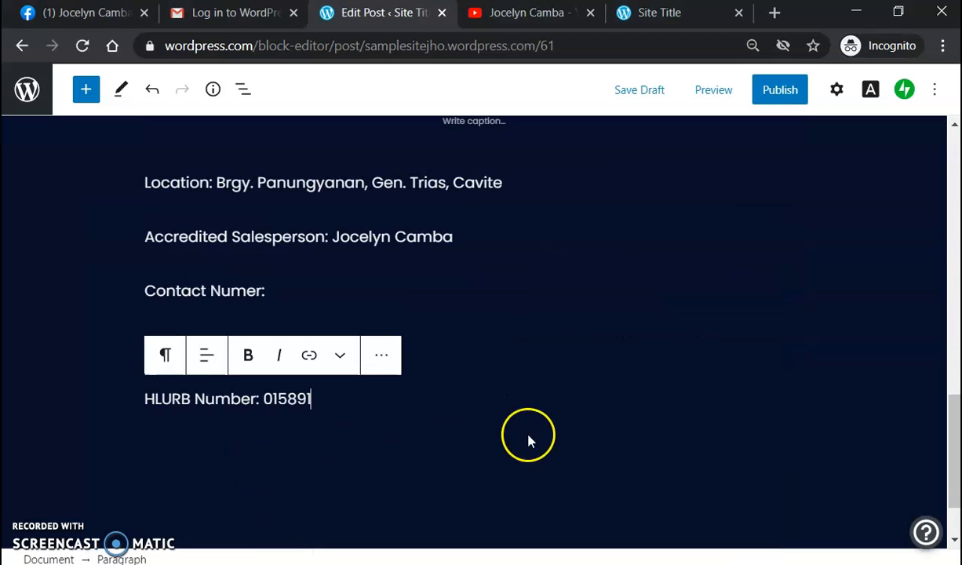
scroll(550, 353, up, 3)
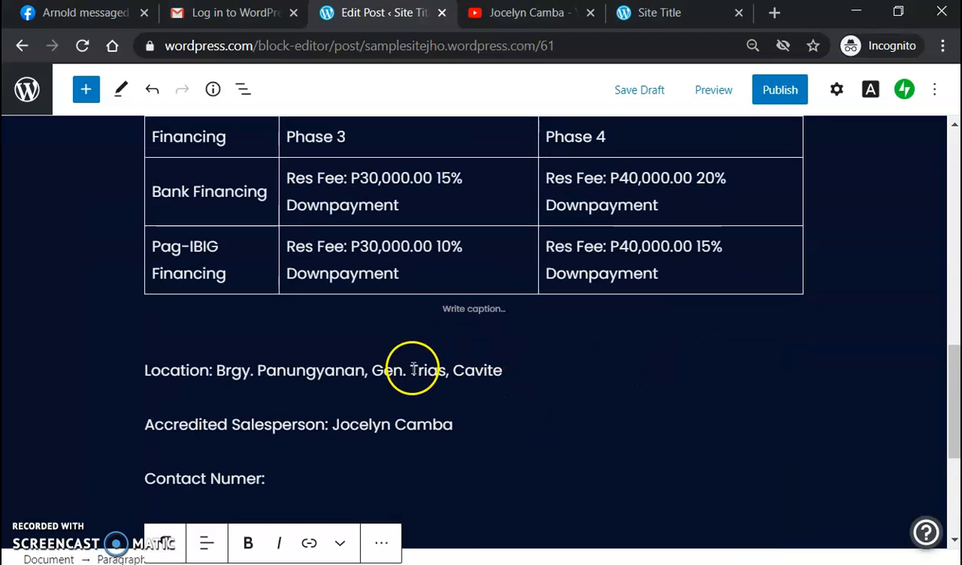
scroll(550, 369, down, 2)
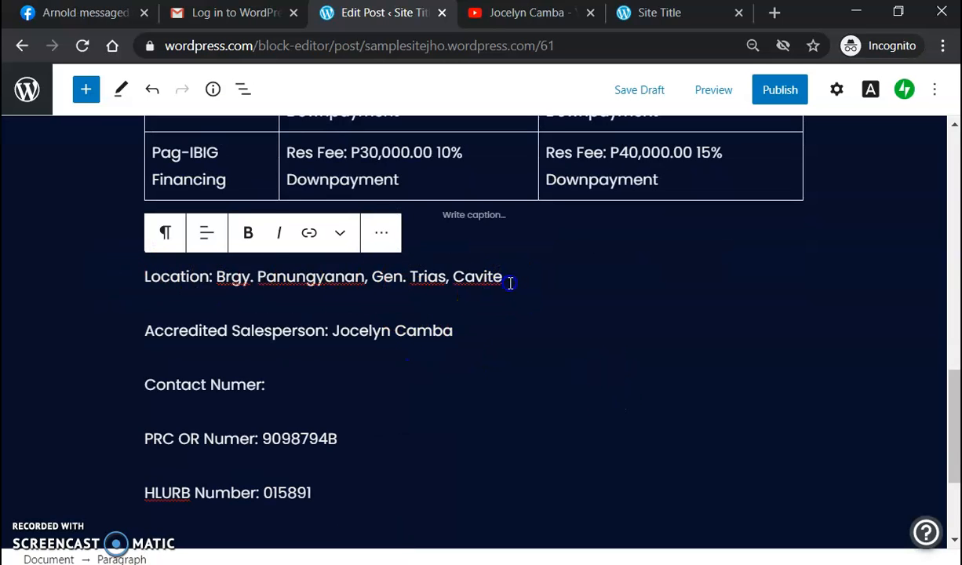
Step: Check the pasted salesperson, Contact Numer, PRC OR Numer and HLURB Number paragraphs
click(483, 333)
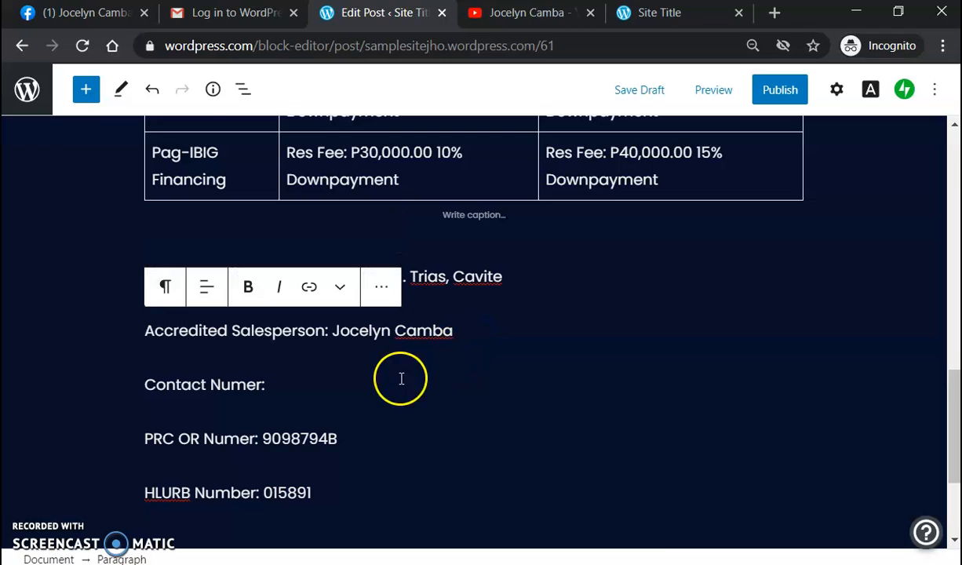
click(348, 378)
click(384, 447)
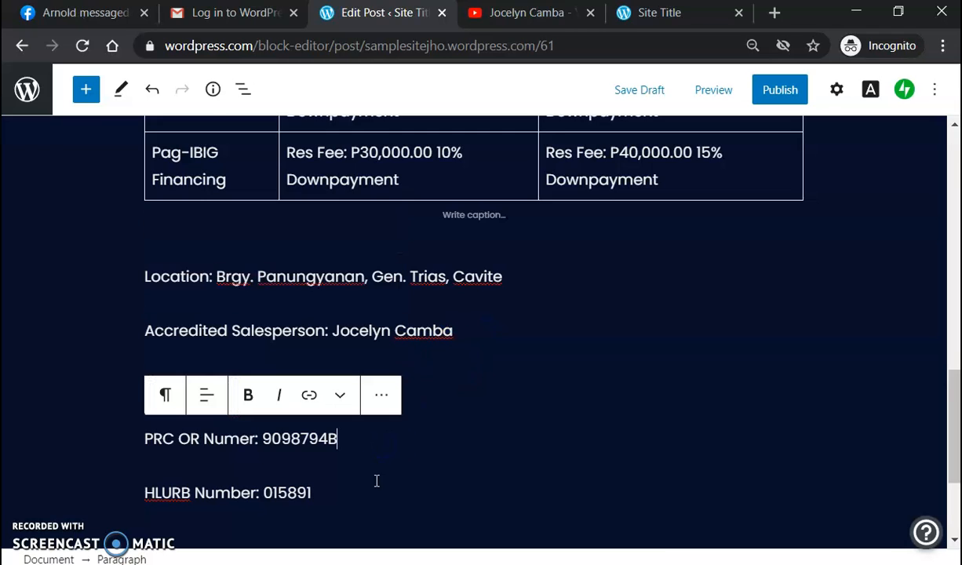
click(477, 463)
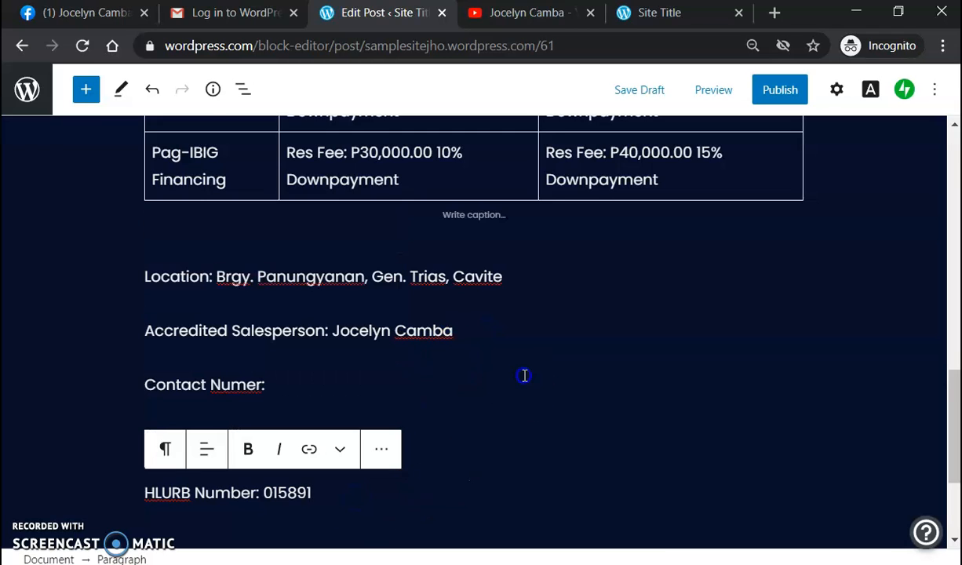
Step: Review the drop-capped promo paragraph and the photo slideshow block in the editor
scroll(597, 306, up, 15)
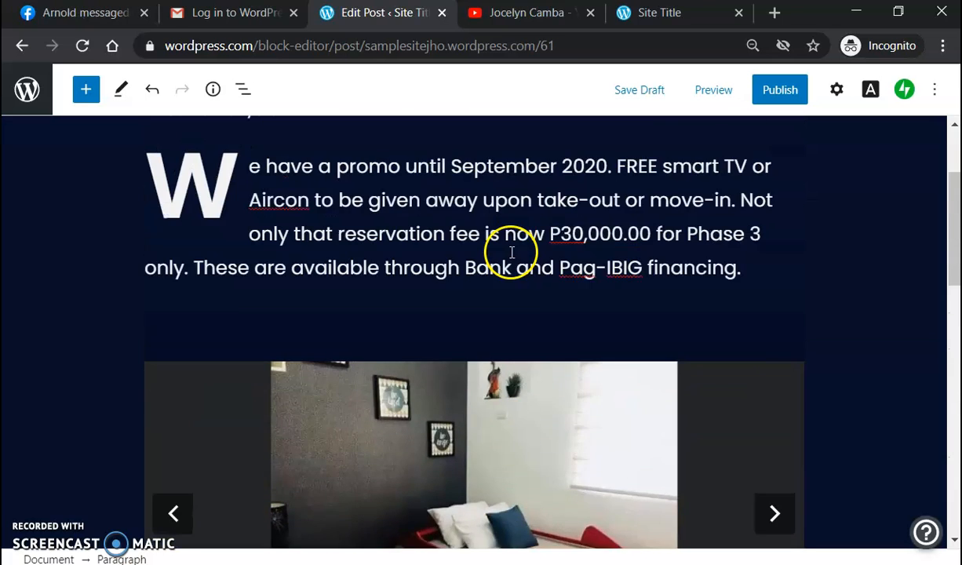
click(473, 295)
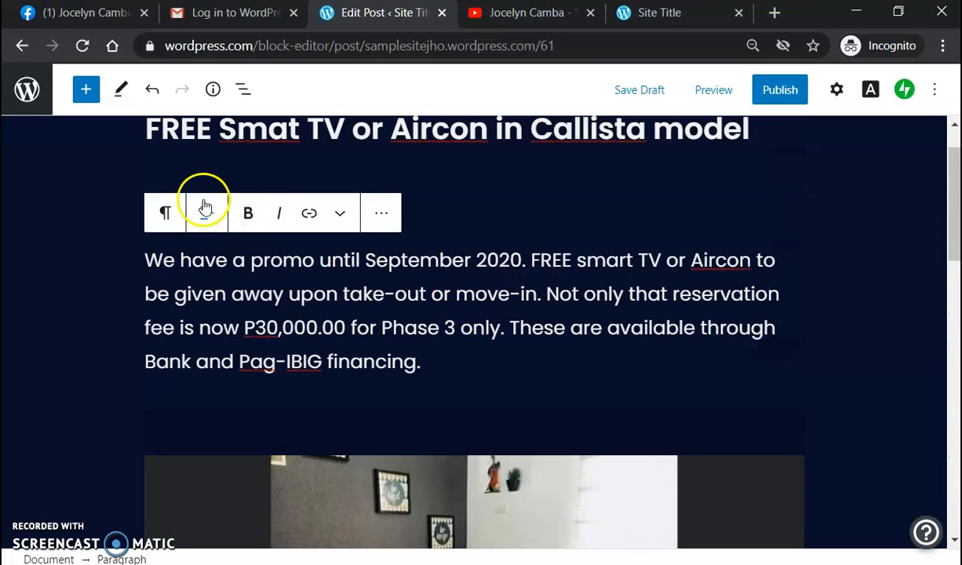
scroll(870, 394, down, 1)
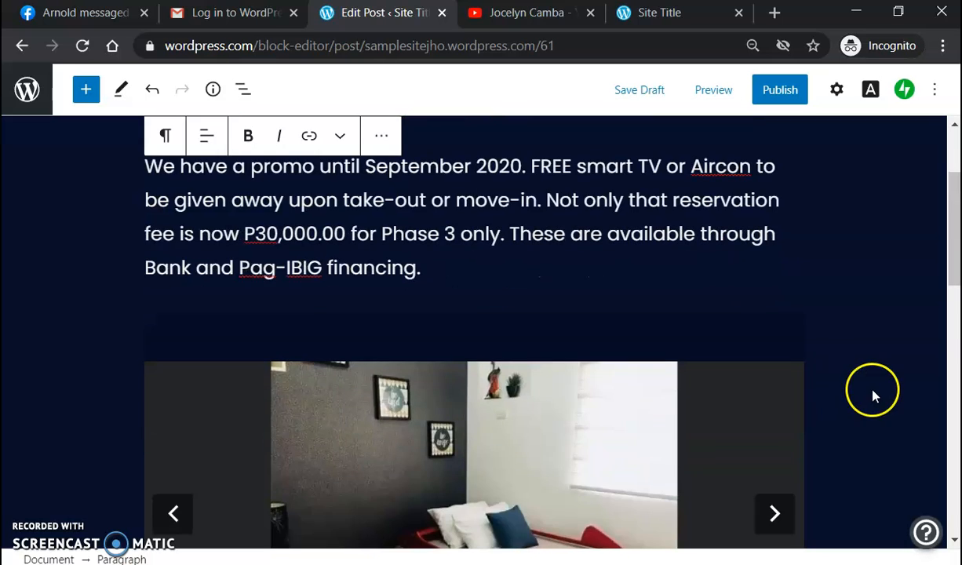
scroll(811, 410, down, 1)
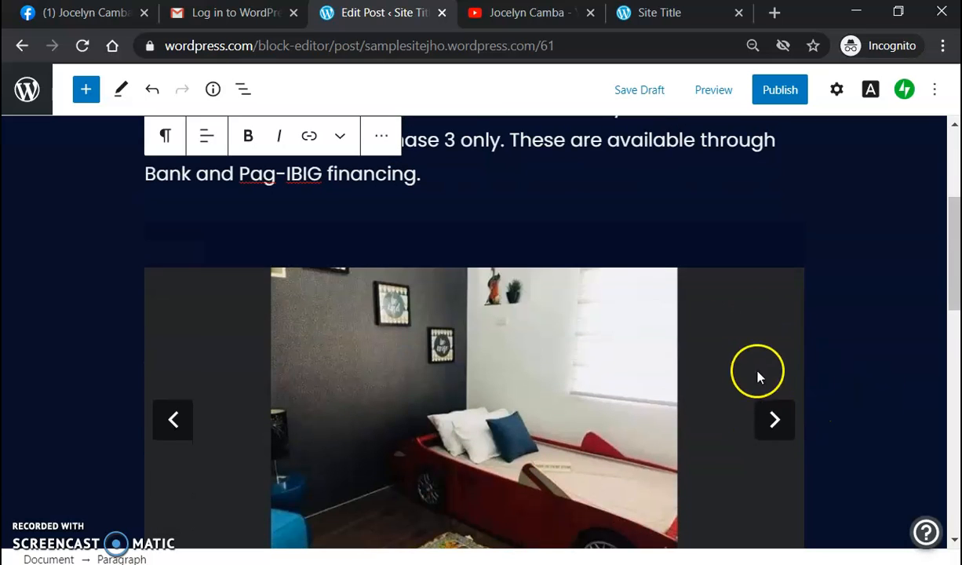
click(834, 322)
scroll(837, 324, down, 5)
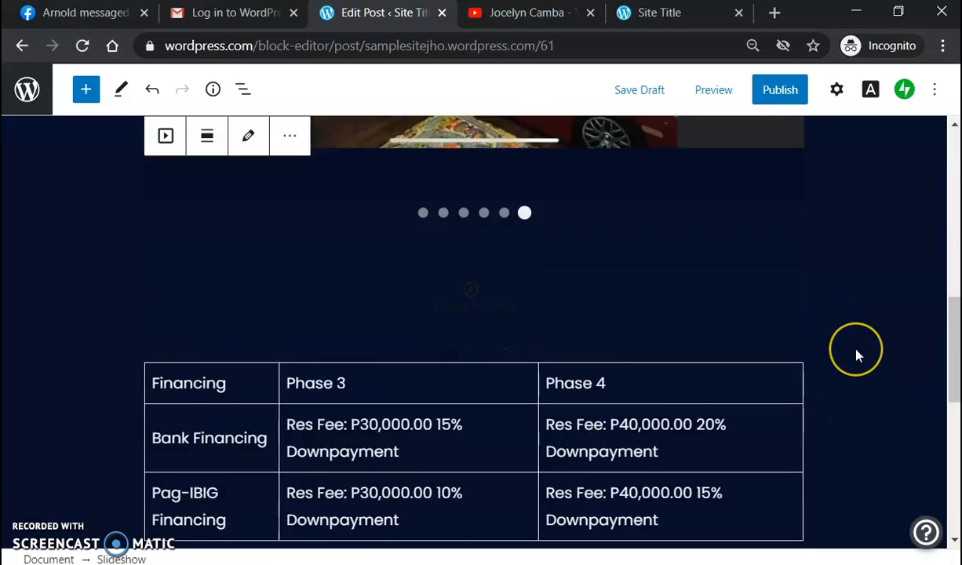
scroll(858, 356, down, 3)
scroll(804, 363, up, 8)
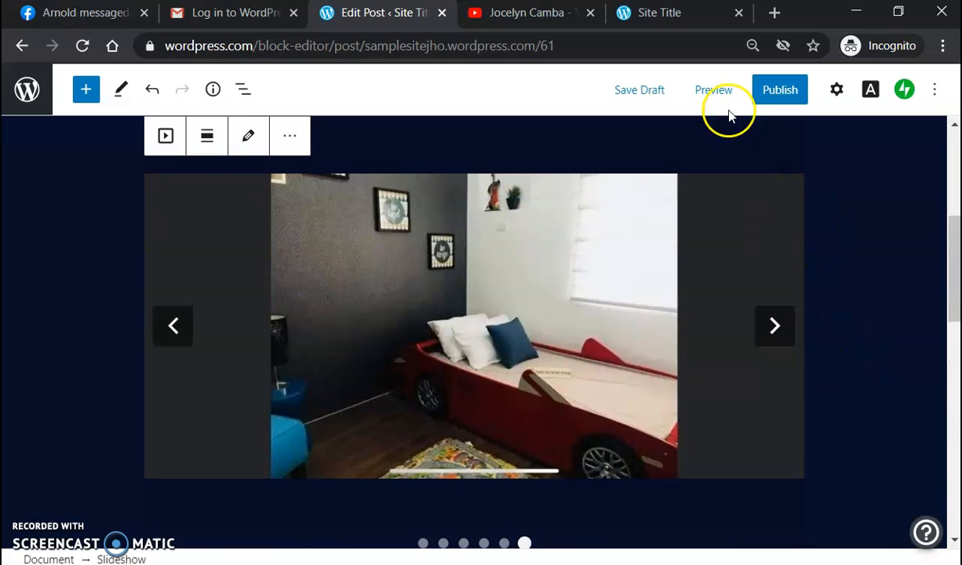
Step: Open a desktop preview of the post and scroll down to the slideshow
click(718, 92)
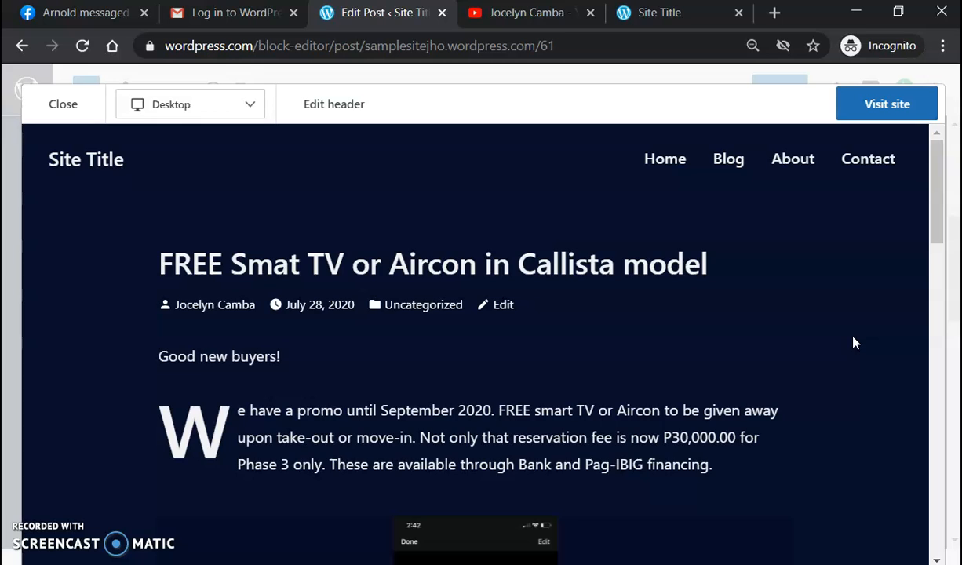
scroll(853, 339, down, 1)
scroll(853, 339, up, 1)
click(343, 308)
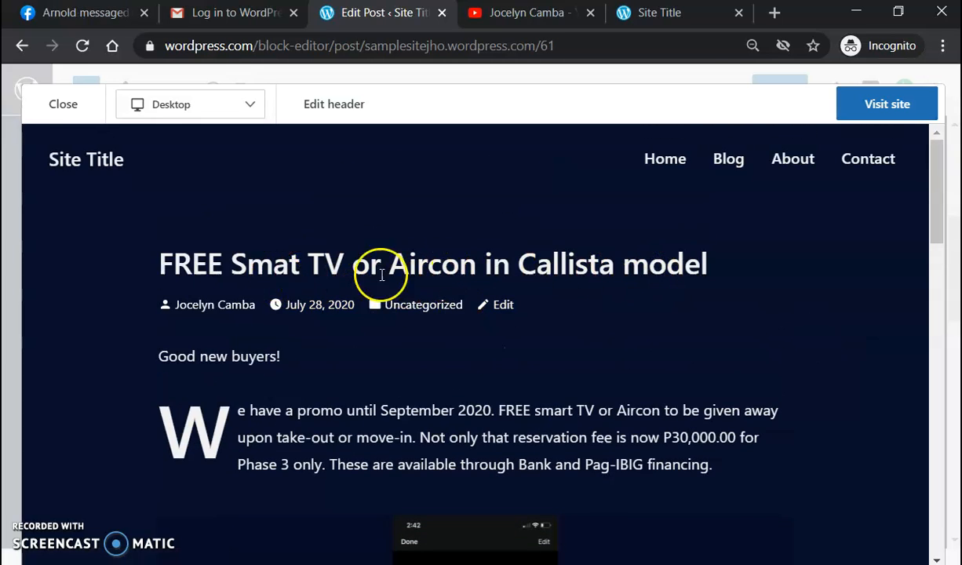
scroll(784, 318, down, 2)
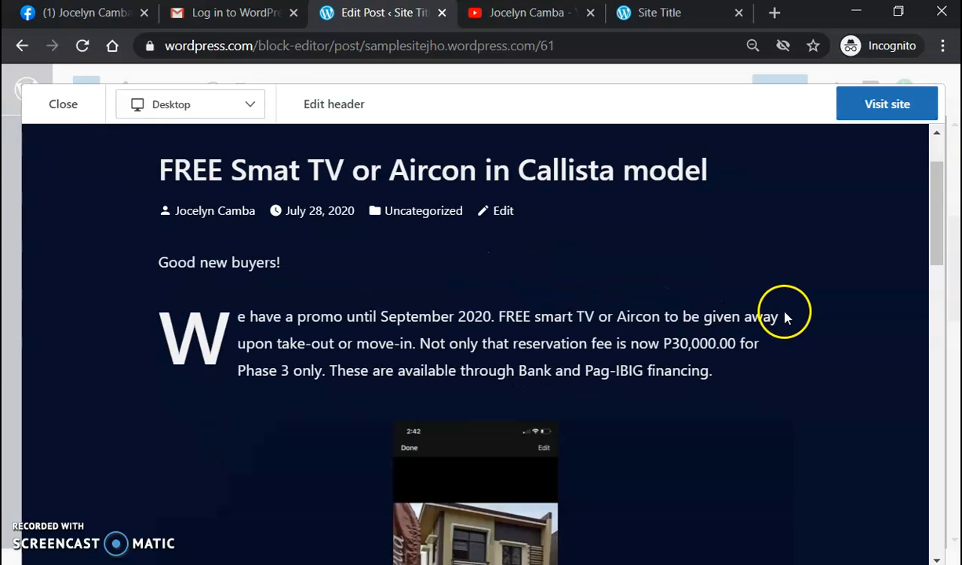
scroll(799, 326, down, 1)
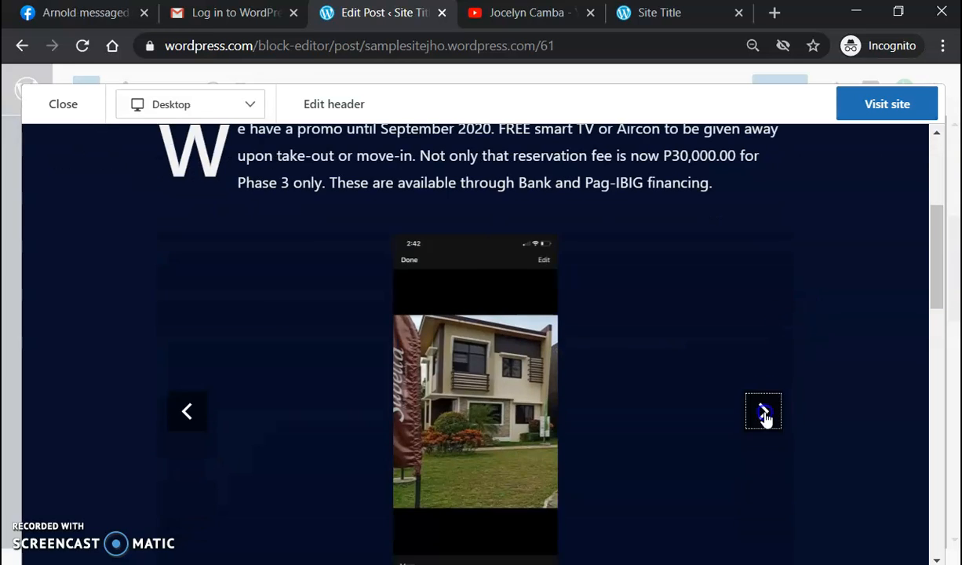
Step: Cycle through the slideshow photos in the preview to confirm it works
click(765, 413)
click(766, 416)
click(765, 416)
click(764, 416)
click(765, 416)
scroll(844, 327, down, 1)
click(763, 318)
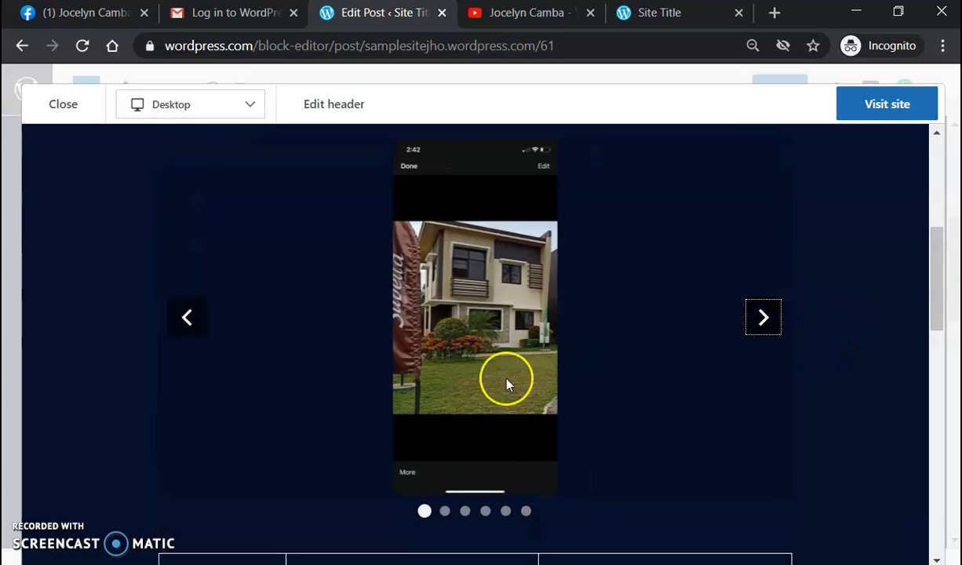
click(755, 308)
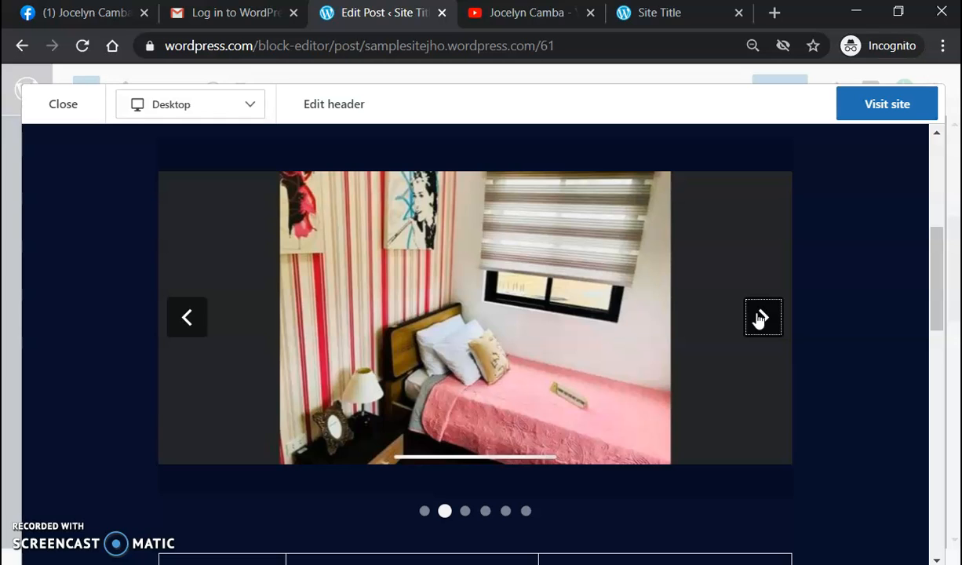
click(772, 323)
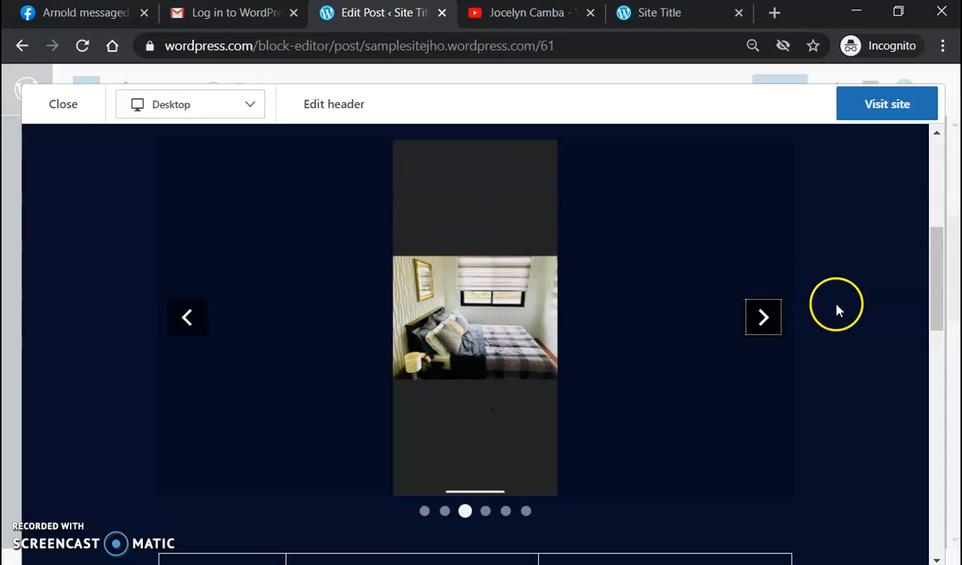
Step: Scroll through the preview to check the line-broken financing table and detail lines
scroll(839, 314, down, 3)
scroll(845, 321, up, 5)
scroll(844, 322, down, 5)
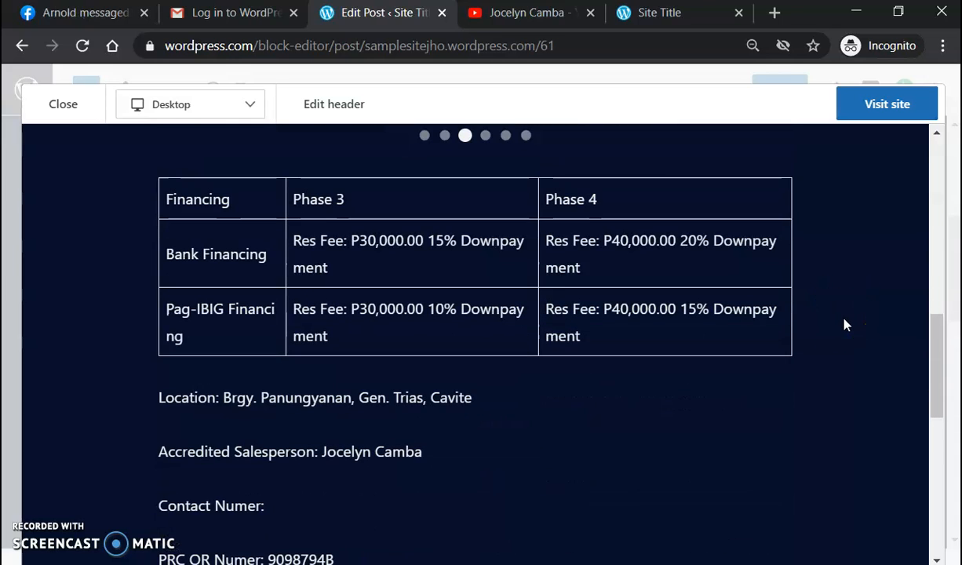
scroll(866, 300, up, 3)
scroll(869, 296, down, 3)
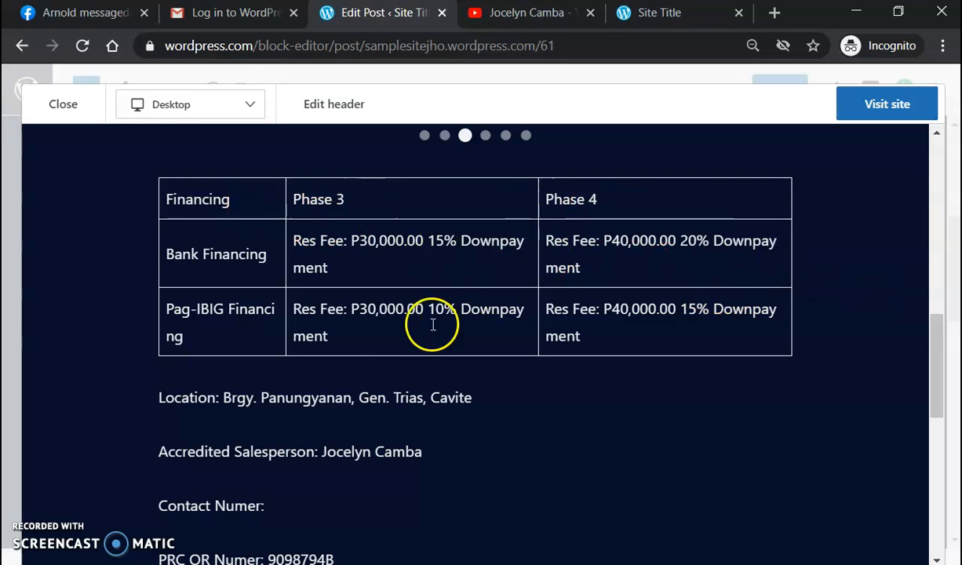
scroll(813, 393, down, 1)
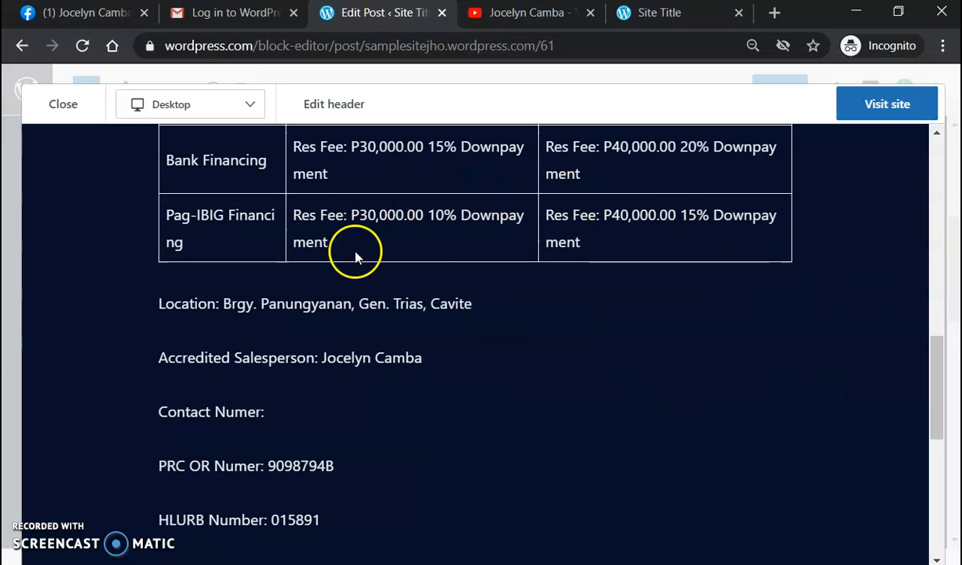
scroll(888, 173, up, 4)
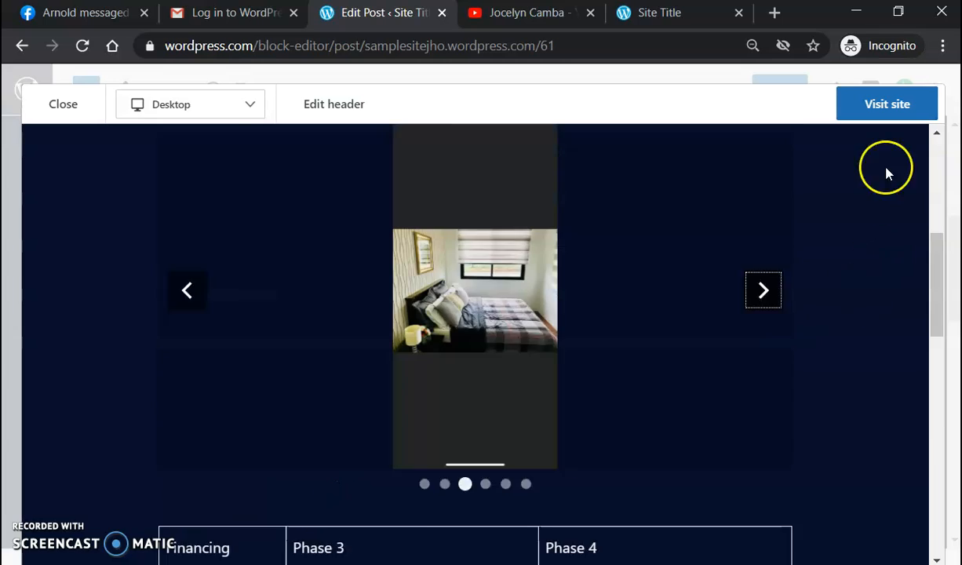
Step: Close the preview and join the promo paragraph onto 'Good new buyers!' as one opening paragraph
click(64, 103)
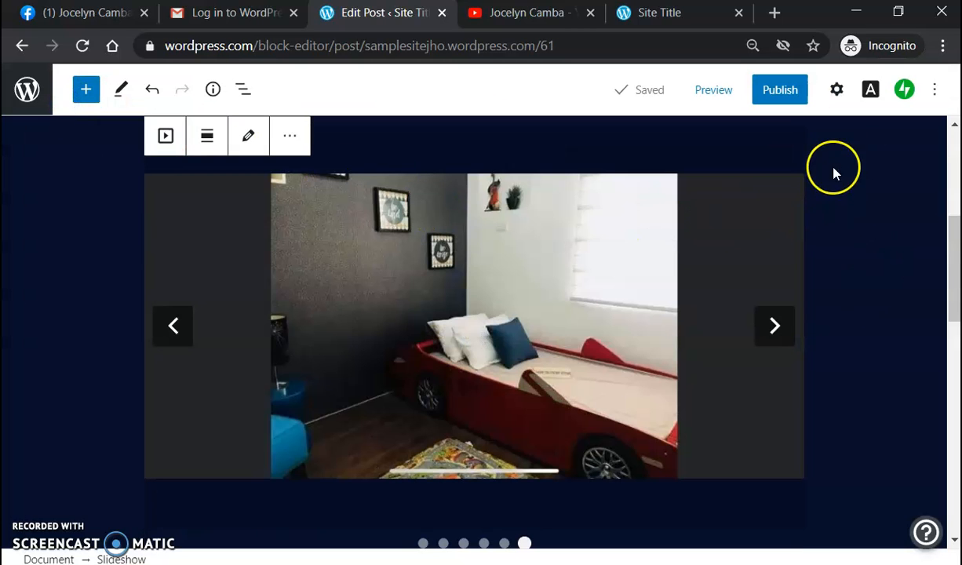
click(870, 185)
scroll(910, 274, up, 4)
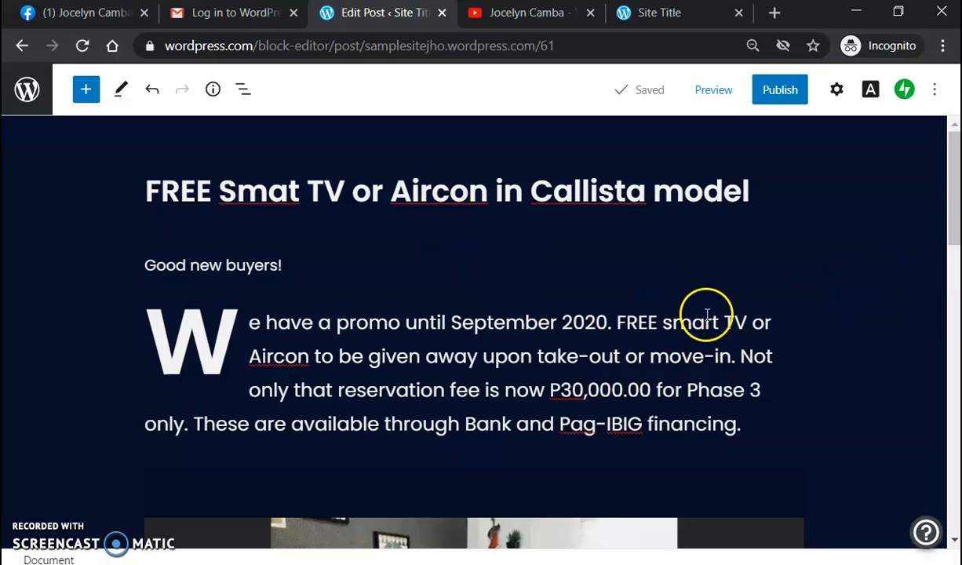
scroll(707, 312, down, 2)
scroll(737, 322, down, 2)
scroll(749, 310, up, 3)
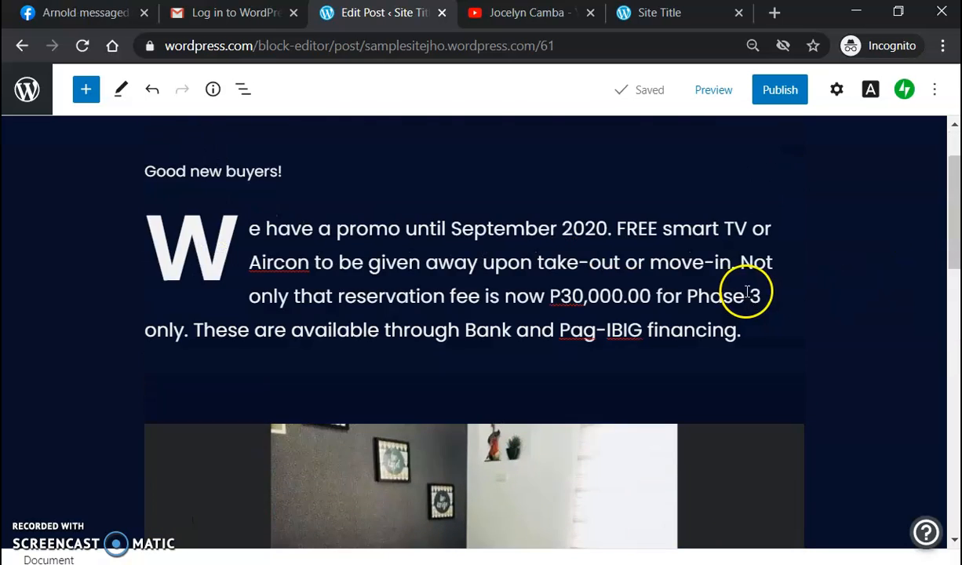
scroll(365, 273, up, 1)
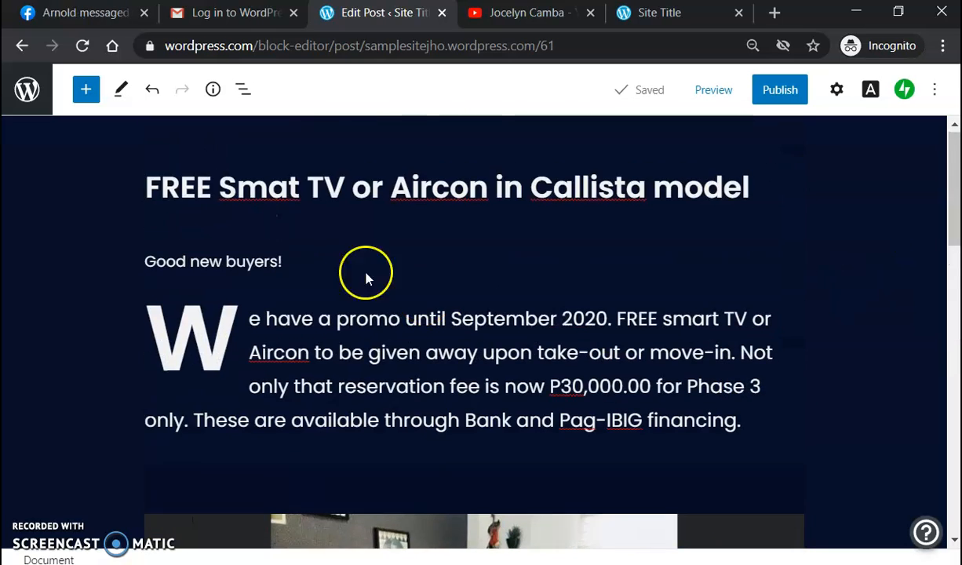
click(297, 268)
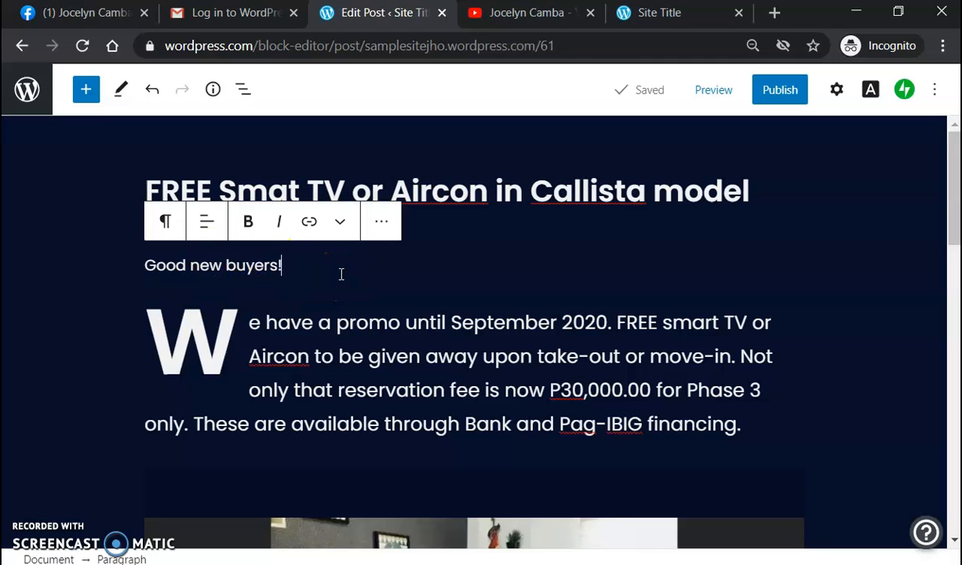
key(Delete)
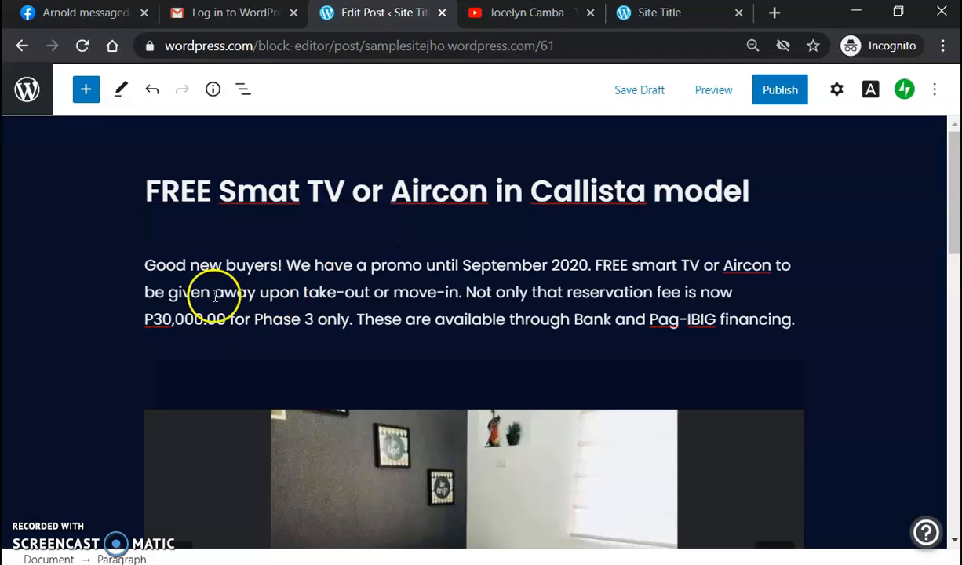
click(144, 264)
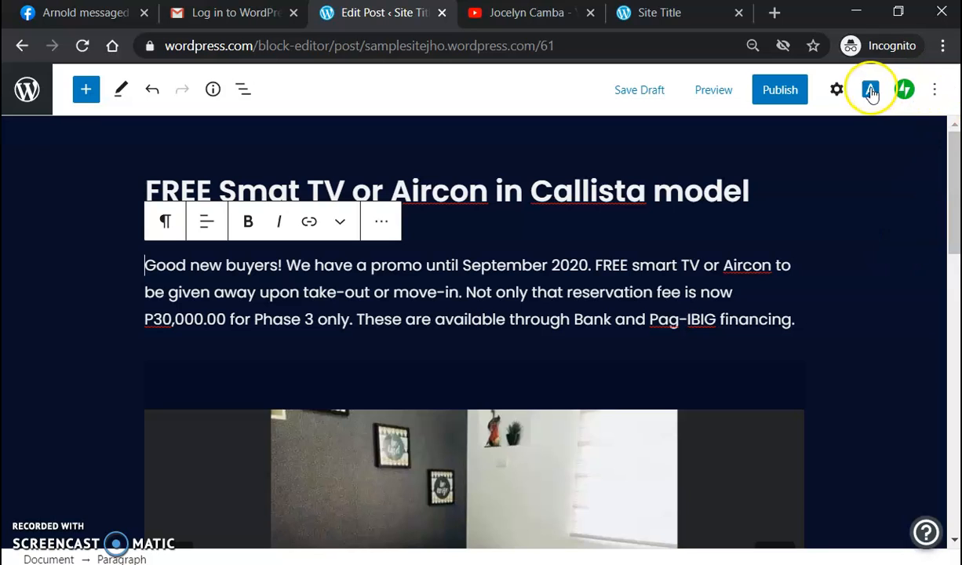
Step: Turn on Drop cap in the paragraph's Text settings so it starts with a large G
click(836, 89)
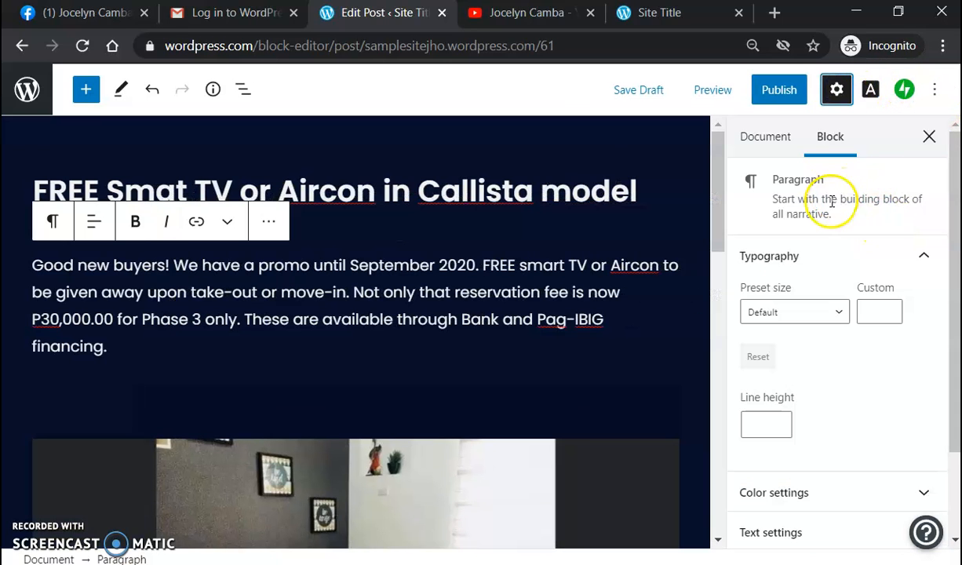
scroll(819, 393, down, 2)
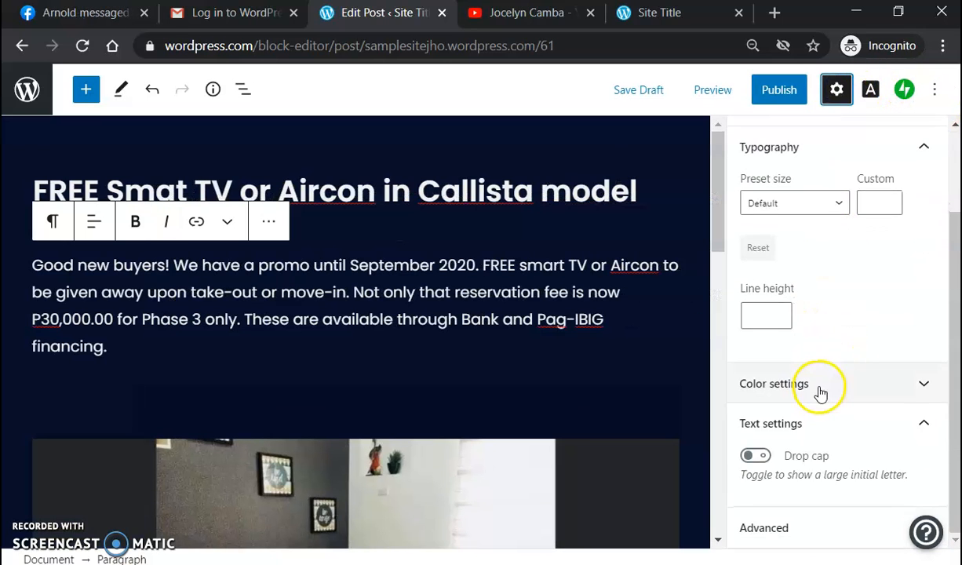
click(757, 456)
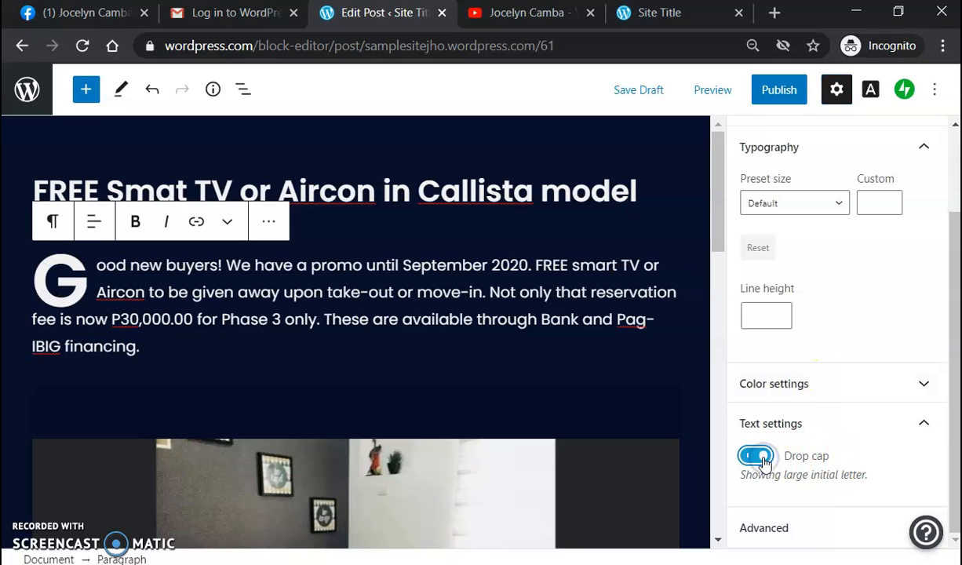
click(690, 269)
scroll(688, 324, down, 2)
scroll(688, 324, down, 1)
scroll(689, 324, up, 4)
scroll(689, 325, down, 4)
scroll(688, 324, up, 3)
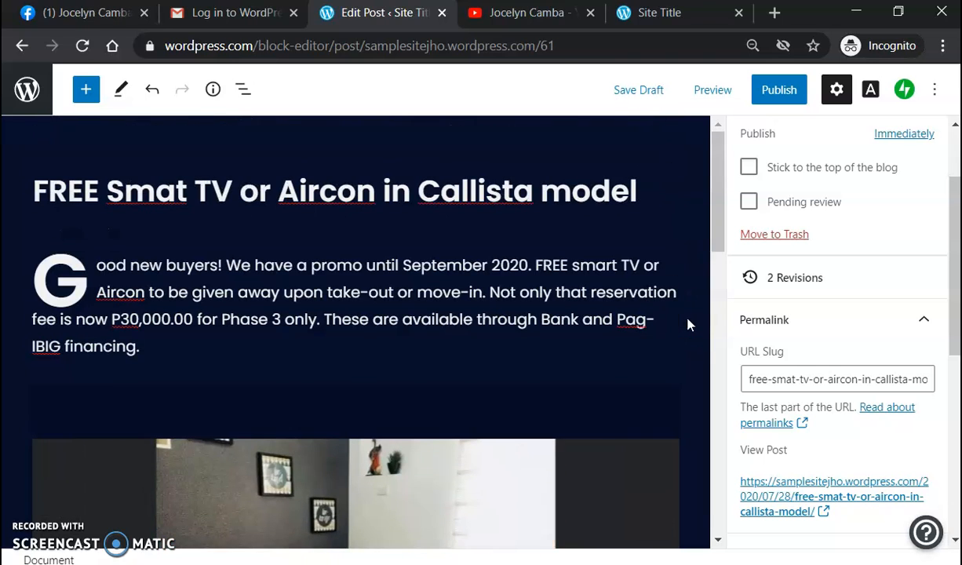
scroll(688, 324, down, 12)
scroll(688, 324, down, 4)
scroll(688, 324, up, 16)
Step: Start publishing and expand the Visibility section, confirming it is set to Public
click(769, 93)
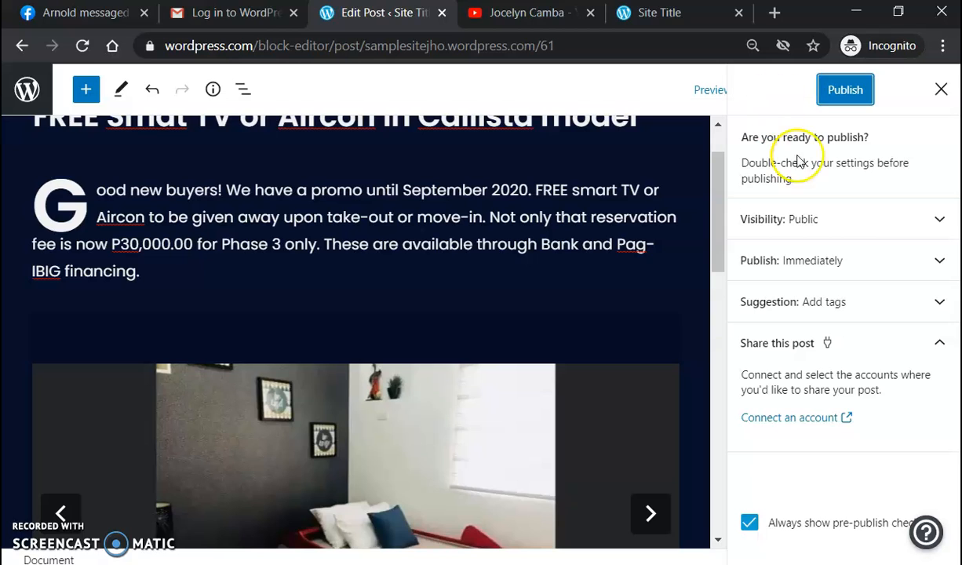
click(939, 219)
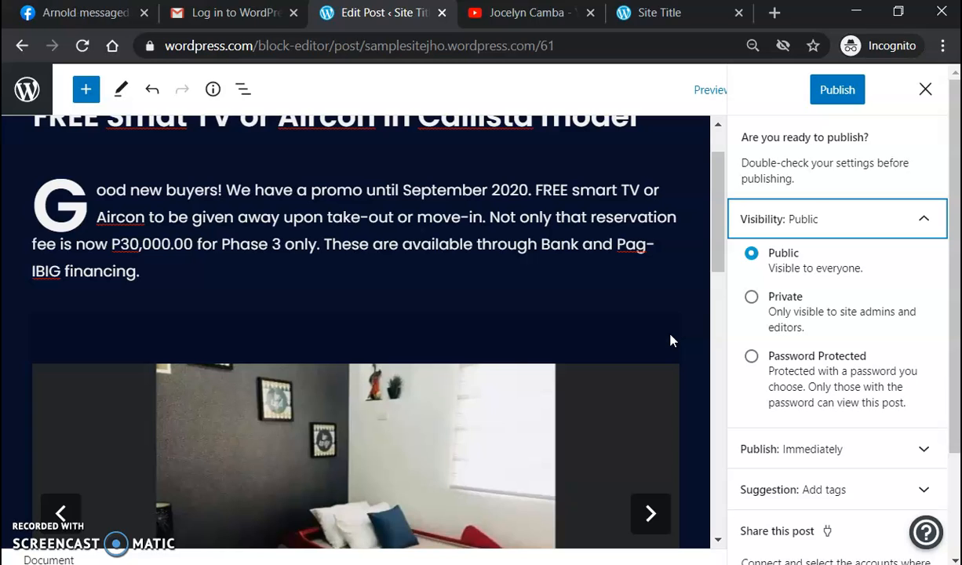
Step: Review the tag suggestion and confirm the publish date is set to Immediately
scroll(657, 330, down, 3)
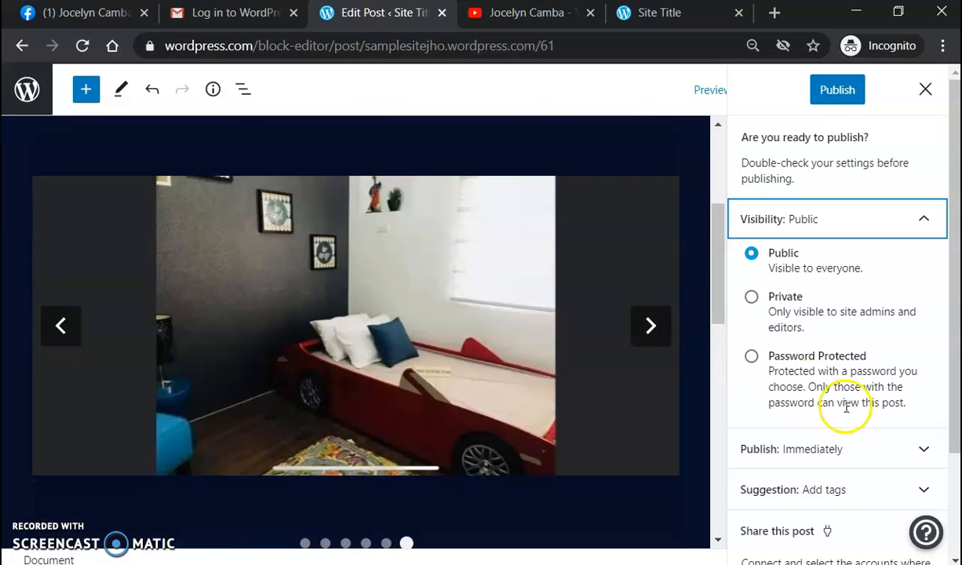
scroll(848, 404, down, 1)
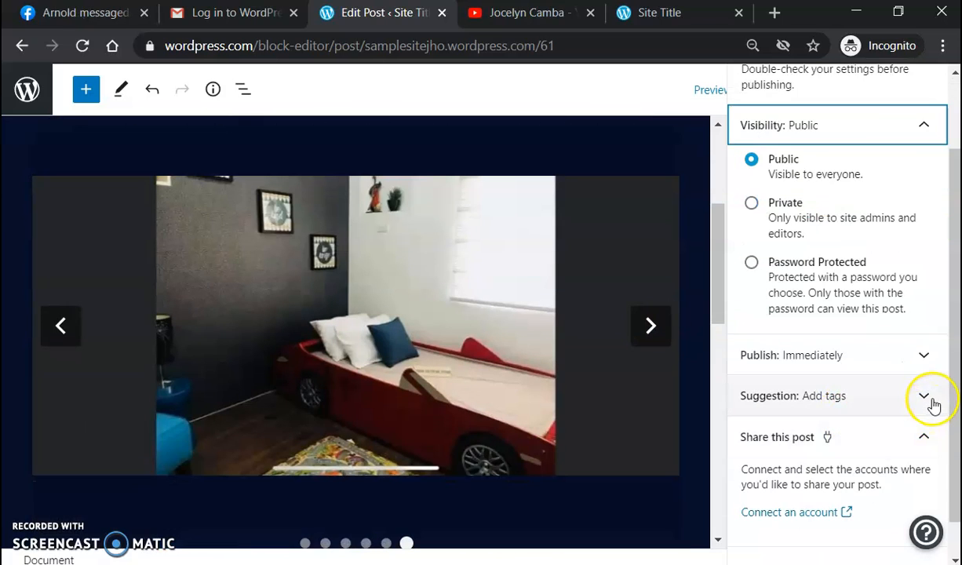
click(925, 398)
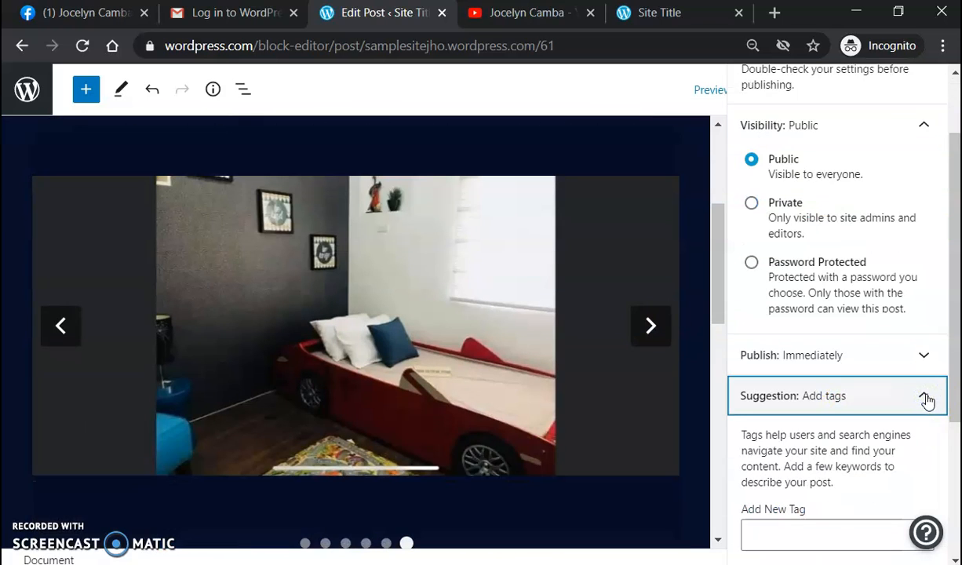
click(926, 356)
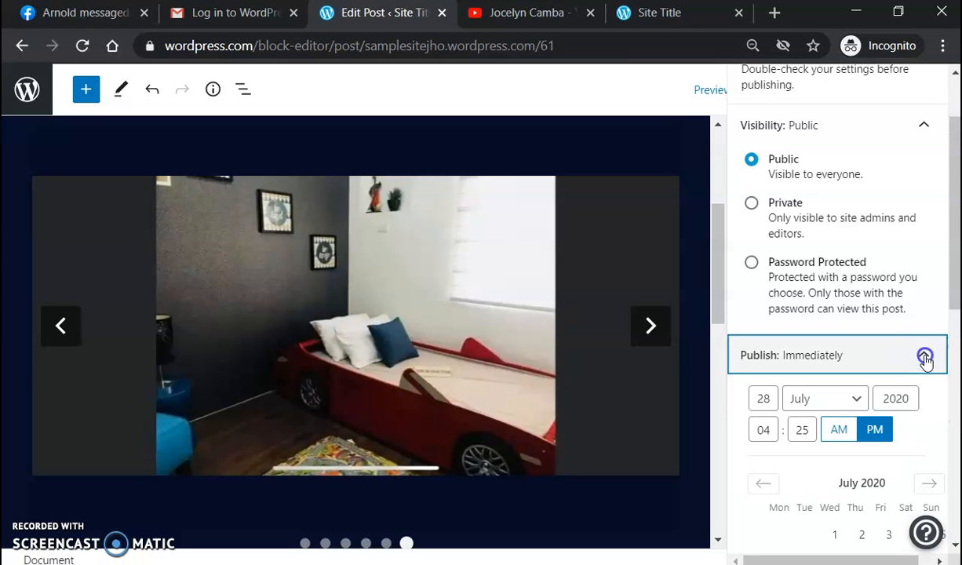
click(925, 357)
click(924, 358)
scroll(873, 408, down, 1)
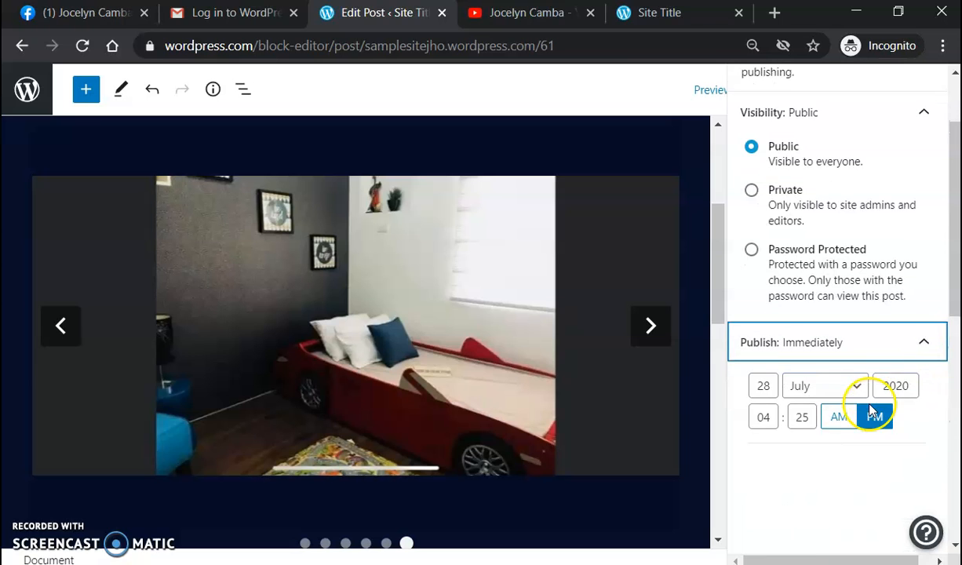
scroll(847, 404, down, 1)
click(925, 262)
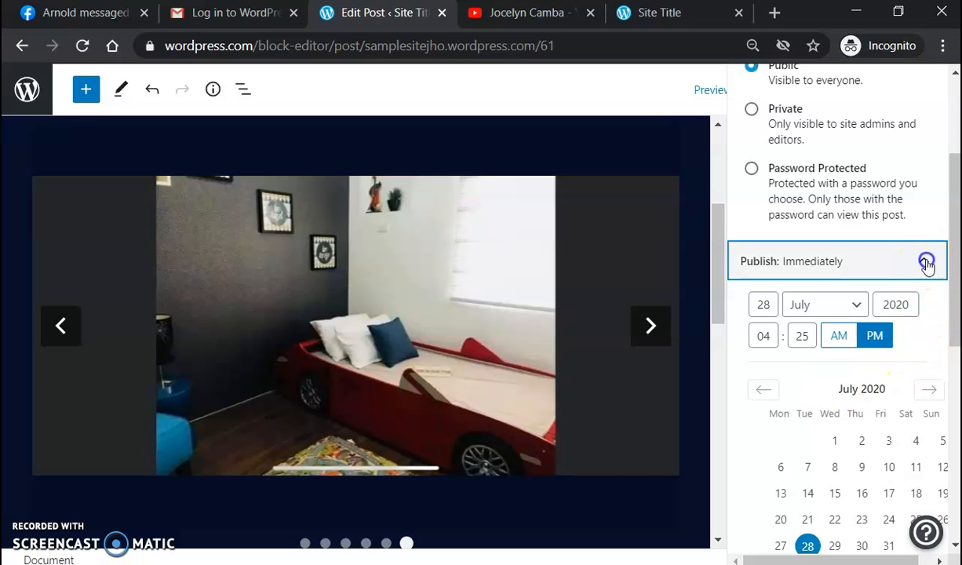
scroll(863, 432, down, 2)
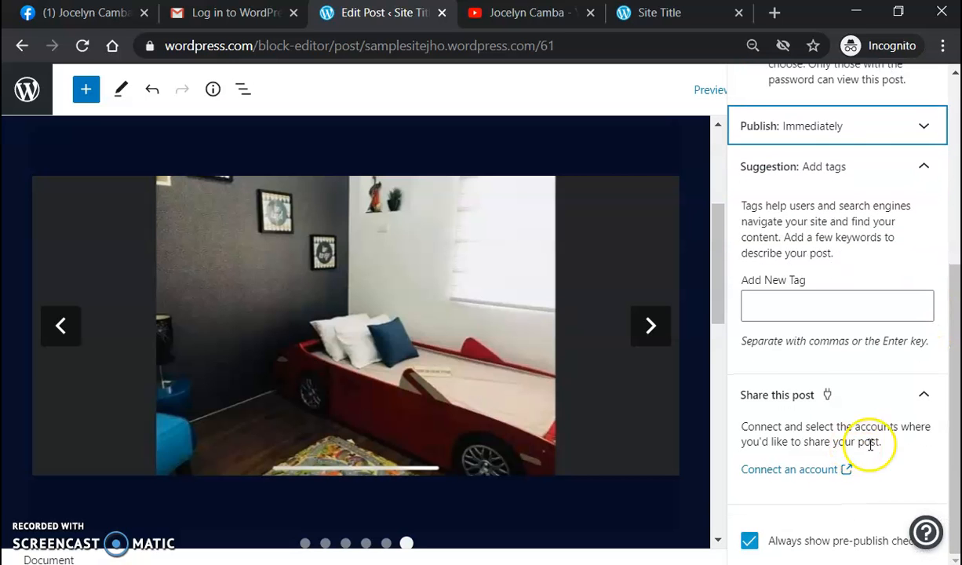
scroll(903, 439, up, 4)
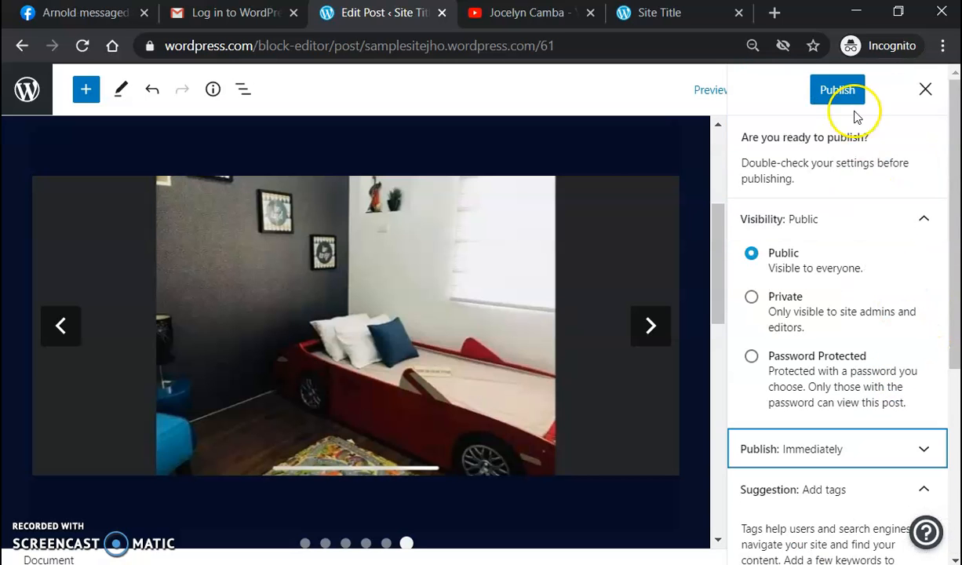
Step: Publish the post from the pre-publish panel
click(837, 90)
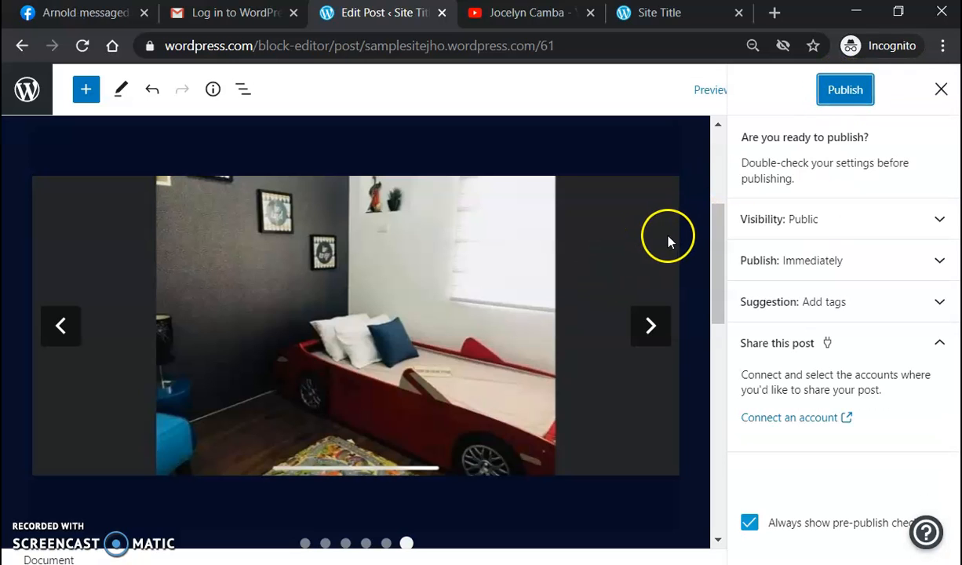
click(701, 259)
scroll(692, 190, up, 3)
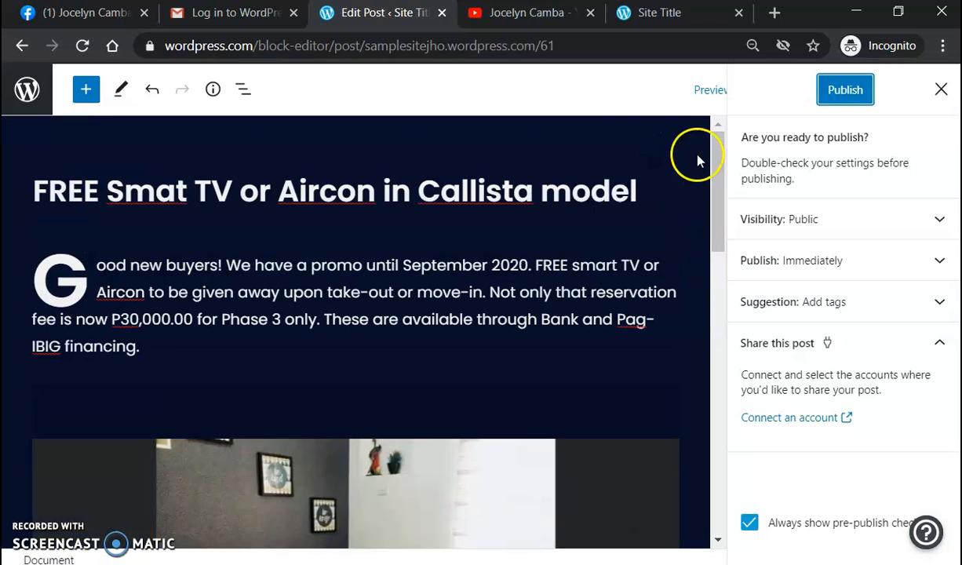
Step: Reload the live site tab and browse its Blog page with the Introduce Yourself (Example Post) entry
click(651, 19)
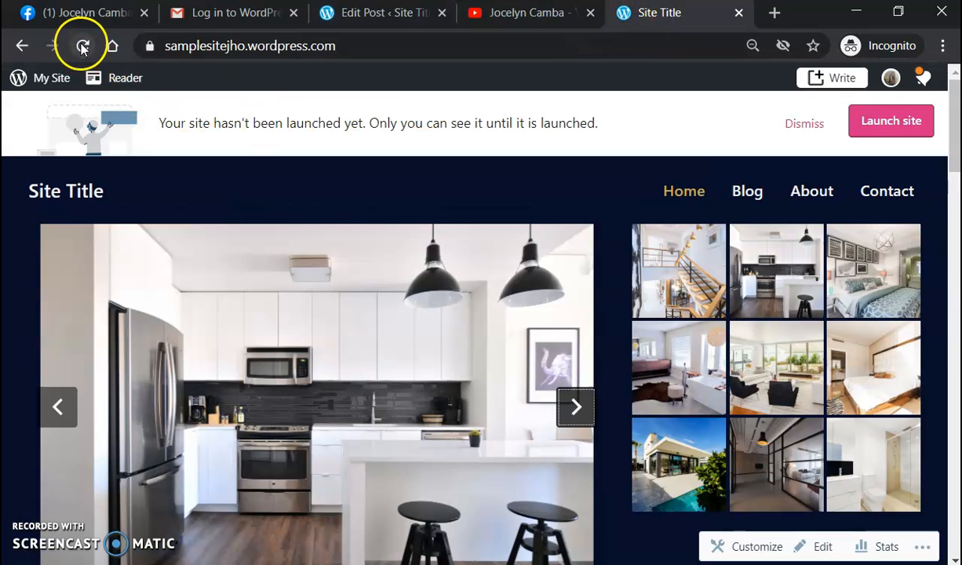
click(83, 47)
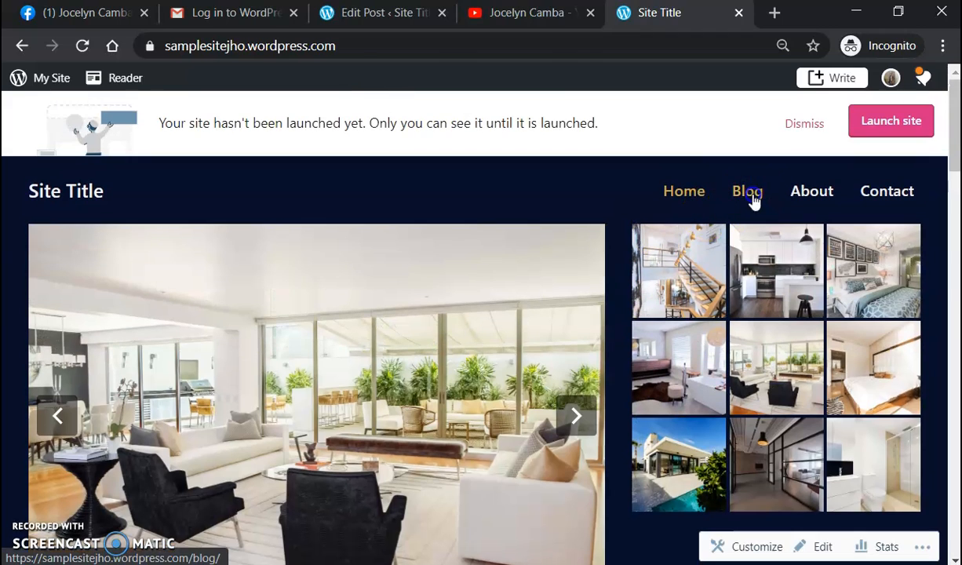
click(750, 197)
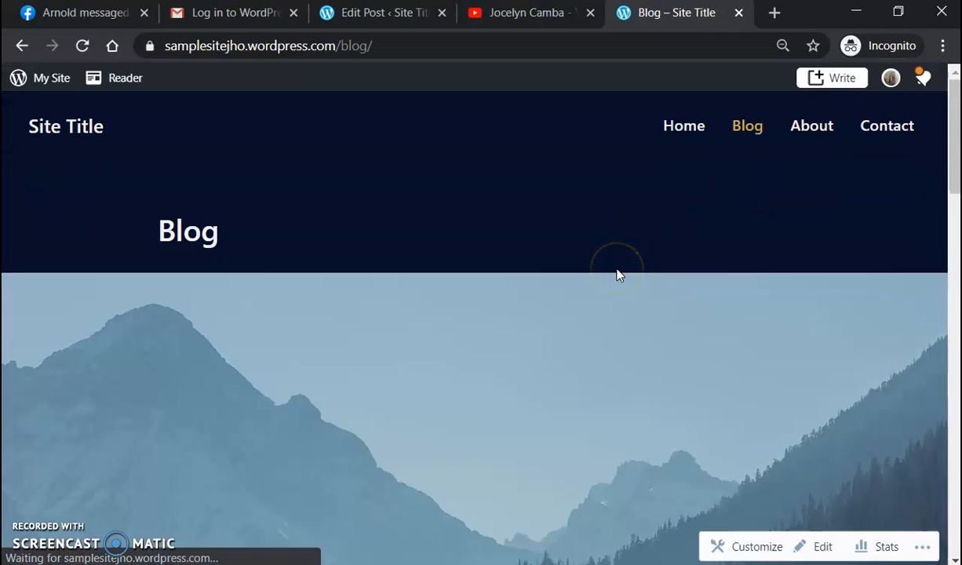
scroll(601, 283, down, 3)
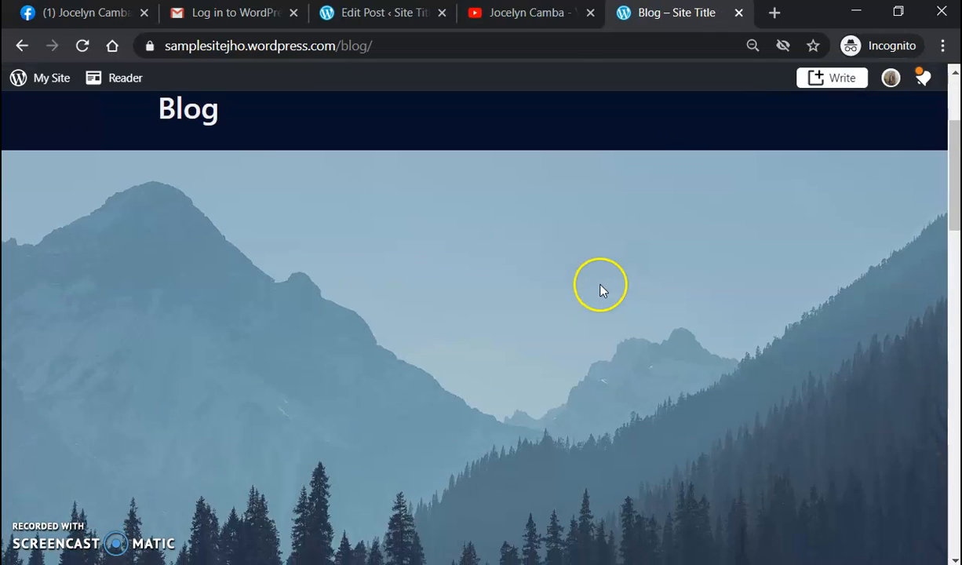
scroll(604, 290, down, 8)
scroll(611, 295, down, 10)
scroll(611, 296, up, 6)
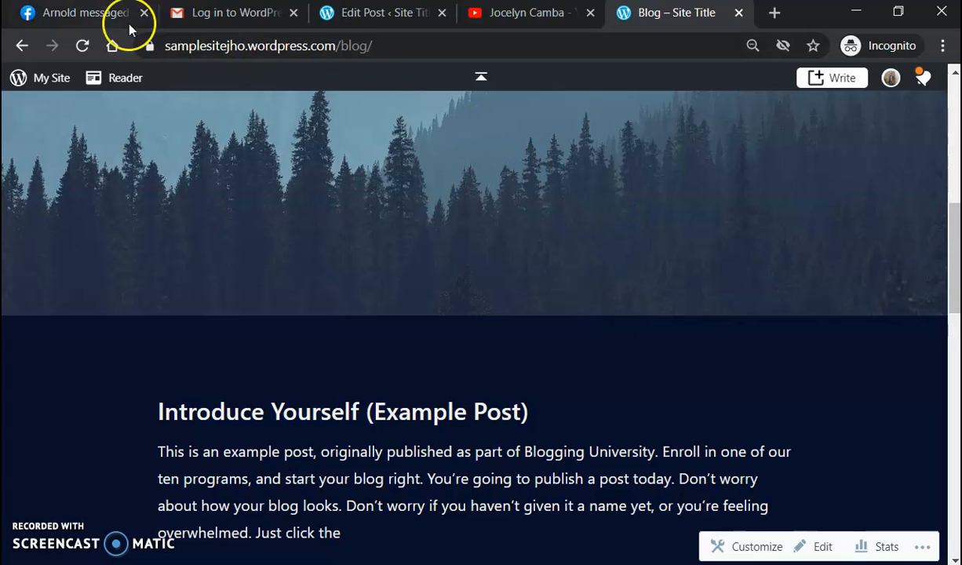
Step: Reopen the live Blog page and scroll to the 'FREE Smat TV or Aircon in Callista model' excerpt
click(357, 22)
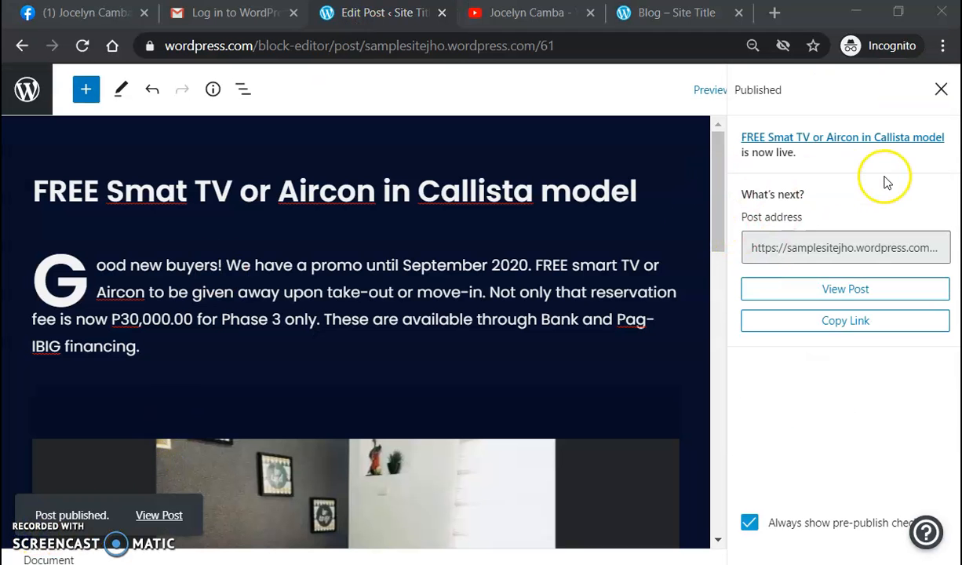
click(668, 22)
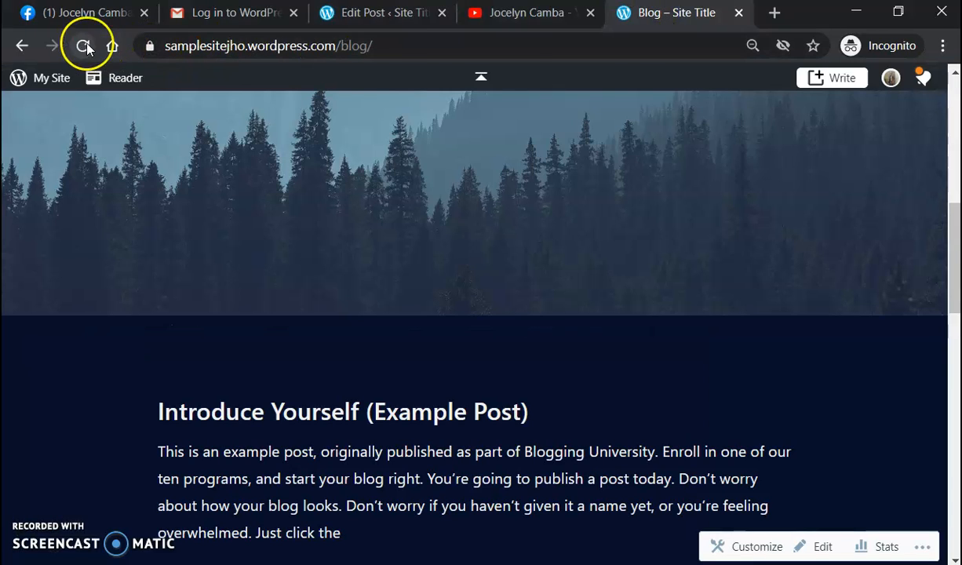
scroll(337, 96, up, 7)
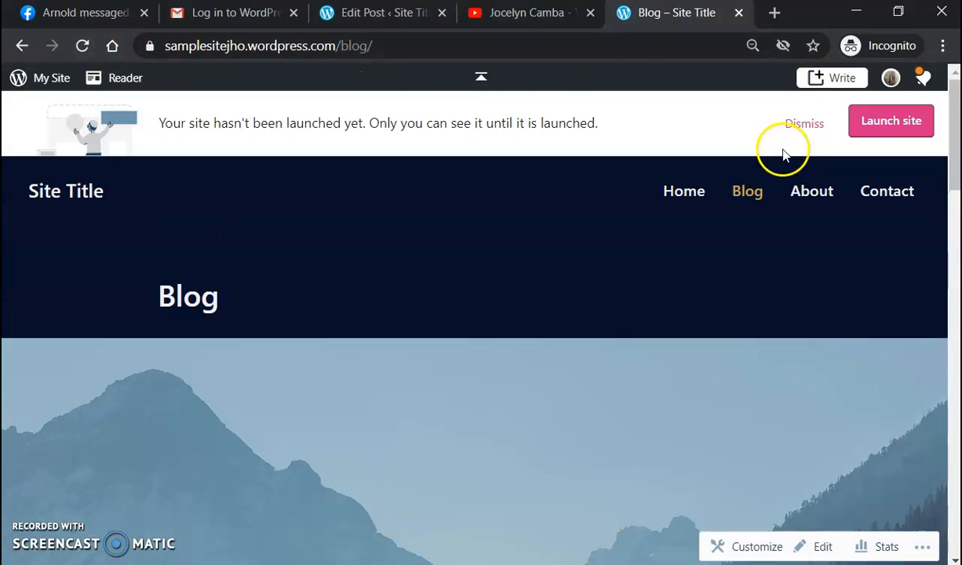
click(746, 192)
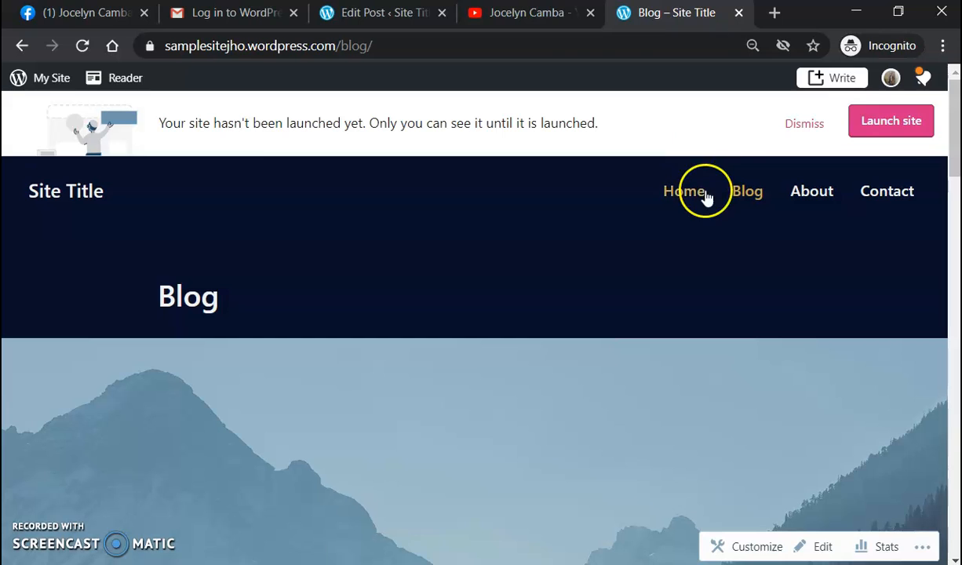
drag(957, 112, 957, 126)
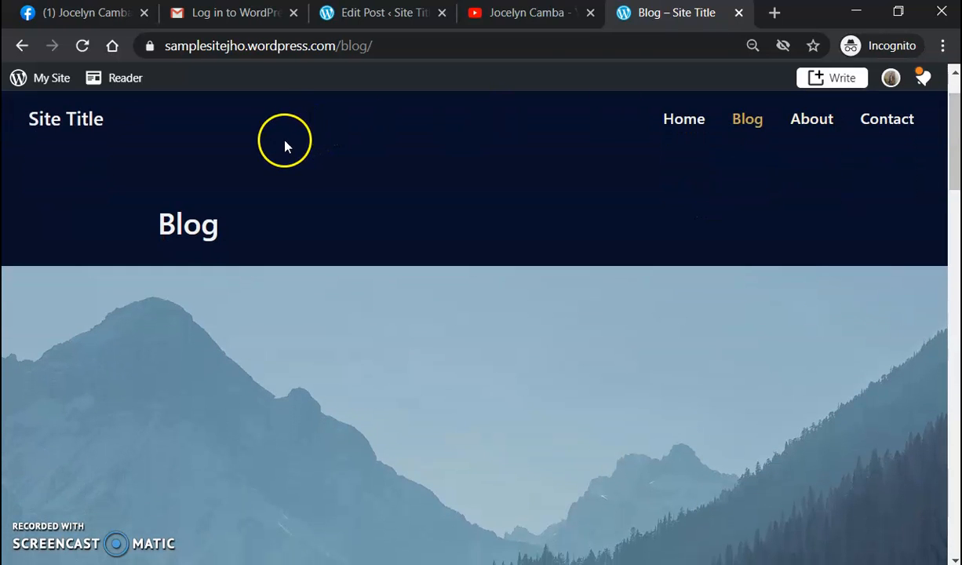
scroll(761, 284, down, 8)
scroll(760, 288, down, 2)
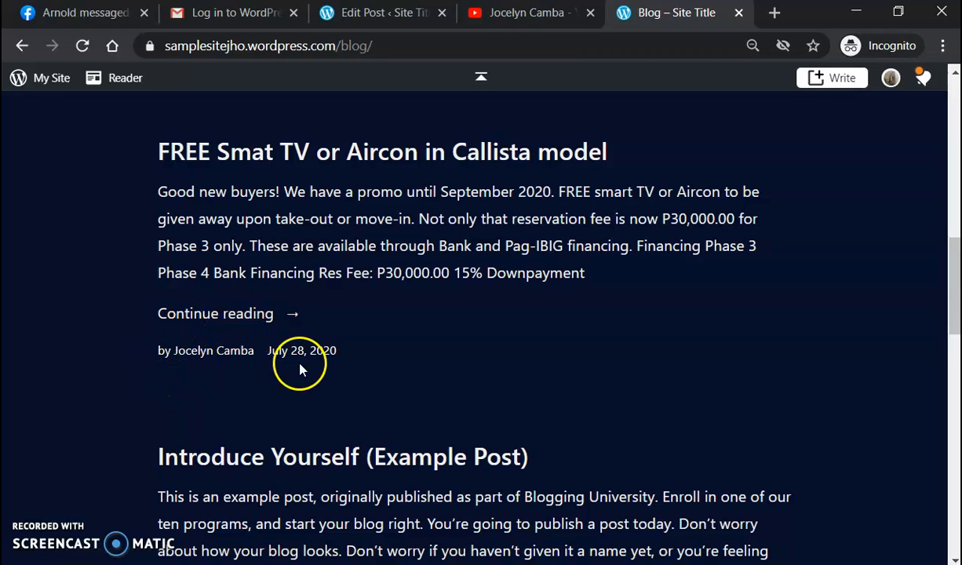
Step: Open the full published post from the Blog list via Continue reading
click(262, 318)
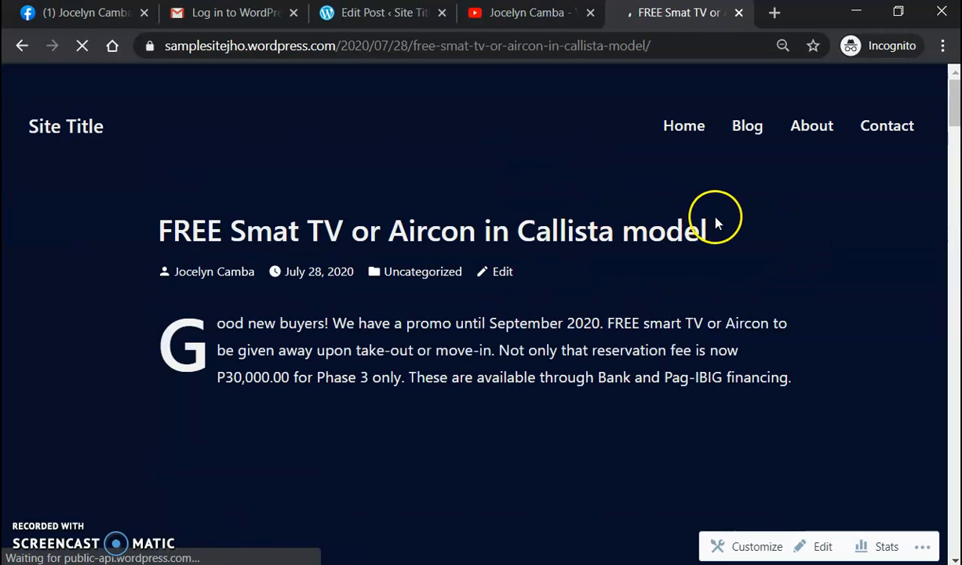
scroll(527, 246, down, 2)
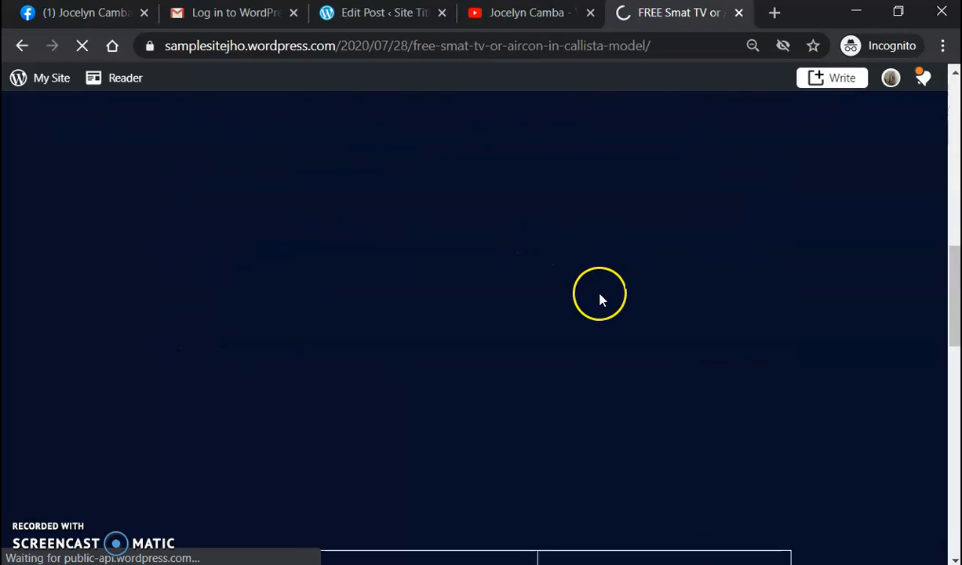
scroll(667, 283, down, 4)
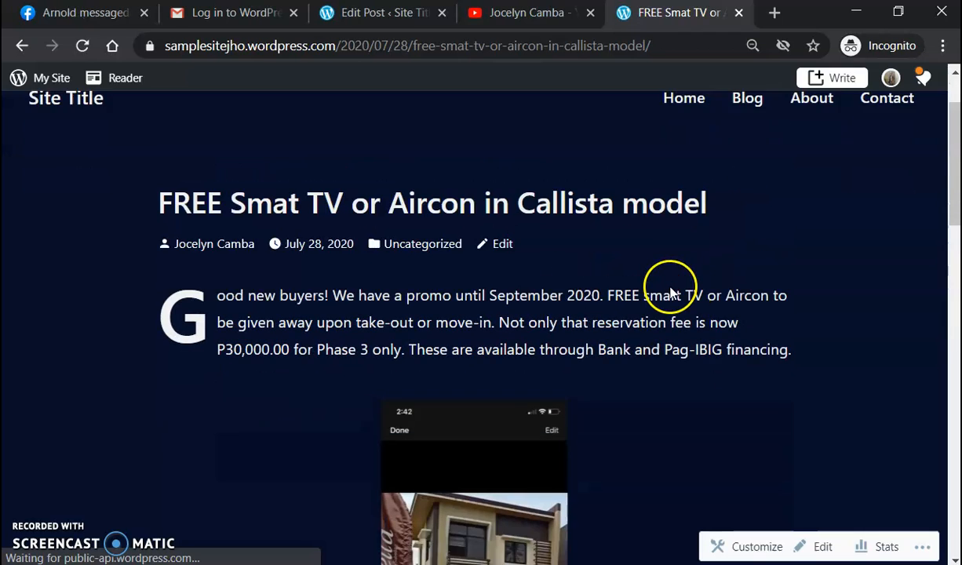
scroll(666, 292, up, 1)
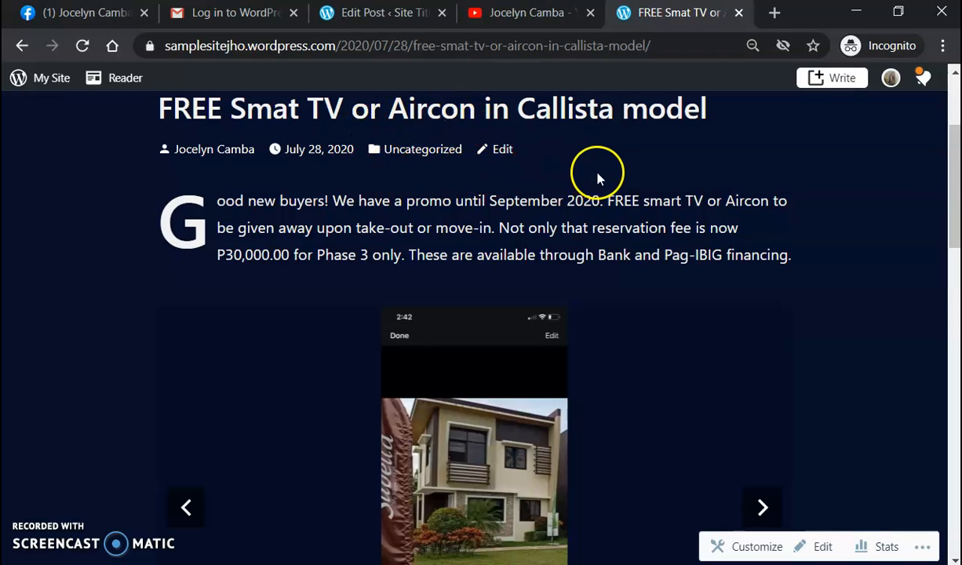
scroll(673, 204, down, 2)
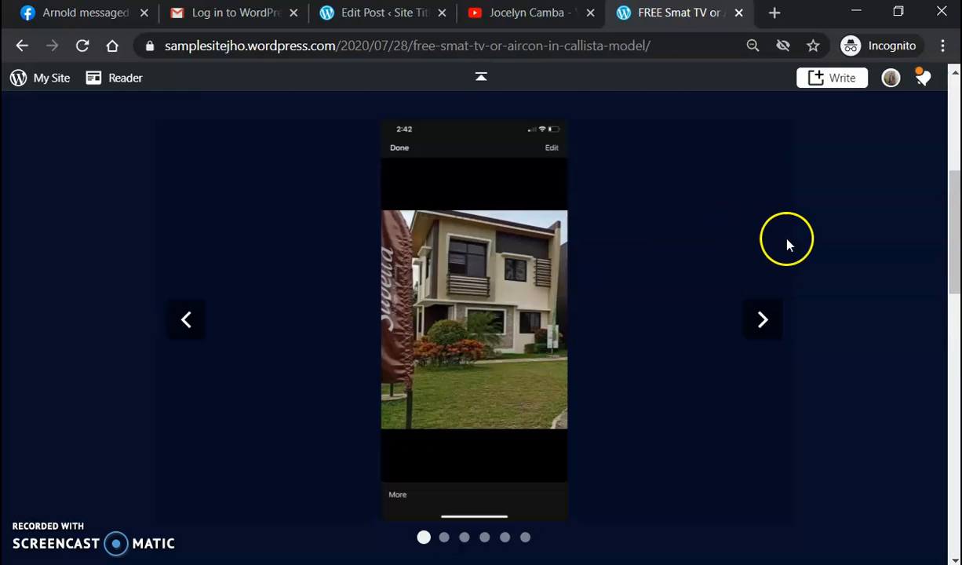
scroll(787, 242, up, 1)
scroll(612, 235, down, 1)
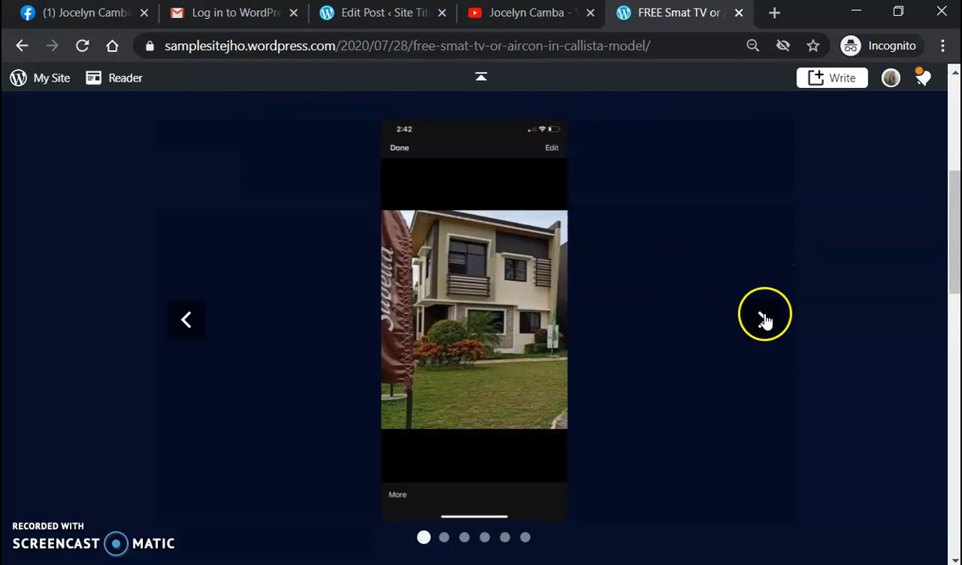
Step: Browse the slideshow through the kitchen and bathroom photos, then scroll to the financing table
click(763, 318)
click(763, 317)
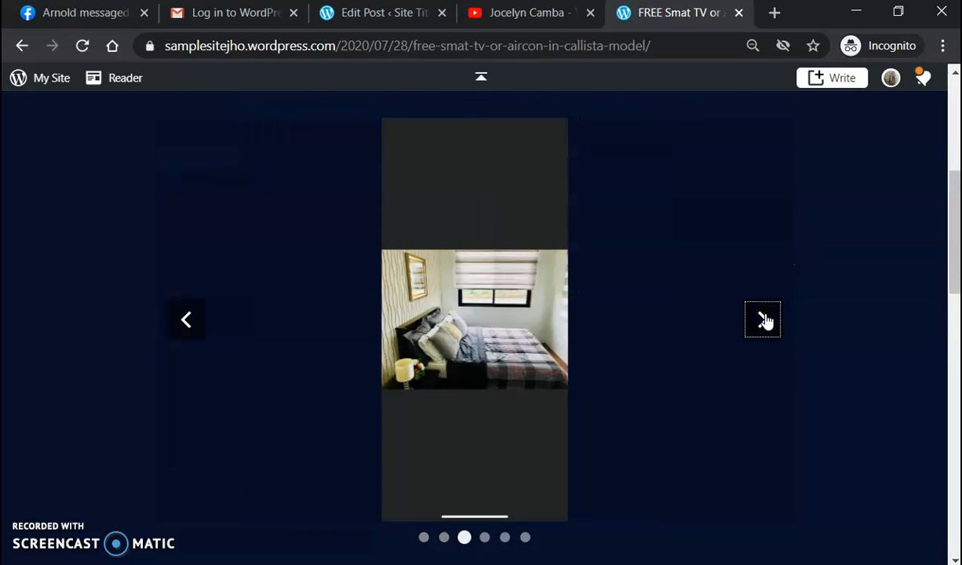
click(763, 318)
click(763, 319)
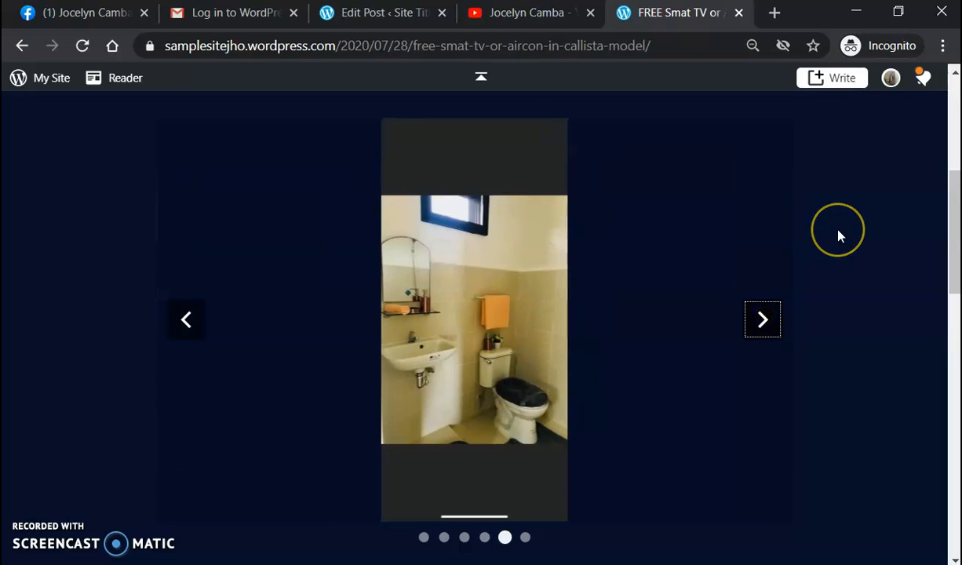
scroll(838, 236, down, 5)
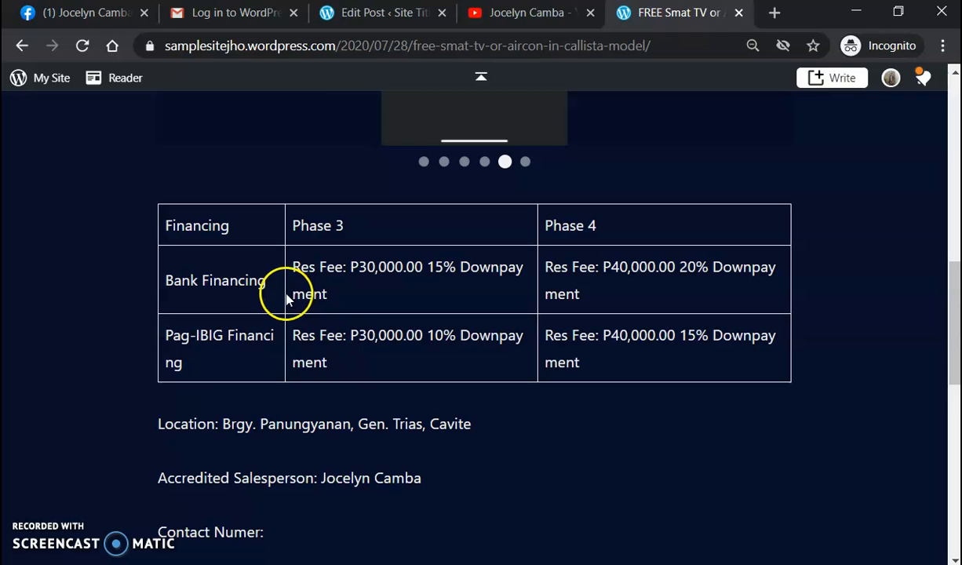
scroll(280, 362, down, 1)
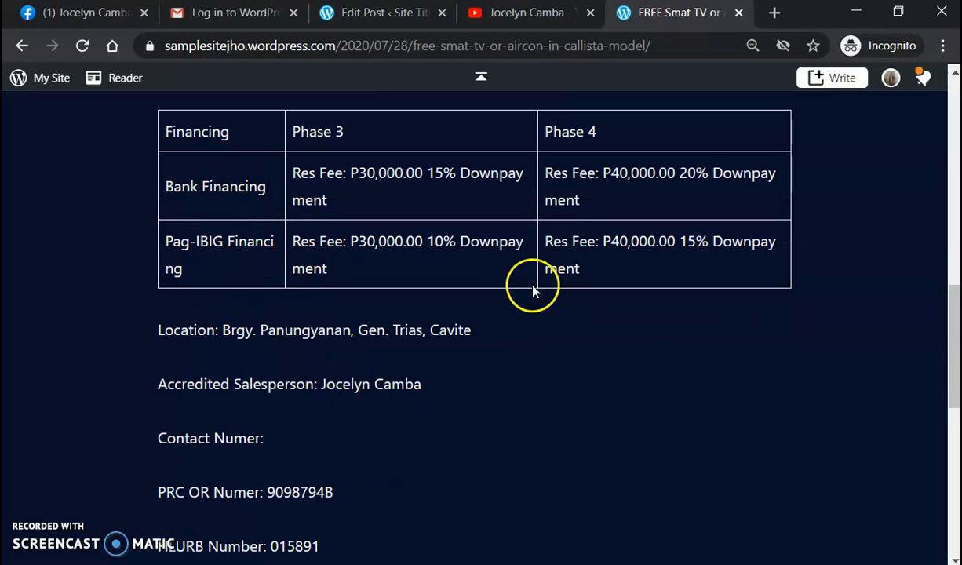
scroll(511, 273, up, 10)
Step: Return to the post editor and select the financing table
click(357, 14)
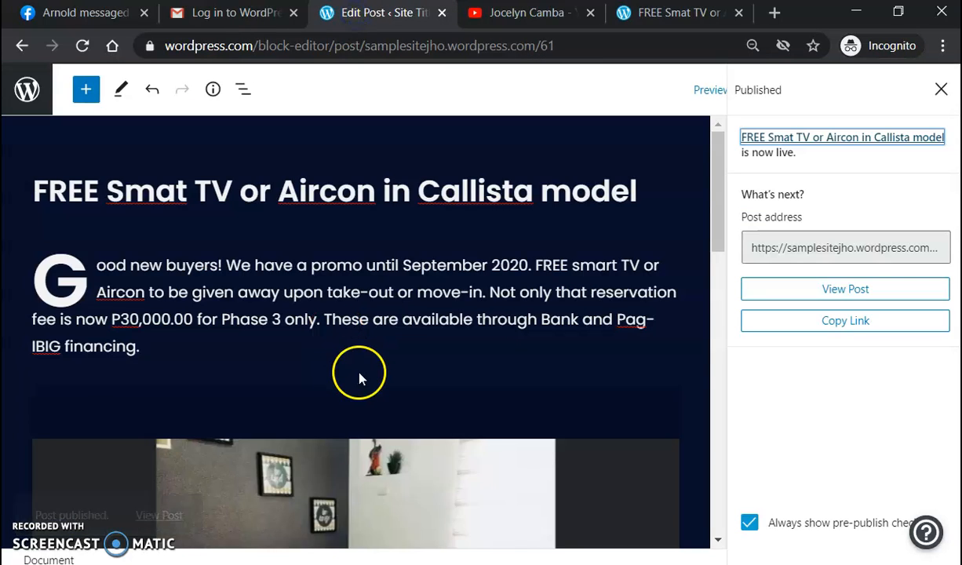
scroll(436, 314, down, 5)
scroll(436, 316, down, 2)
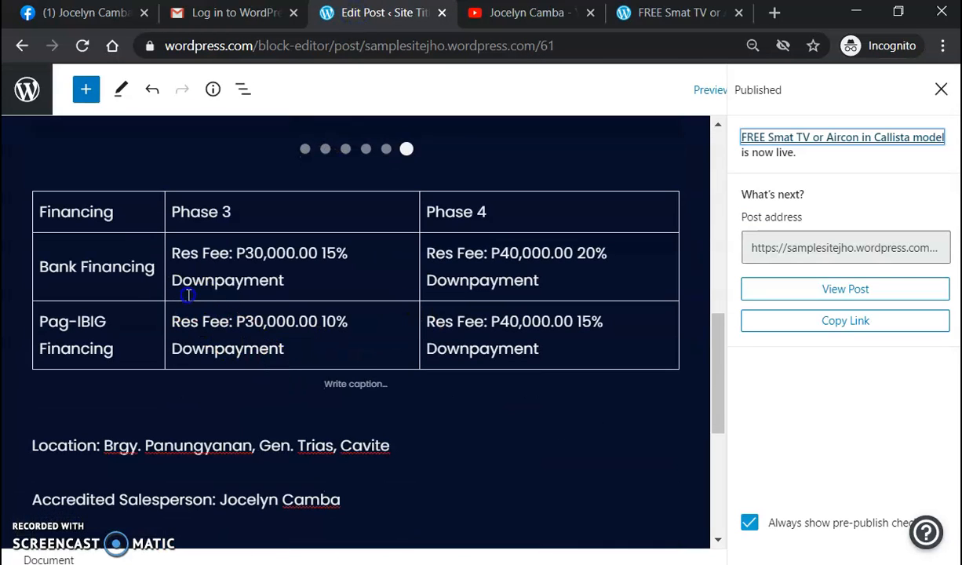
click(166, 258)
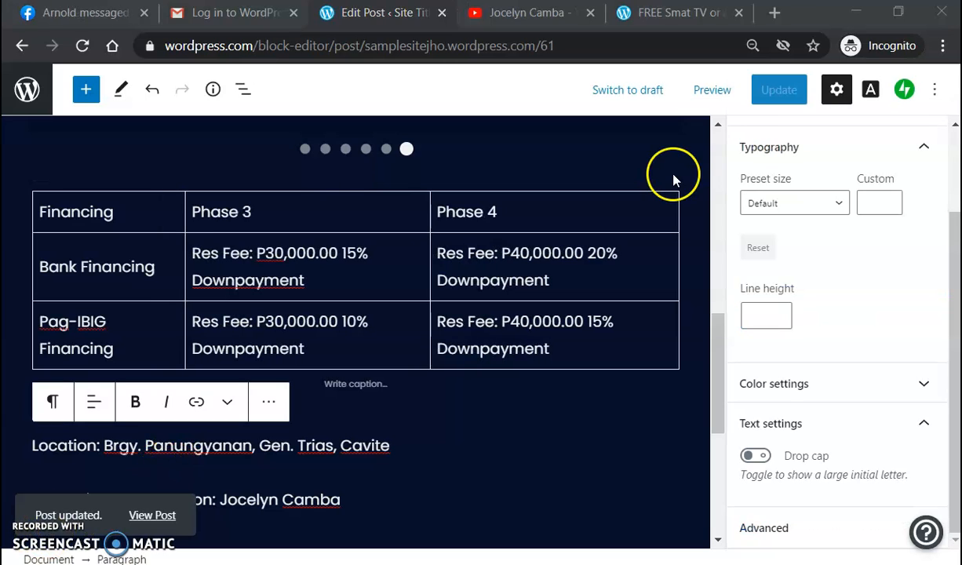
Step: Reload the live post and scroll down to check the slideshow and financing table
click(656, 13)
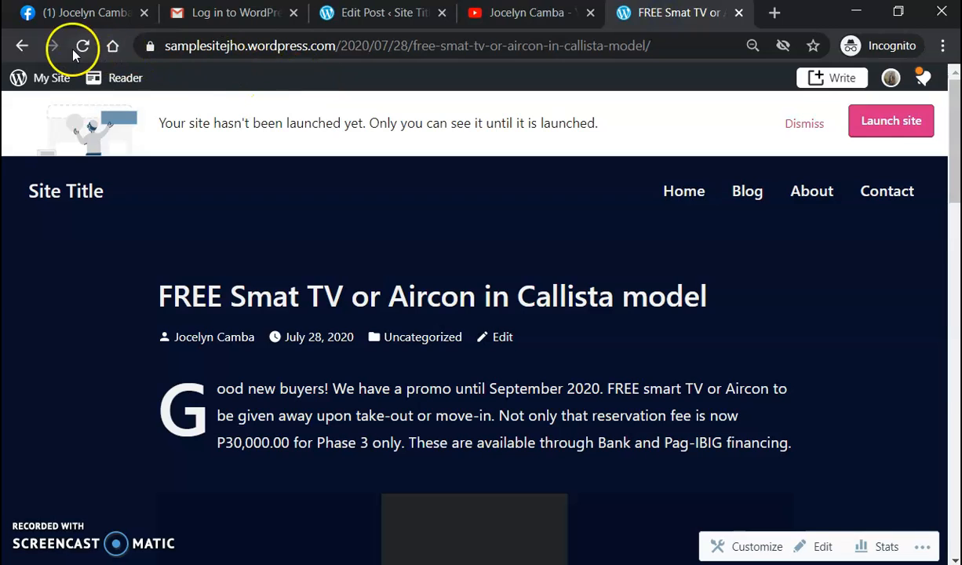
click(82, 47)
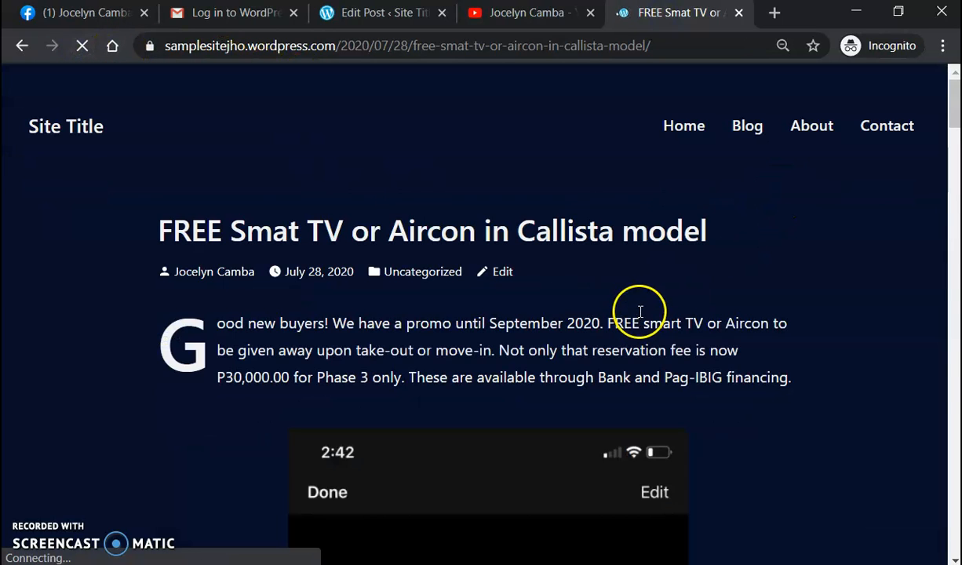
scroll(564, 296, down, 3)
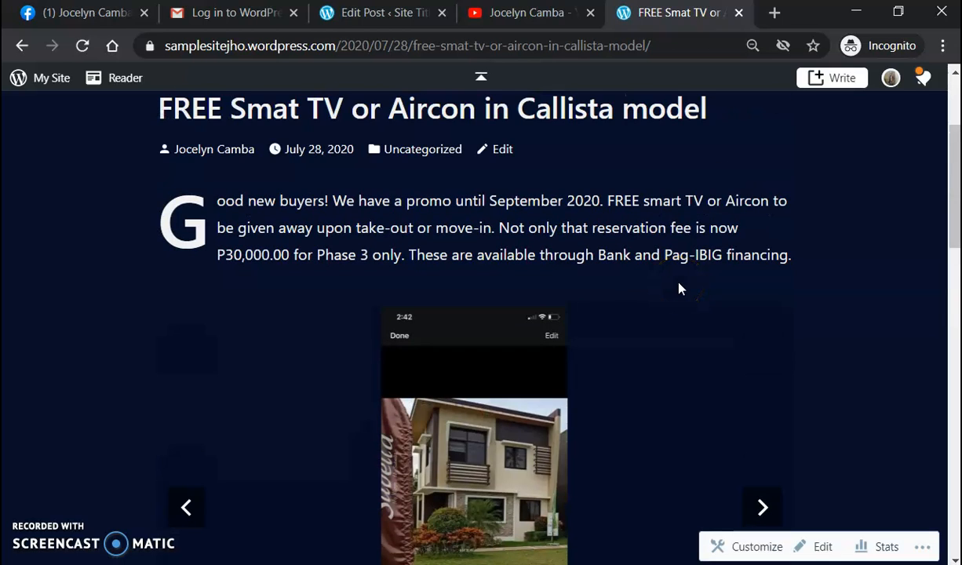
scroll(680, 289, down, 5)
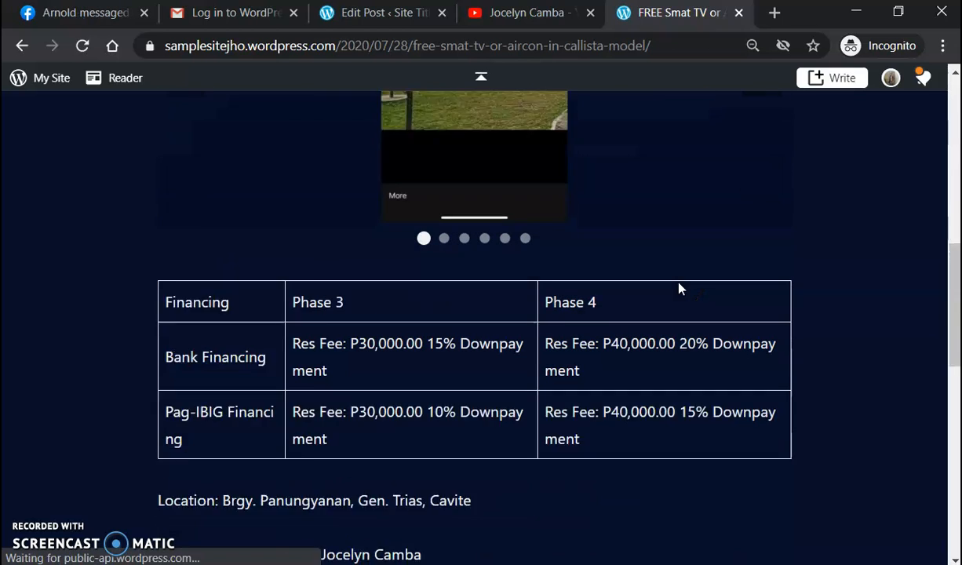
scroll(680, 288, down, 1)
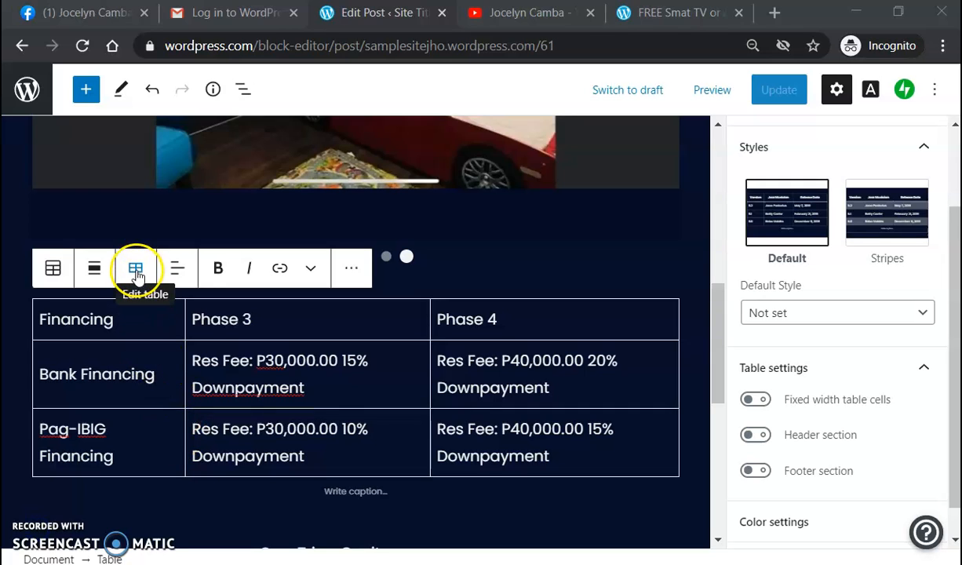
Step: Open and dismiss the table's row and column options, then try the Stripes style before reverting to Default
click(136, 271)
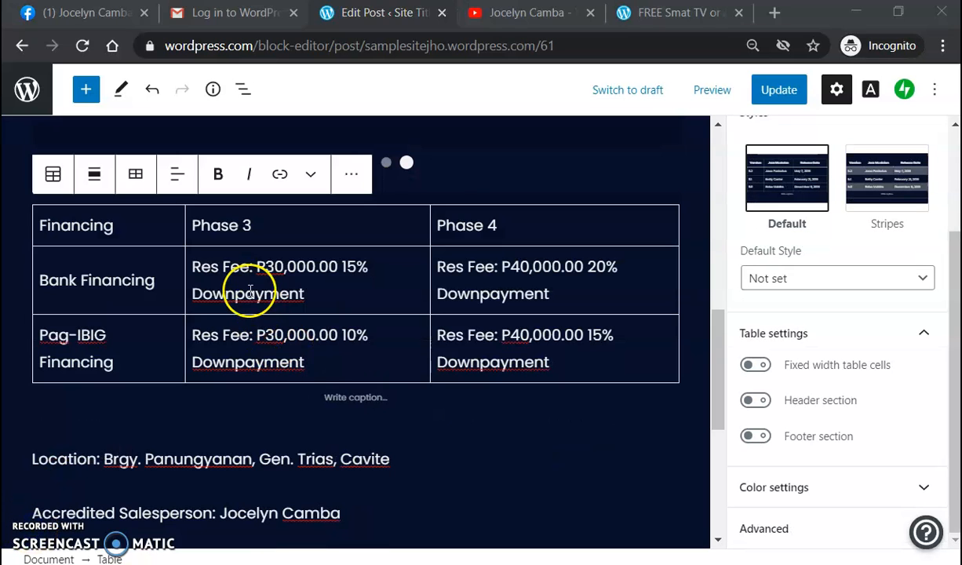
click(224, 279)
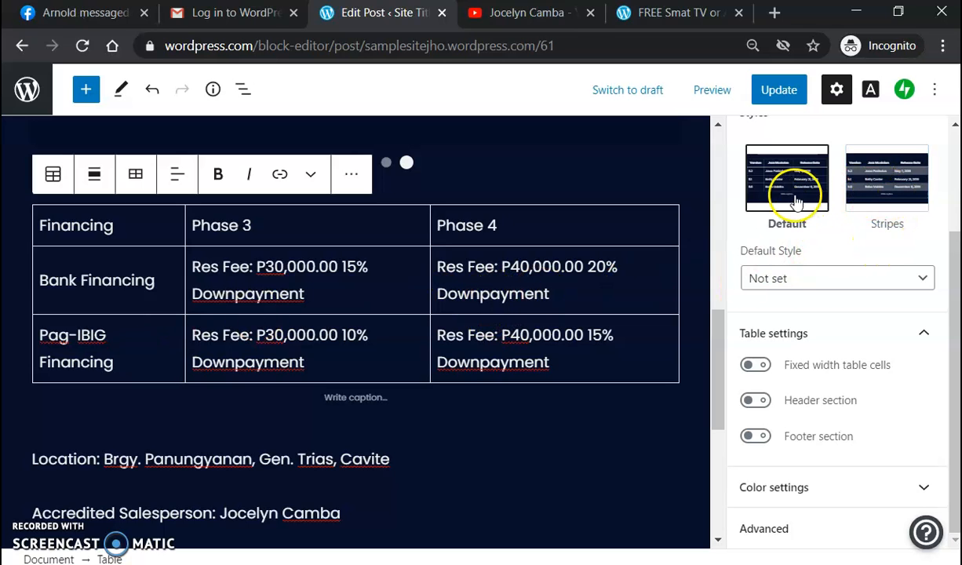
scroll(957, 206, up, 2)
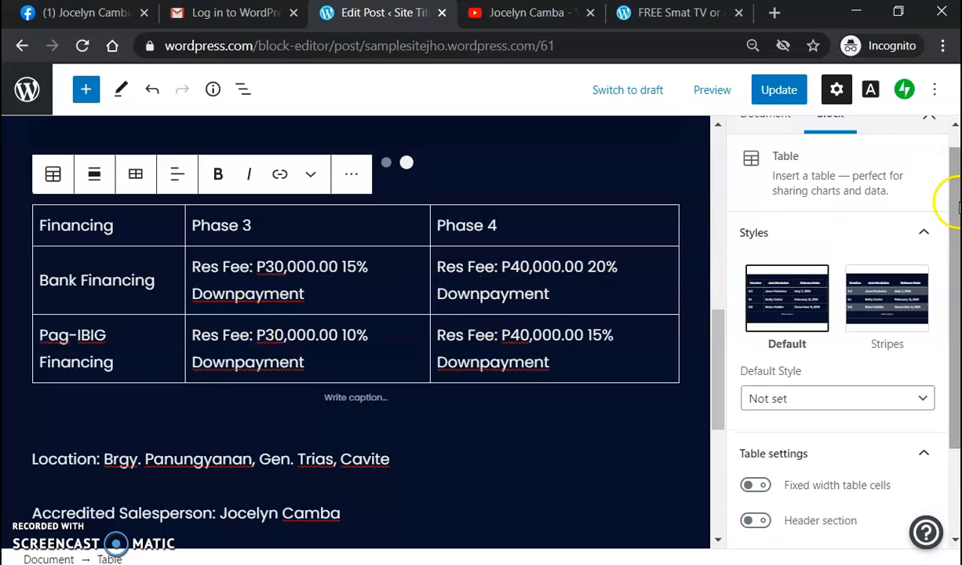
click(873, 304)
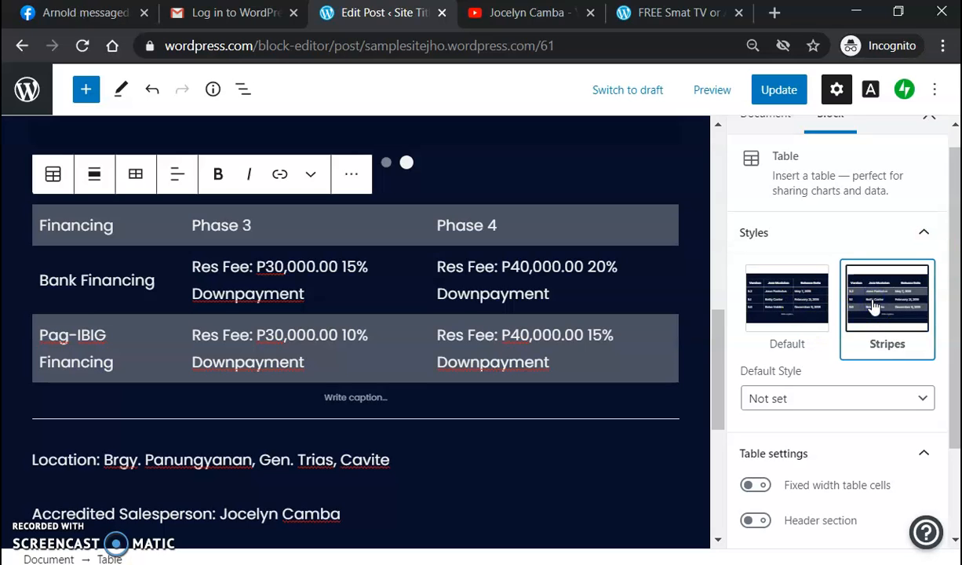
click(796, 309)
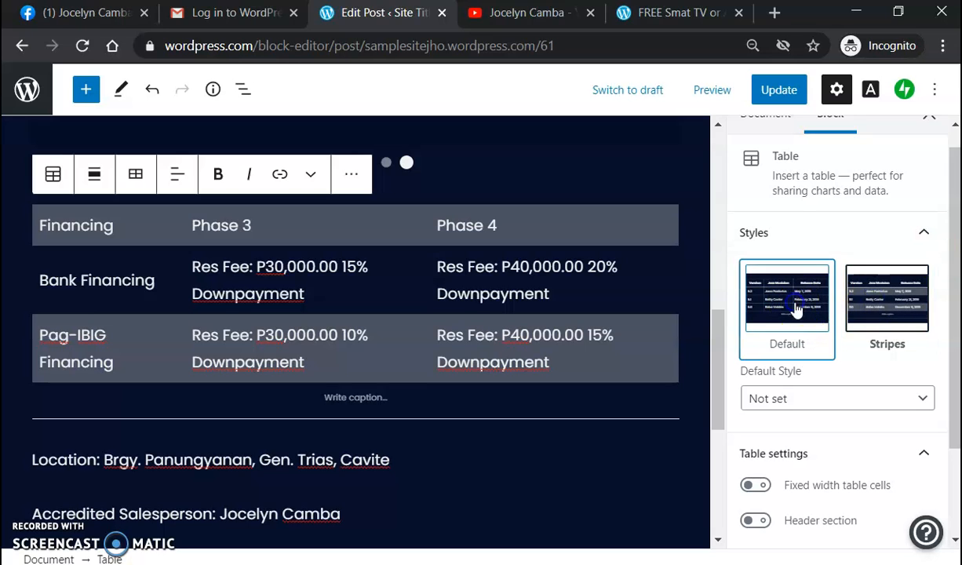
Step: Leave the default style Not set and turn on Fixed width table cells for equal columns
drag(948, 189, 953, 271)
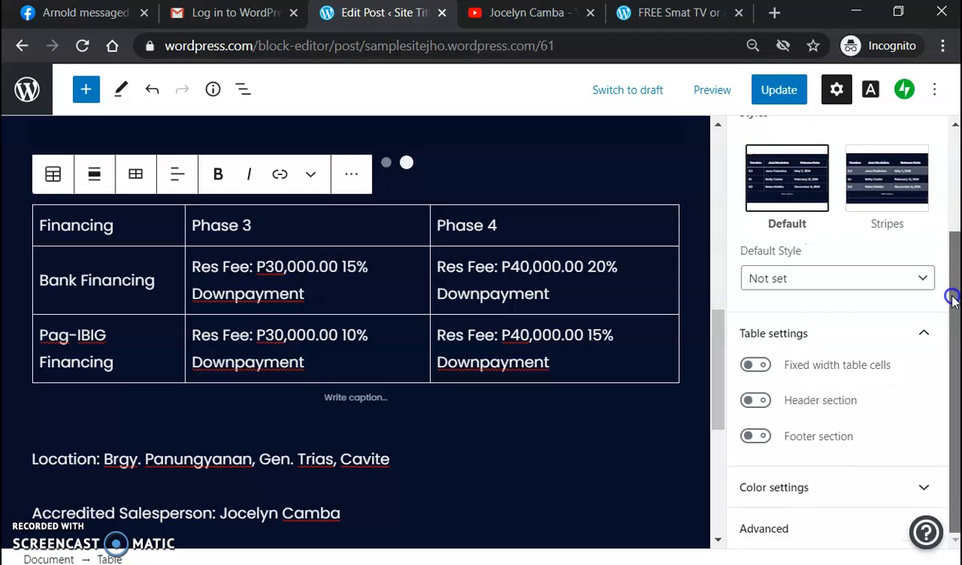
click(923, 279)
click(923, 279)
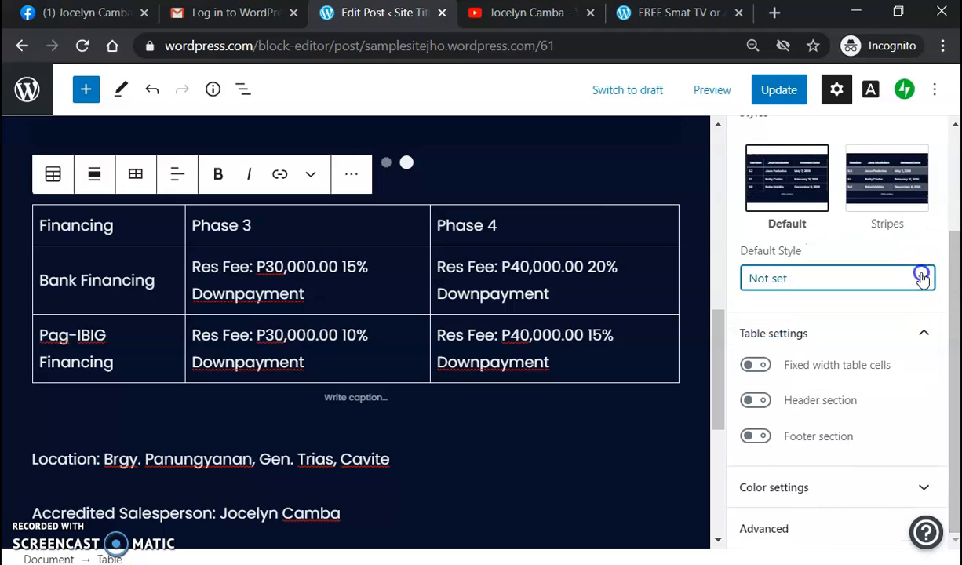
click(755, 365)
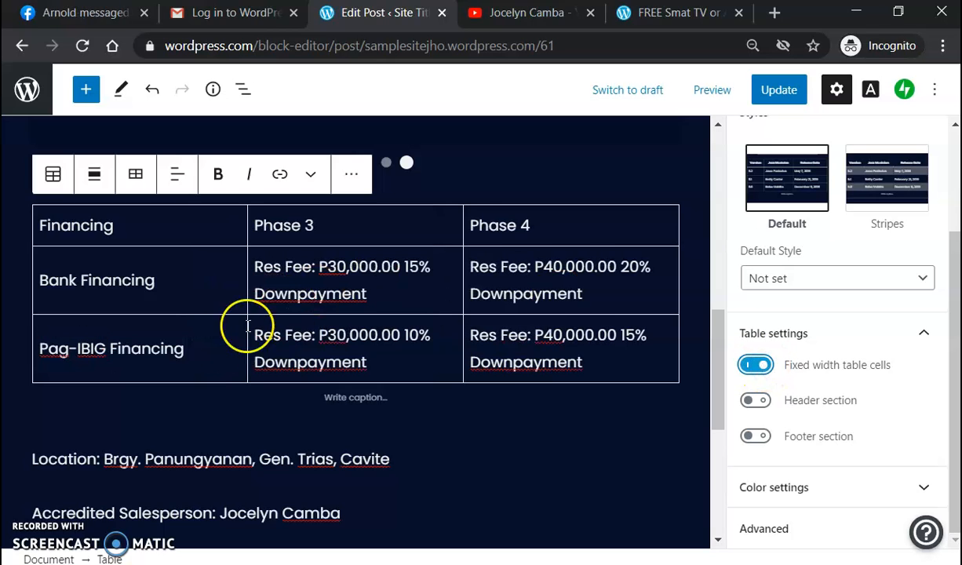
click(216, 346)
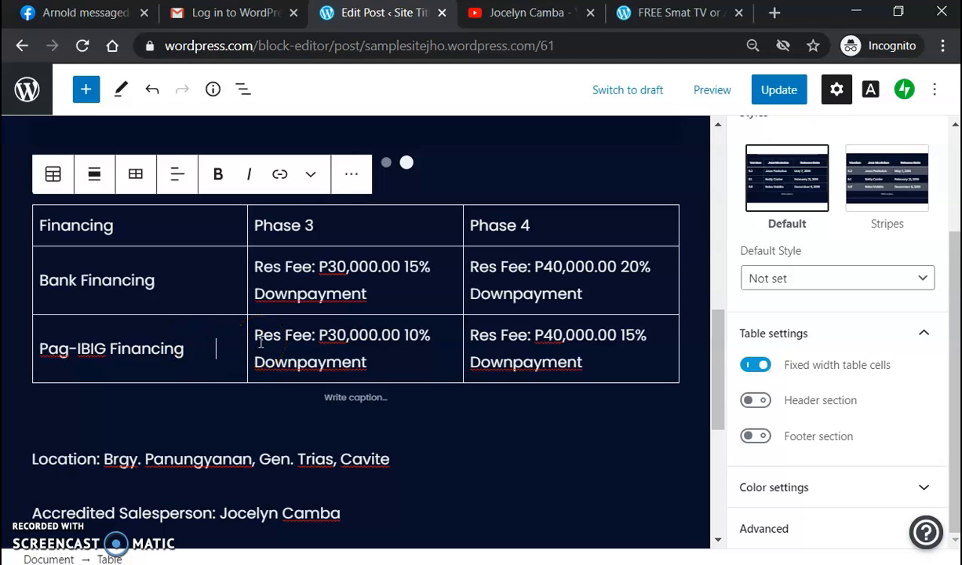
key(BackSpace)
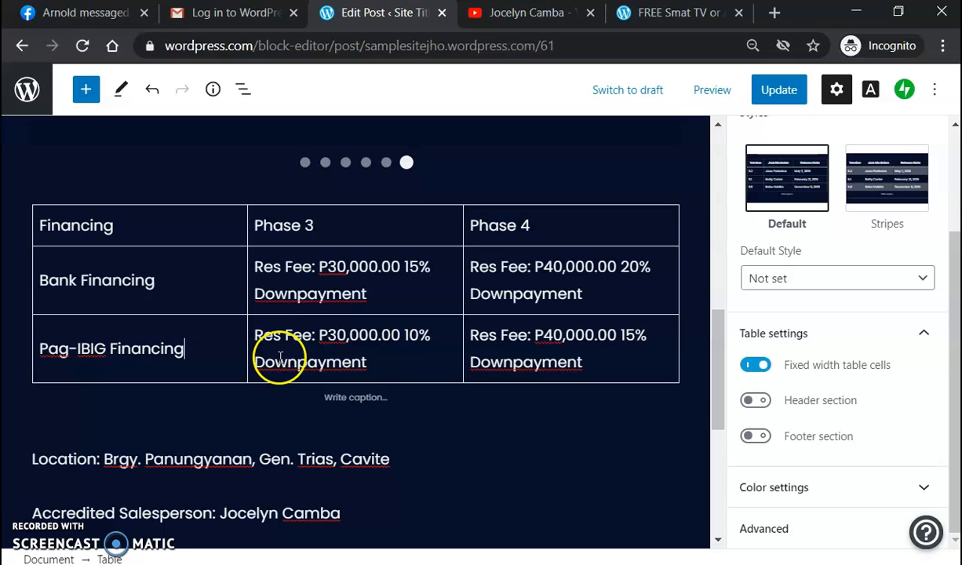
Step: Toggle the header row setting and set the Financing column to left alignment after briefly centering it
click(757, 401)
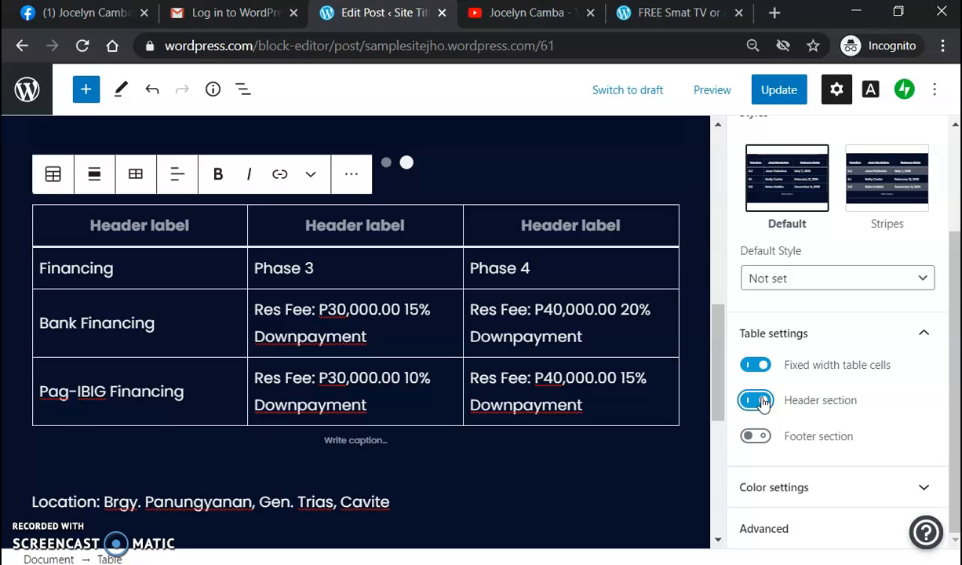
click(754, 401)
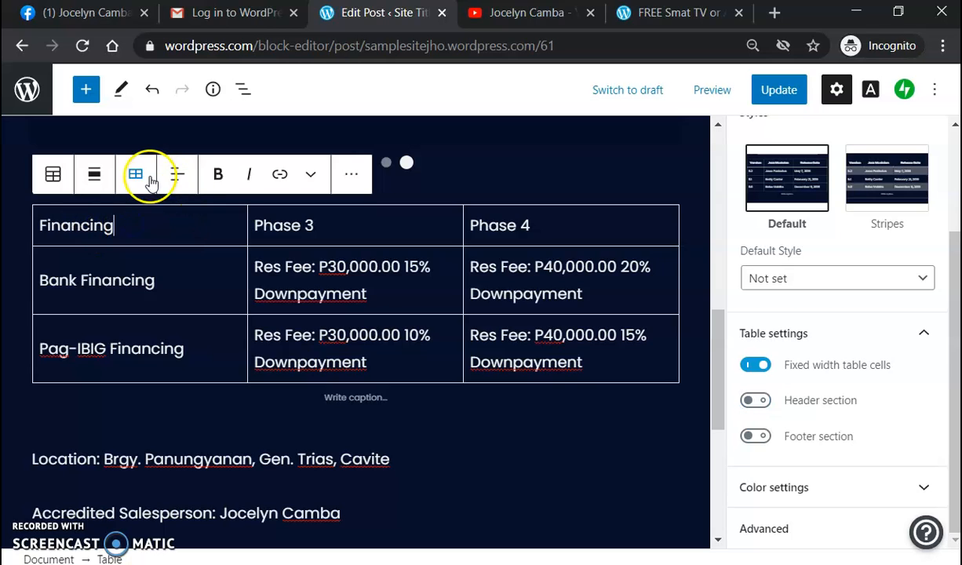
click(180, 176)
click(238, 267)
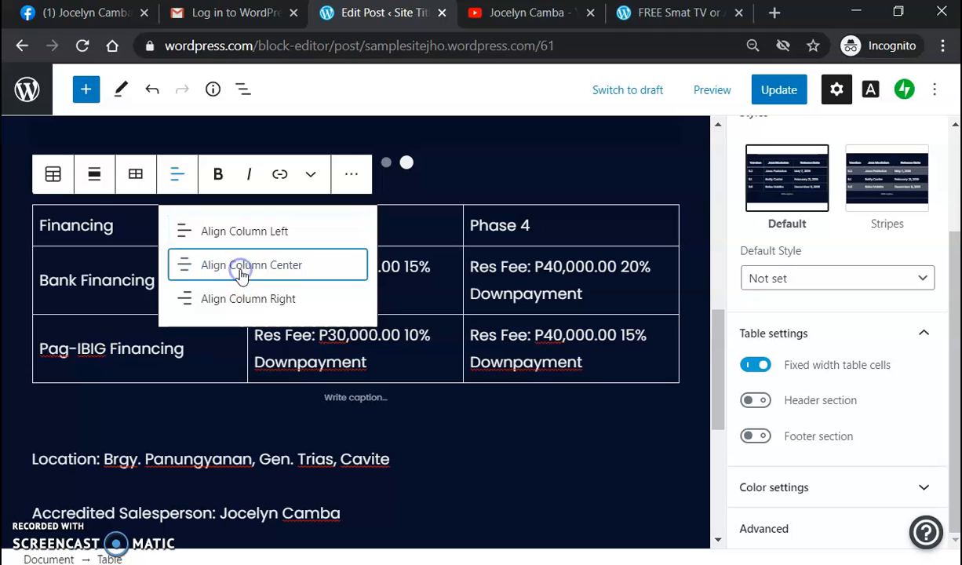
click(240, 269)
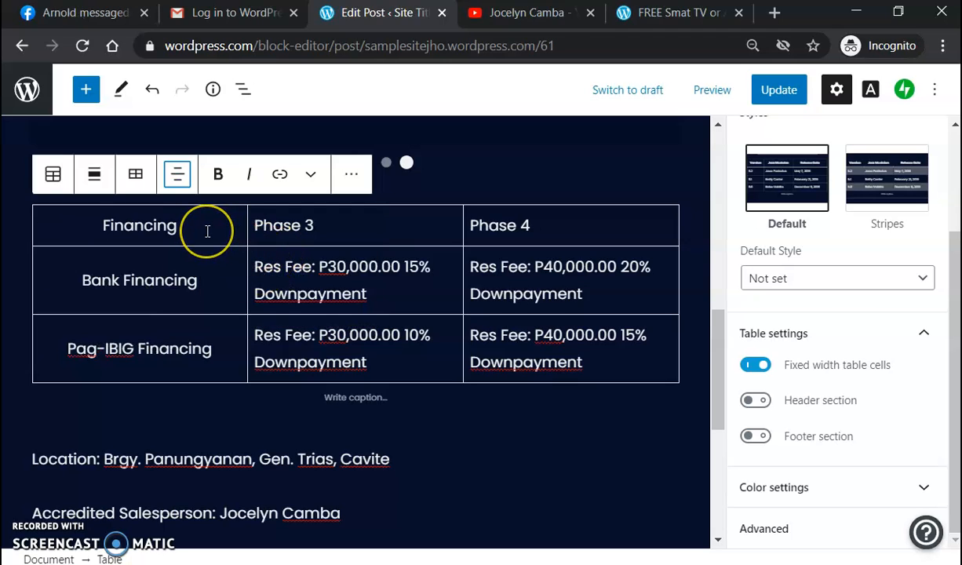
click(176, 177)
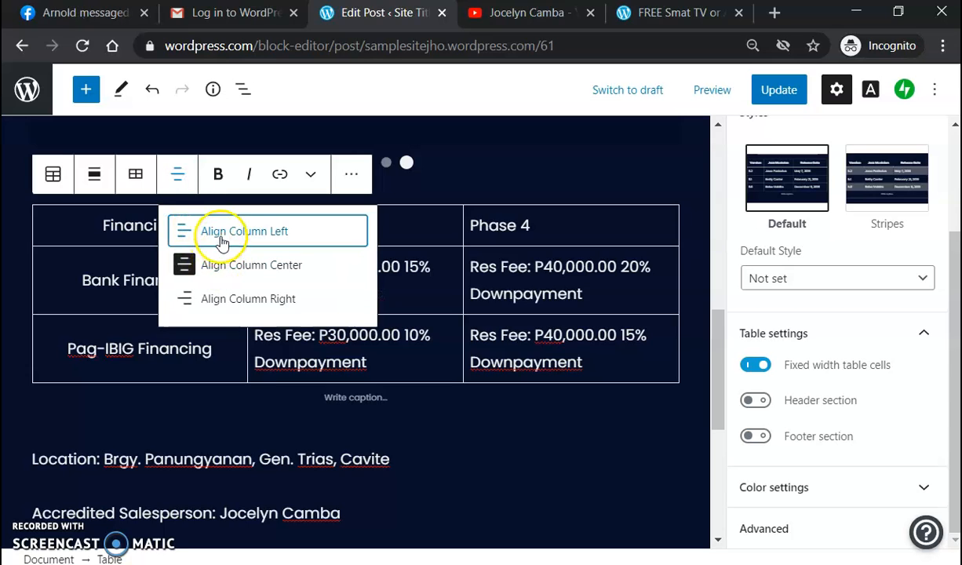
click(221, 234)
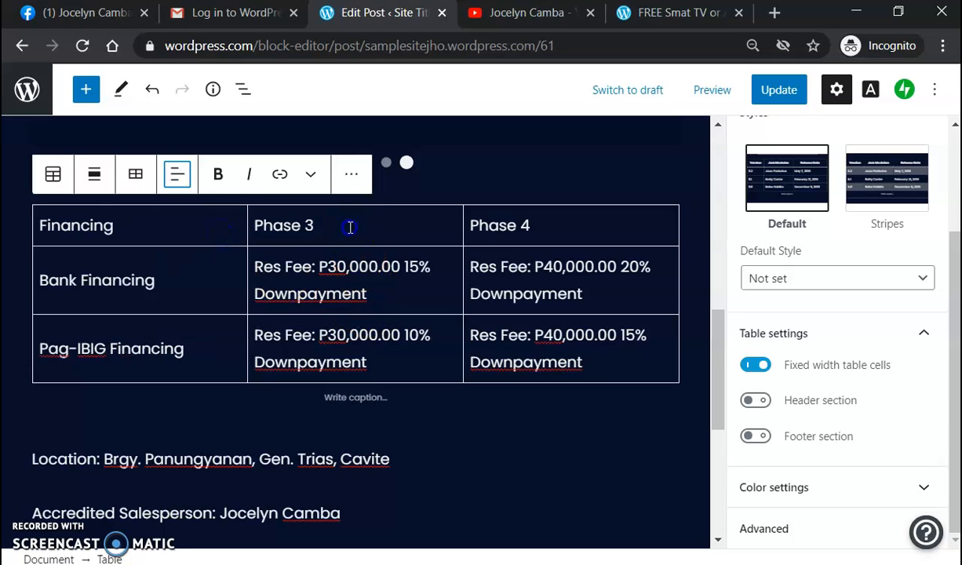
Step: Center the Phase 3 and Phase 4 columns of the financing table
click(178, 179)
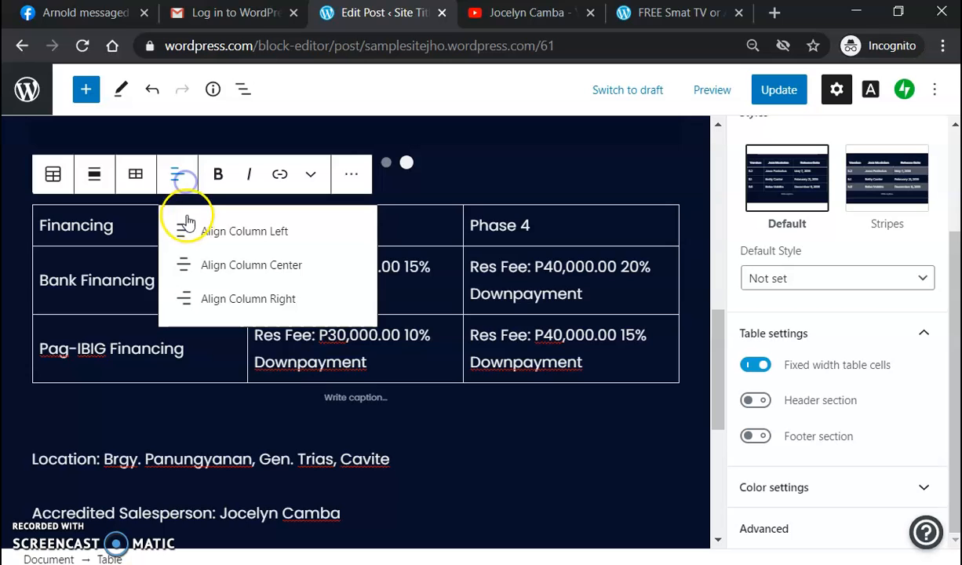
click(236, 266)
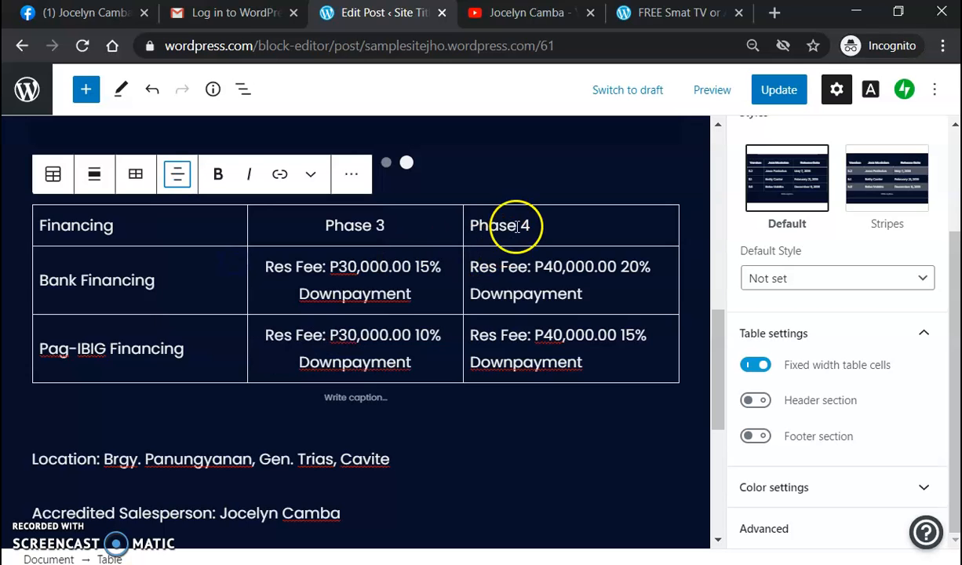
click(179, 174)
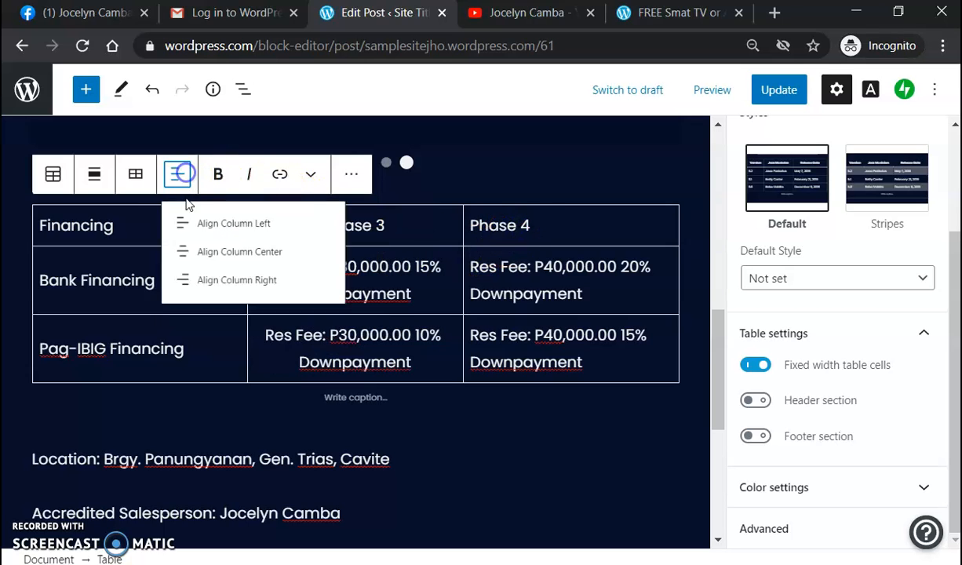
click(283, 269)
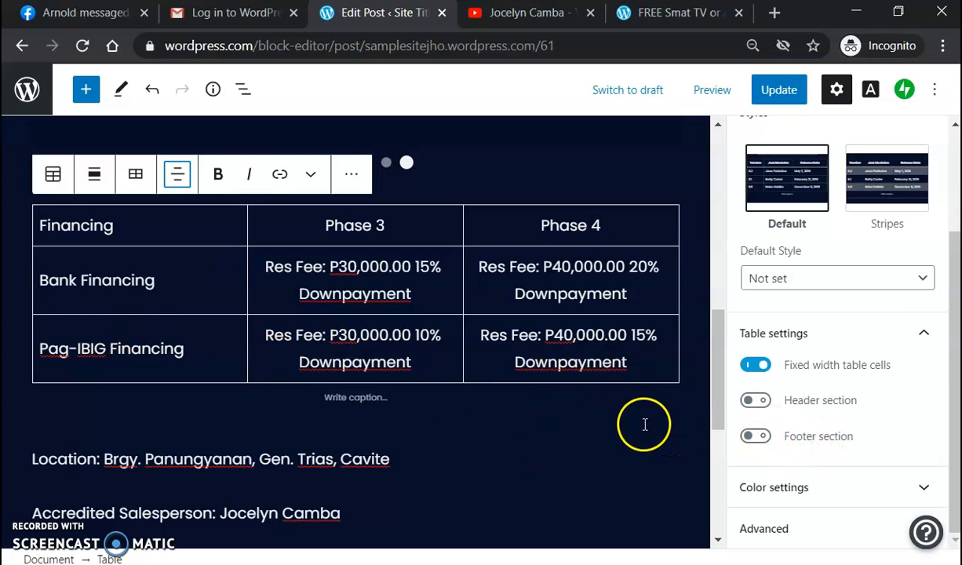
scroll(645, 425, down, 4)
scroll(623, 412, up, 5)
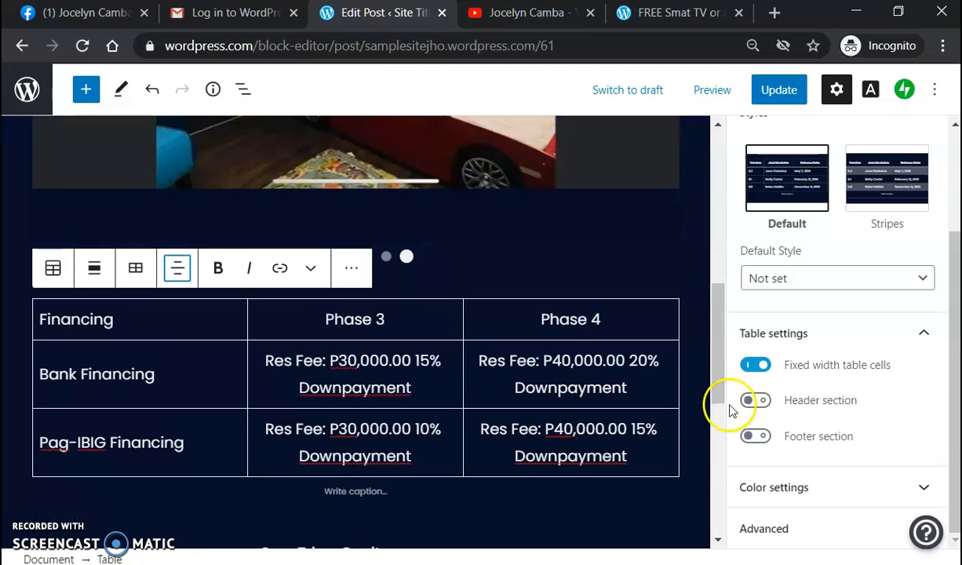
Step: Update the post and reload the live page to review the aligned financing table
click(771, 91)
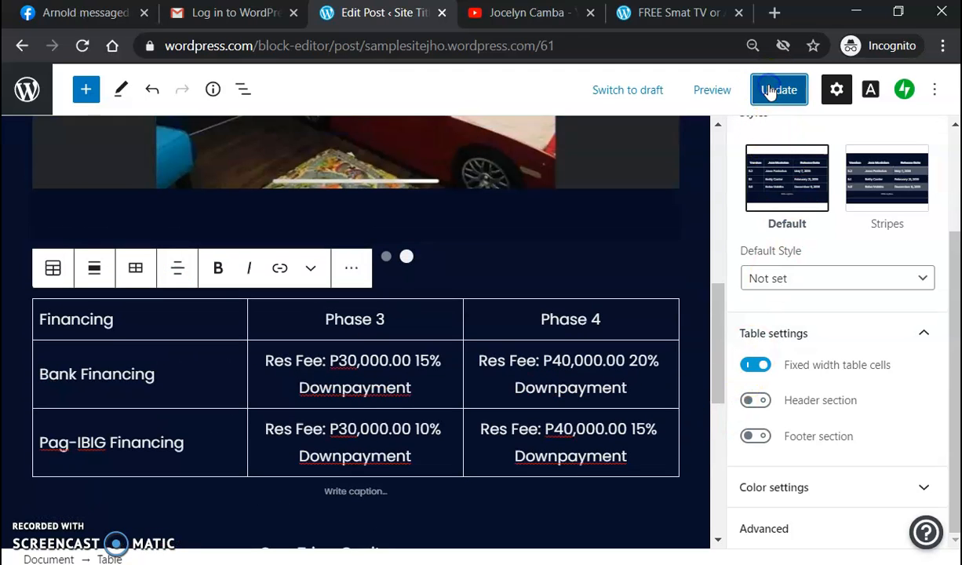
click(660, 24)
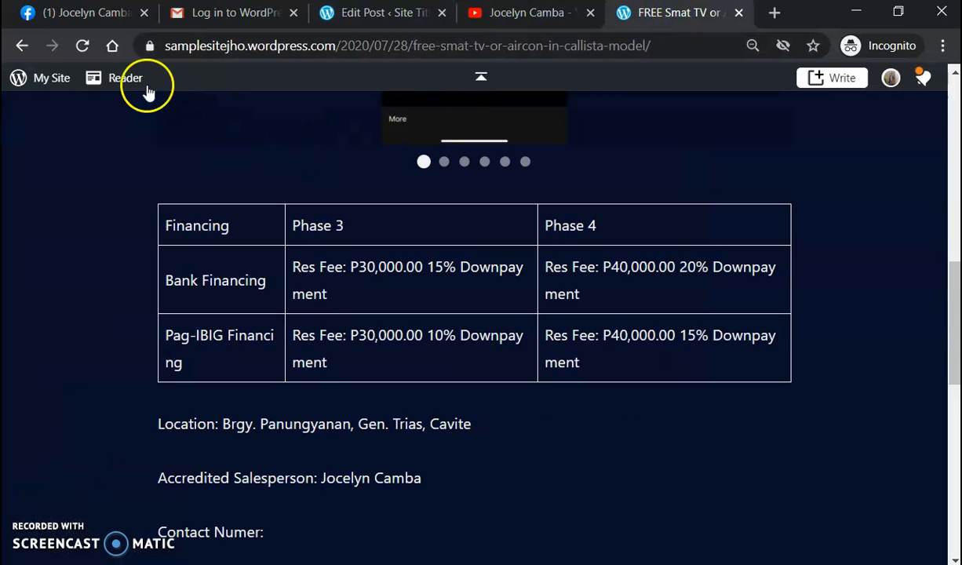
click(81, 44)
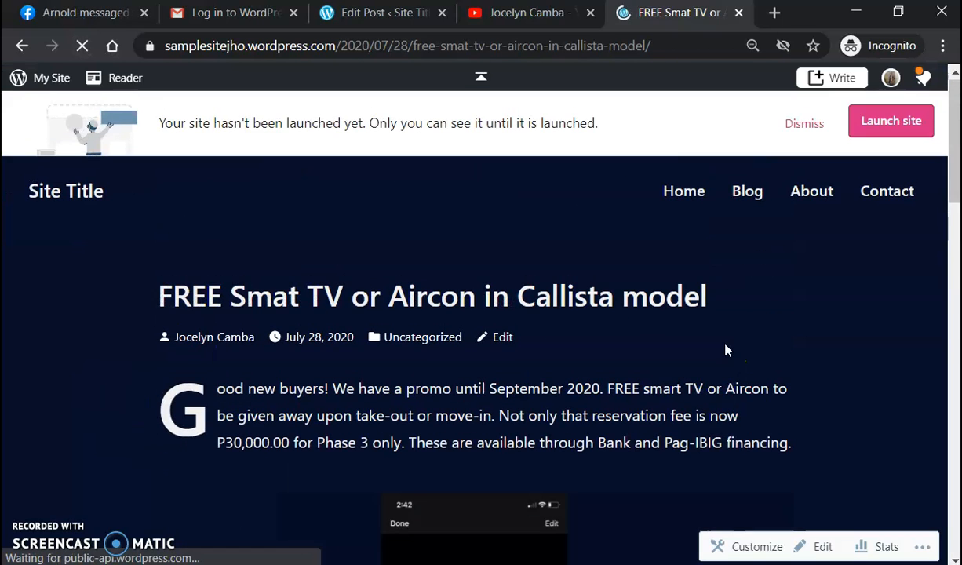
scroll(726, 344, down, 2)
scroll(726, 345, down, 5)
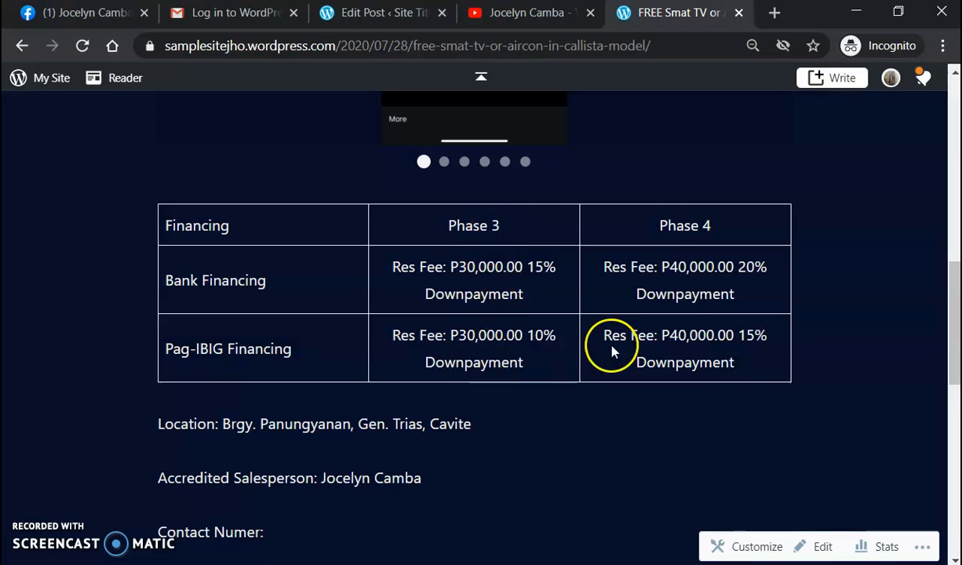
scroll(704, 400, down, 5)
scroll(715, 390, up, 2)
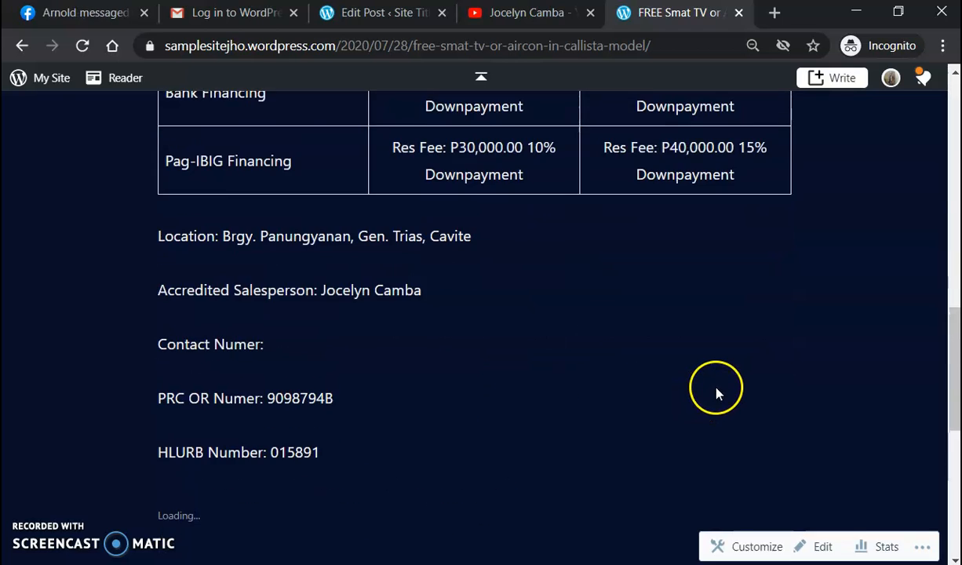
Step: Back in the editor, correct 'Smat' to 'Smart' in the post title
click(384, 18)
scroll(596, 322, up, 8)
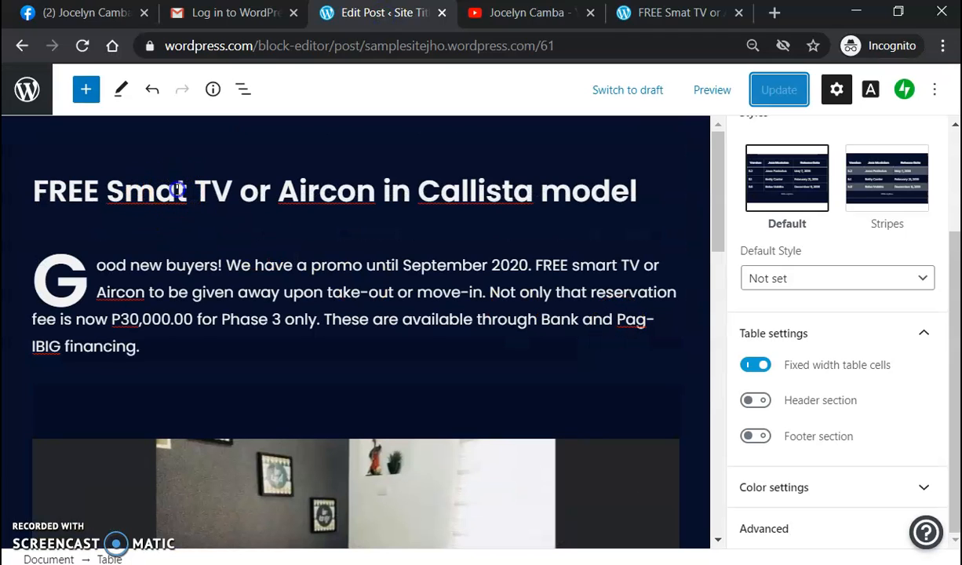
click(180, 195)
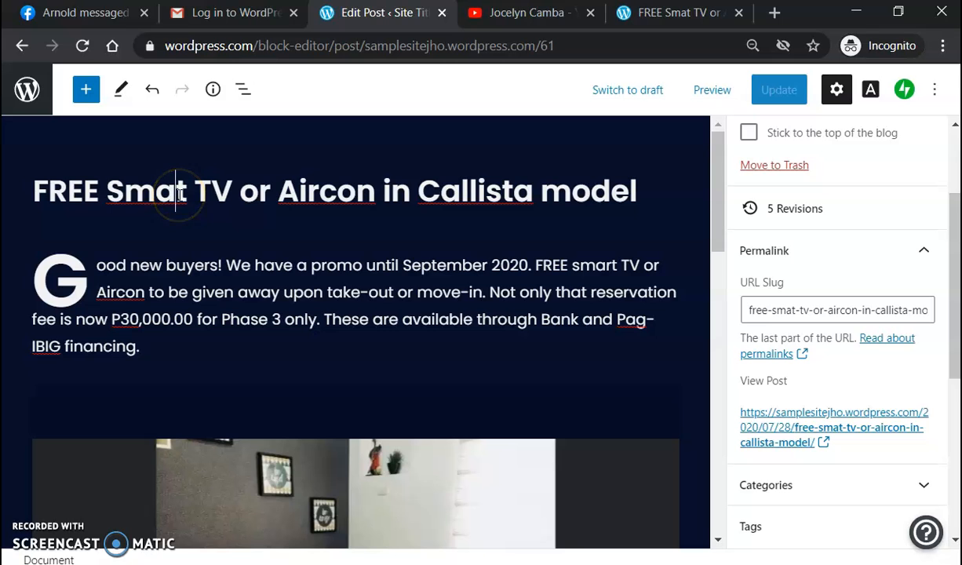
text(r)
scroll(471, 329, down, 8)
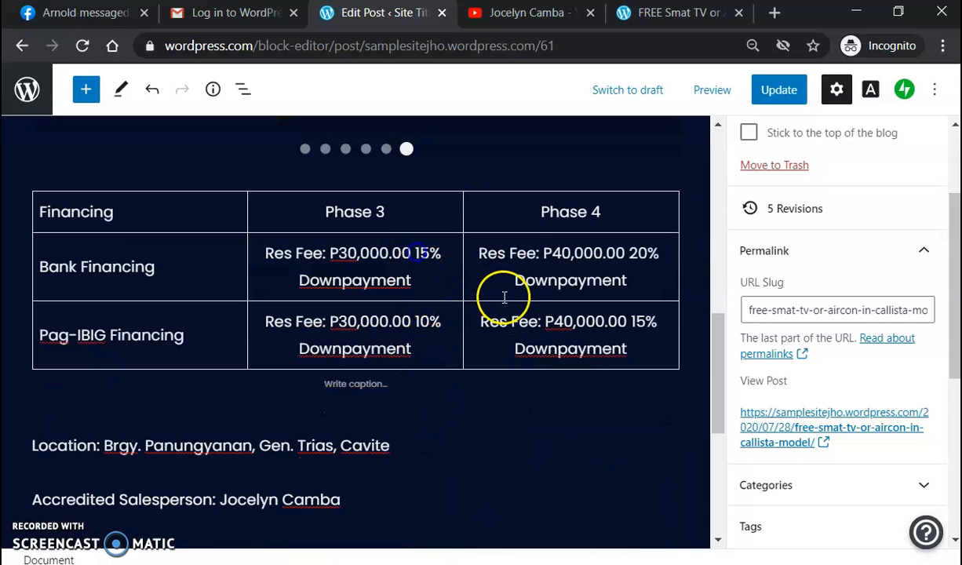
Step: Move the 15% and 10% Downpayment text onto new lines in the Phase 3 cells
click(419, 252)
drag(419, 252, 463, 267)
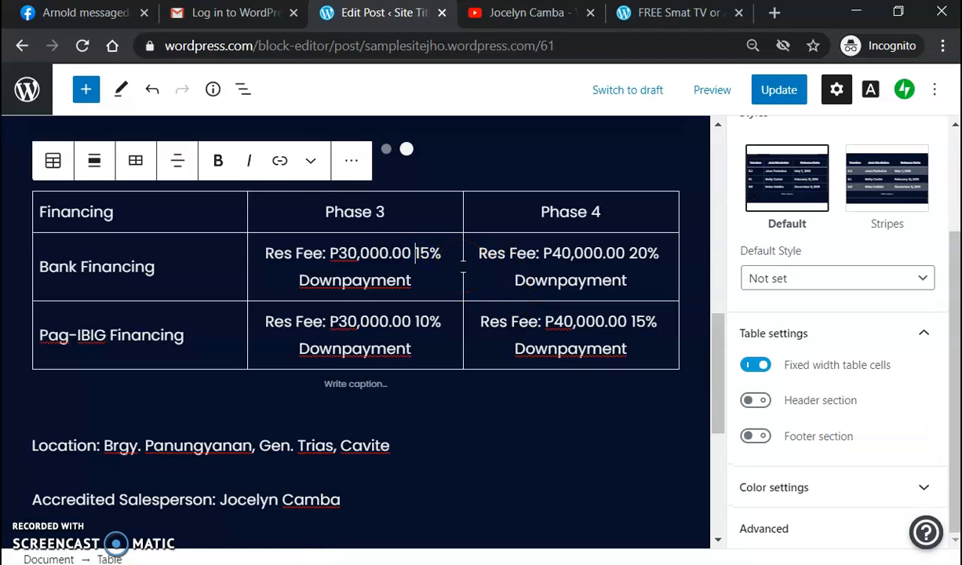
key(BackSpace)
key(shift+Return)
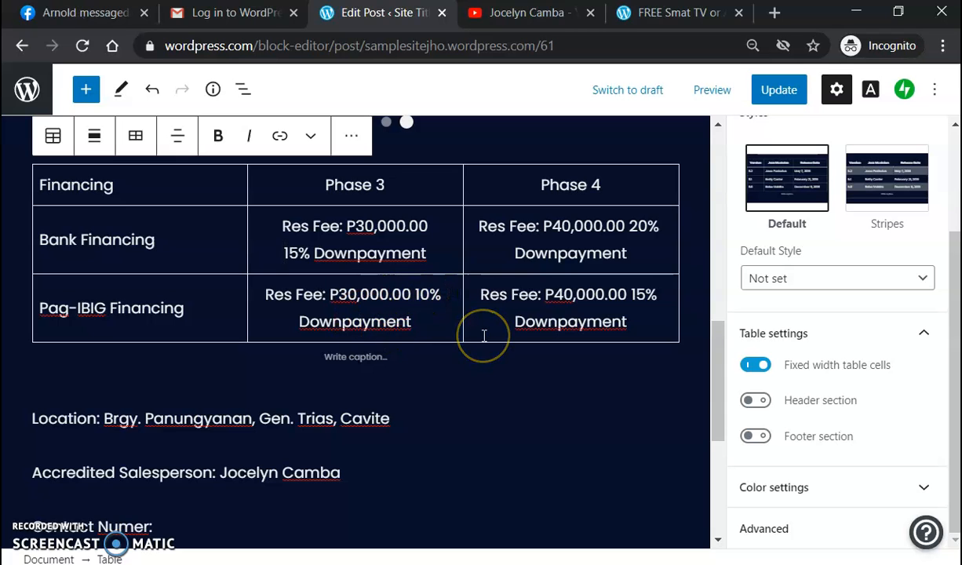
key(BackSpace)
key(shift+Return)
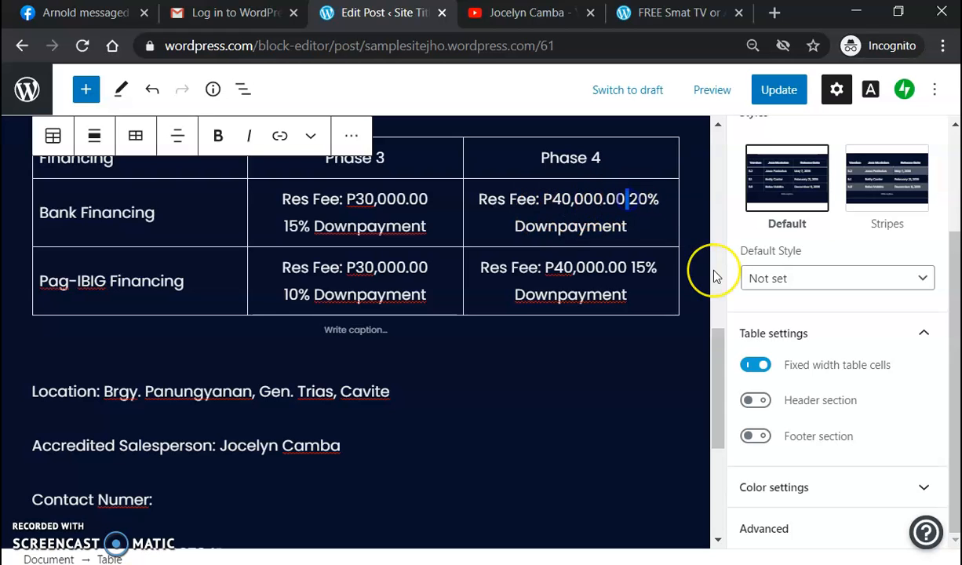
Step: Move the 20% and 15% Downpayment text onto new lines in the Phase 4 cells
key(BackSpace)
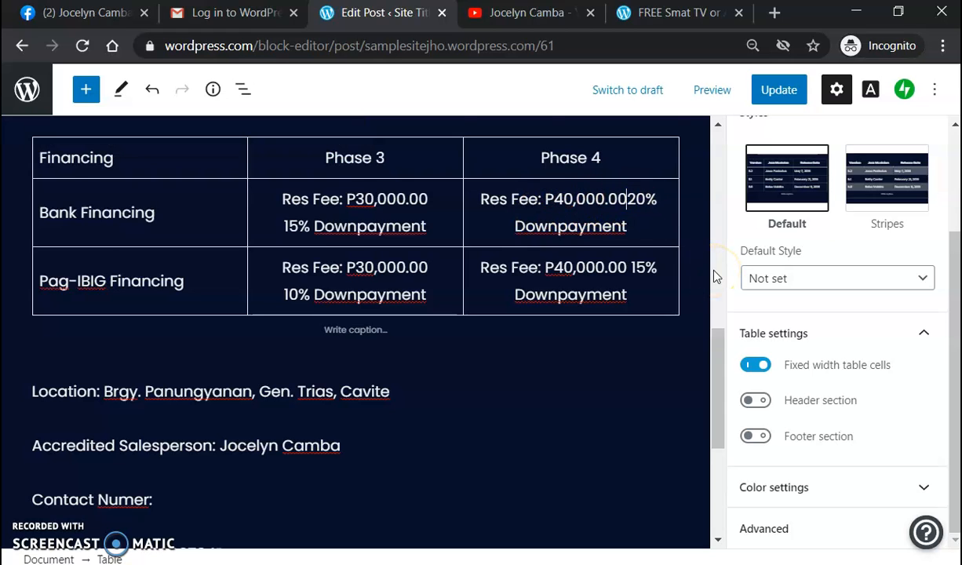
key(shift+Return)
click(632, 239)
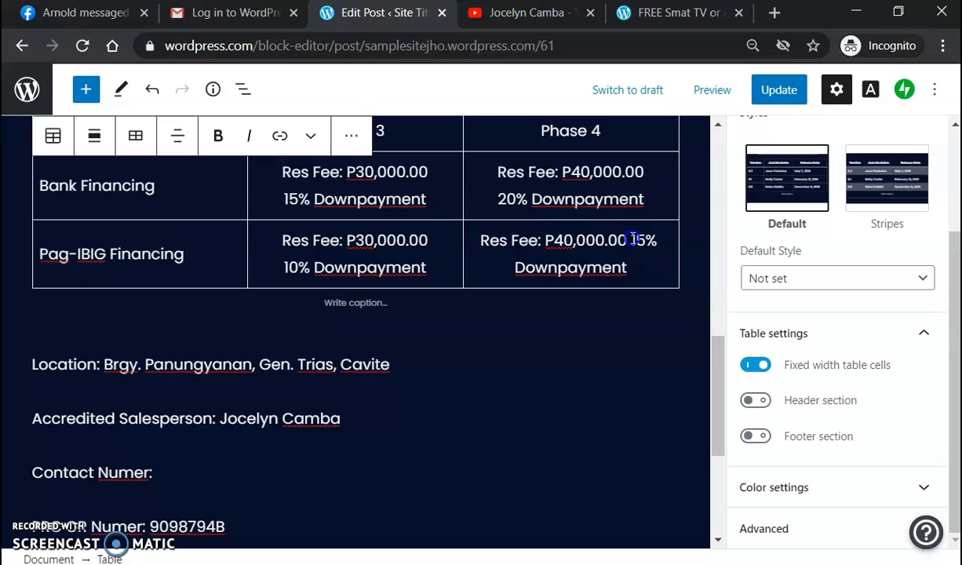
key(BackSpace)
key(shift+Return)
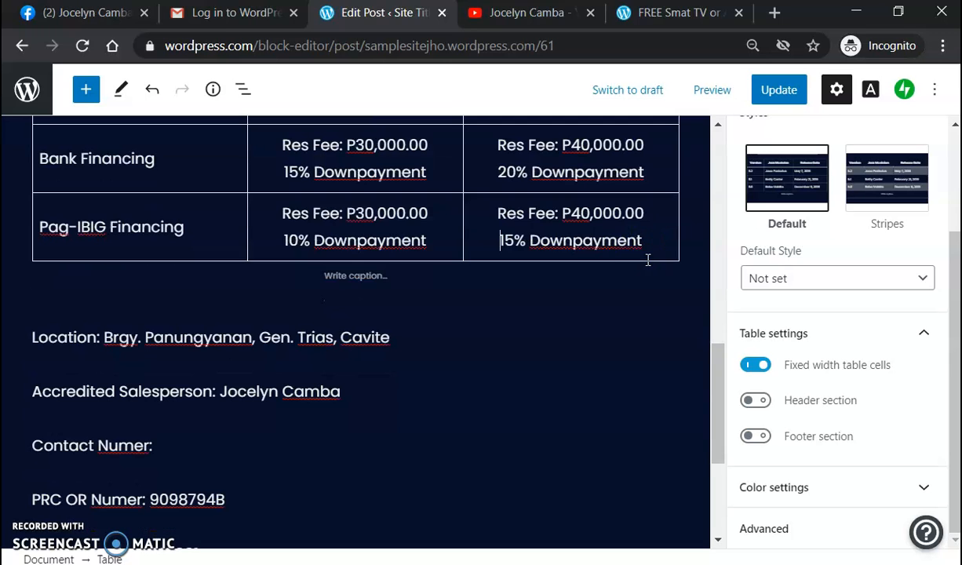
scroll(683, 236, up, 2)
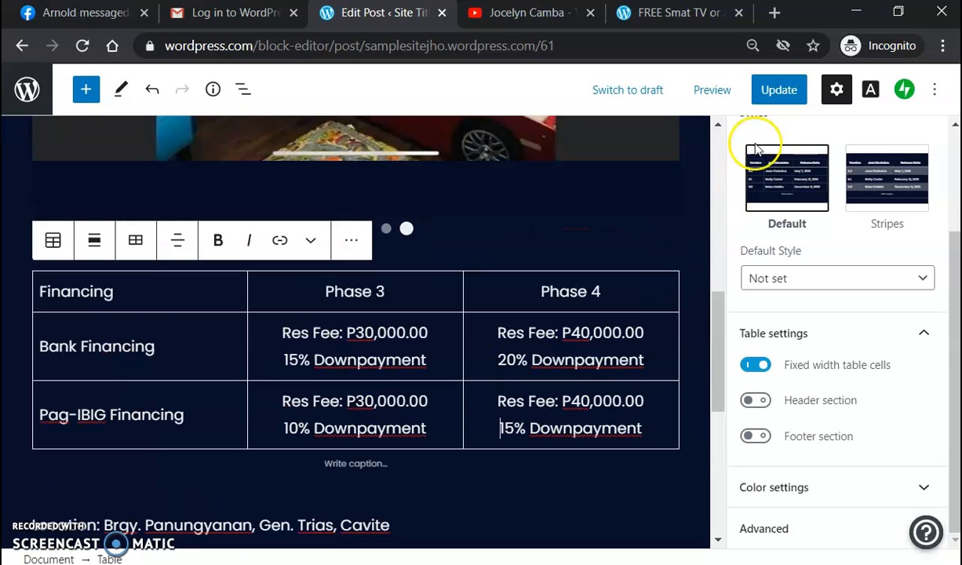
click(776, 91)
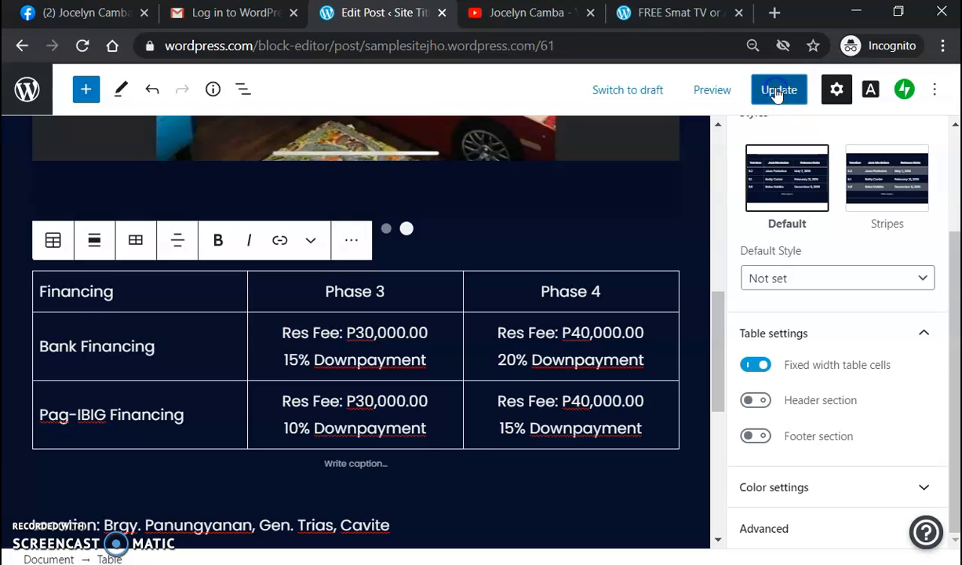
click(644, 13)
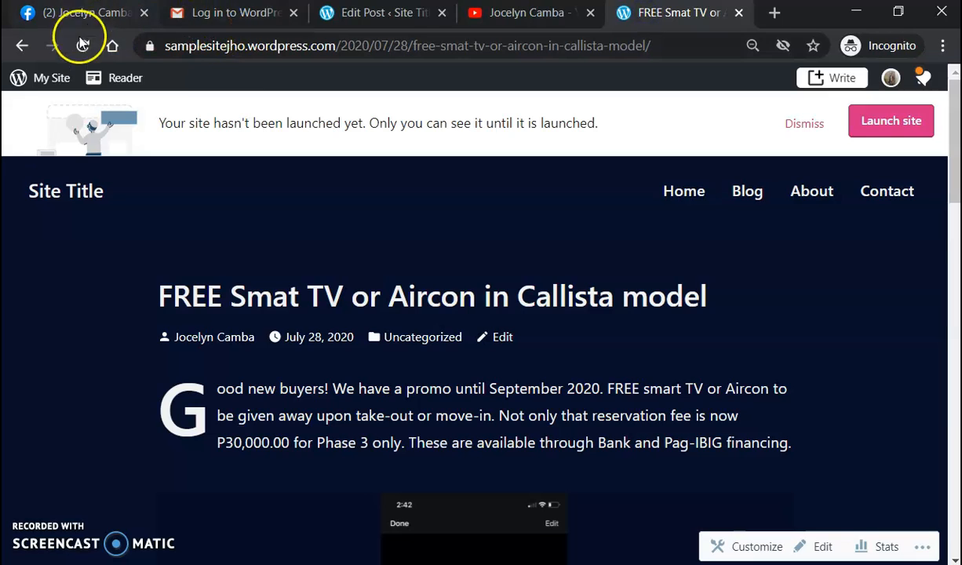
click(81, 44)
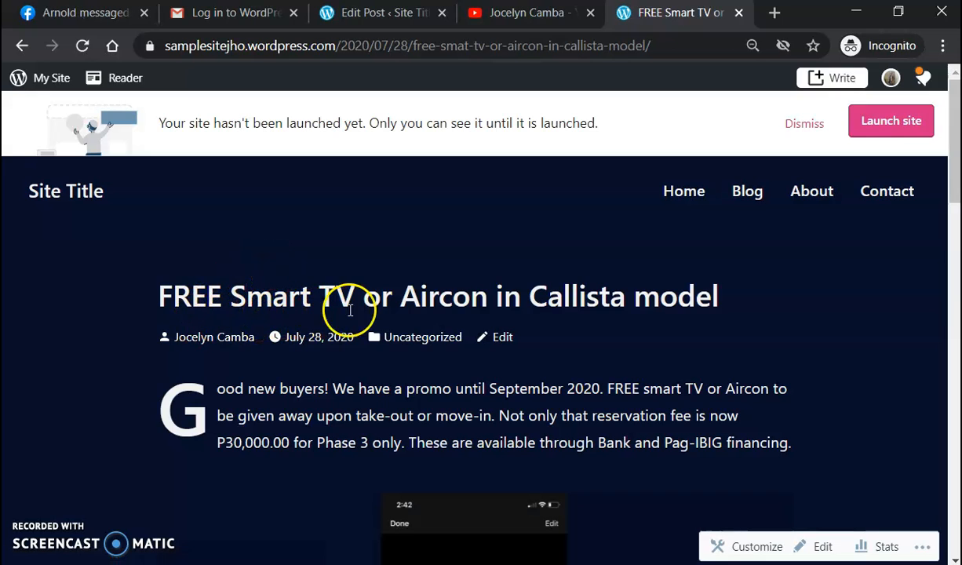
scroll(723, 339, down, 2)
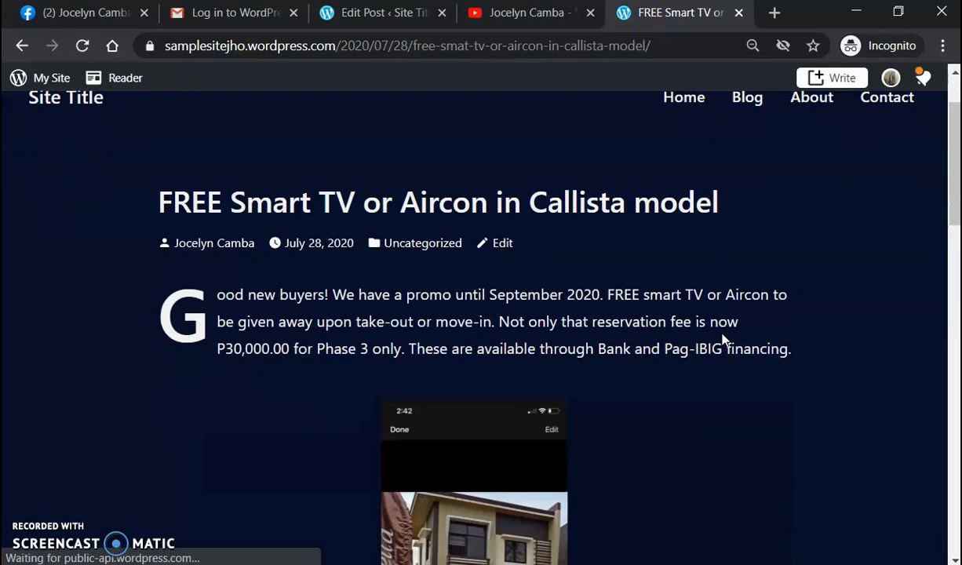
scroll(723, 340, down, 1)
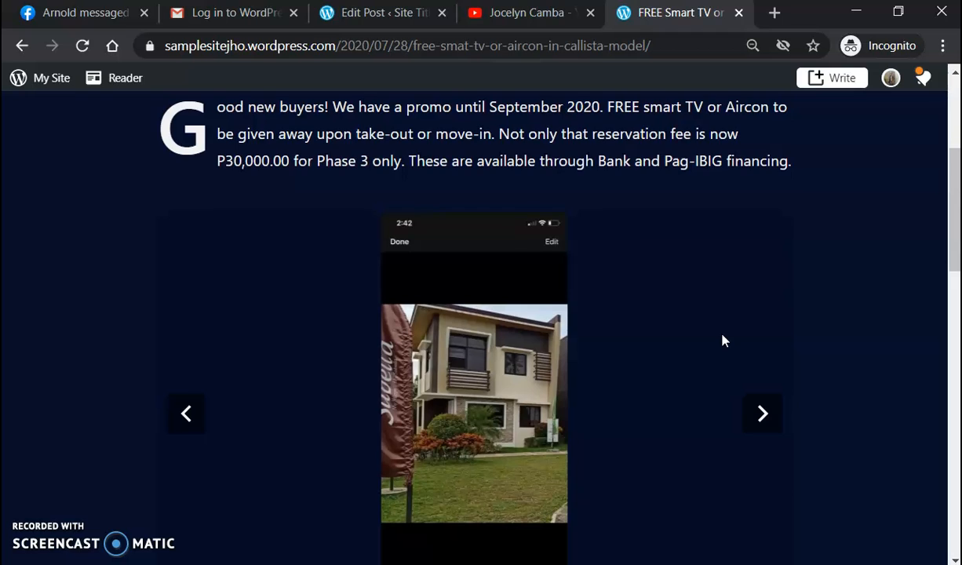
scroll(722, 339, down, 5)
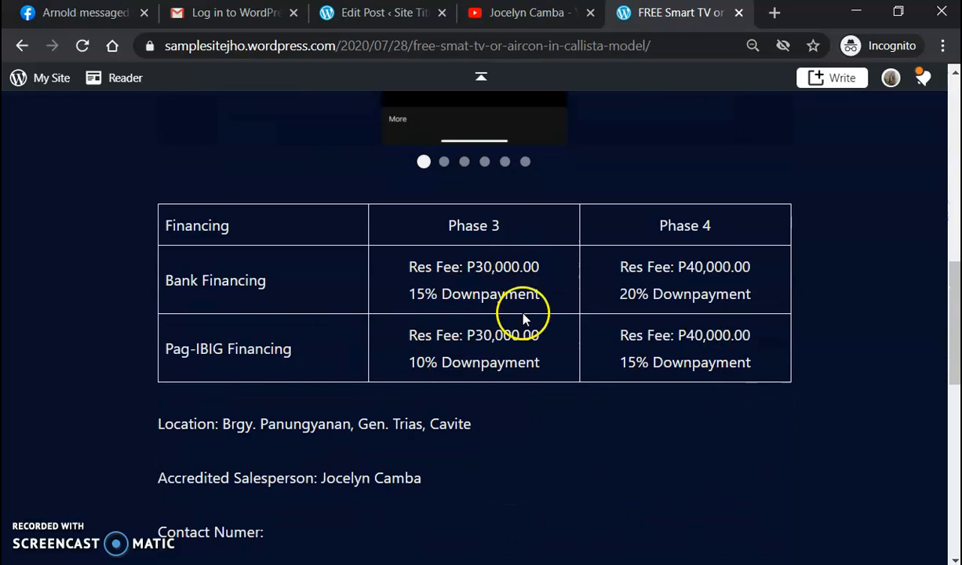
scroll(683, 337, up, 6)
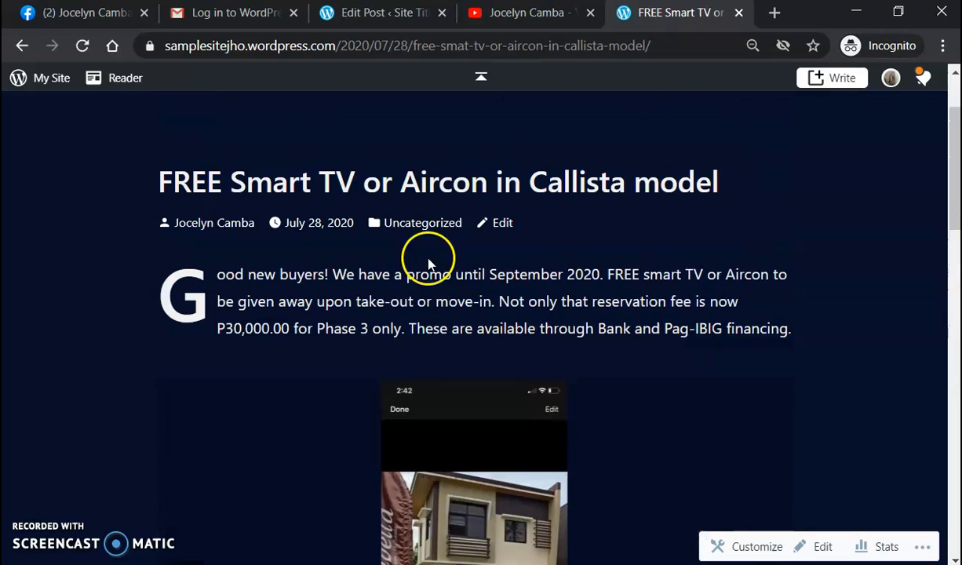
scroll(429, 263, up, 1)
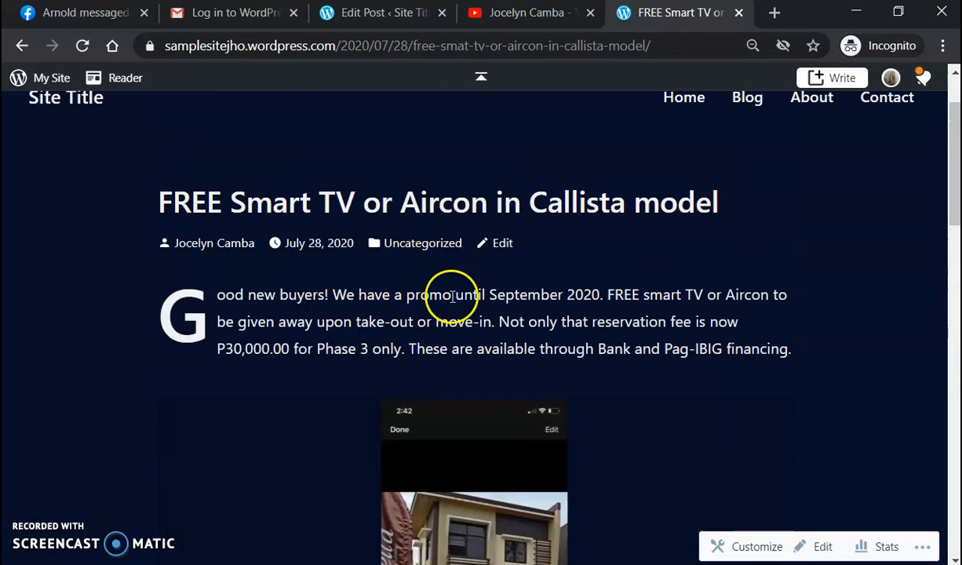
scroll(429, 200, up, 1)
Step: Set the opening drop-cap paragraph's font size to Normal (18) after briefly trying Small
click(372, 22)
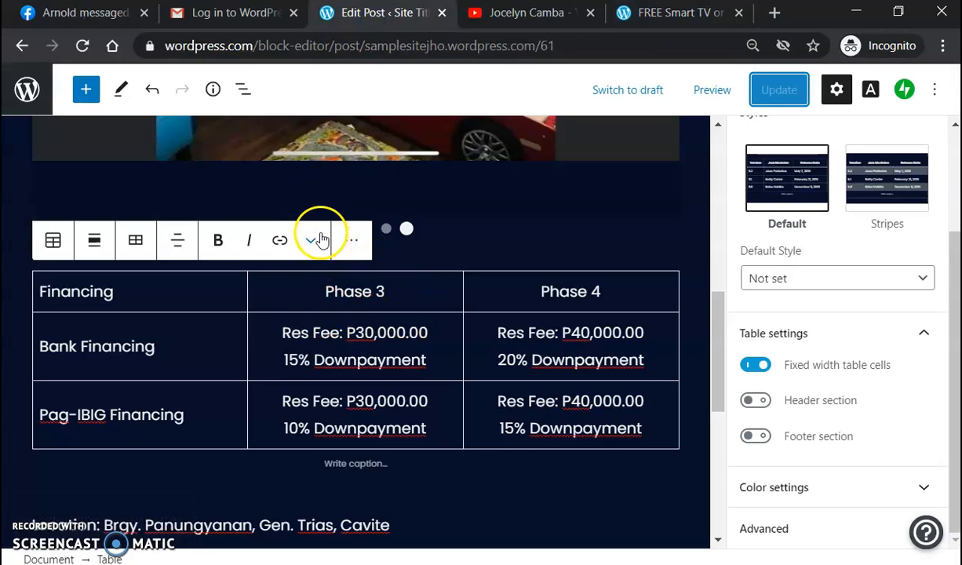
scroll(644, 242, up, 5)
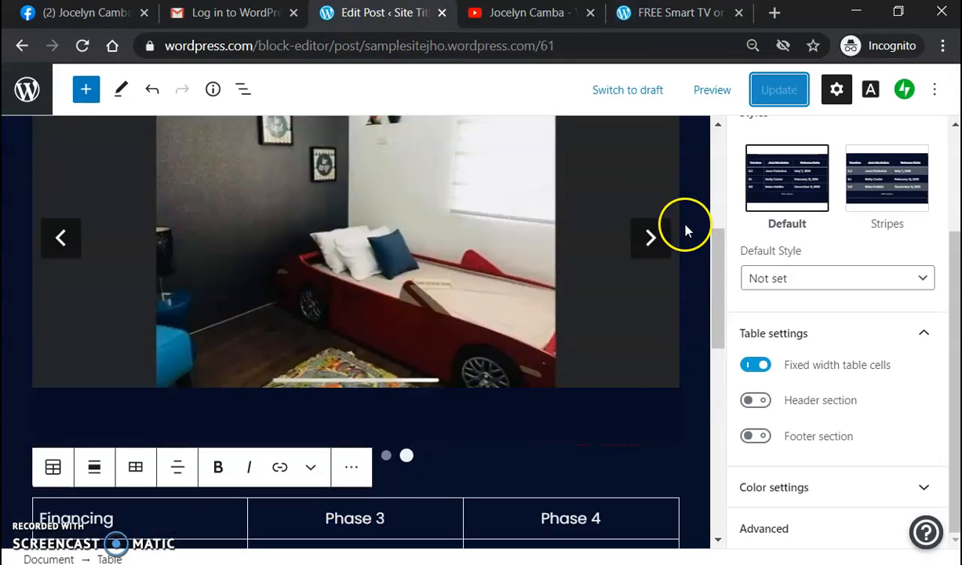
click(223, 180)
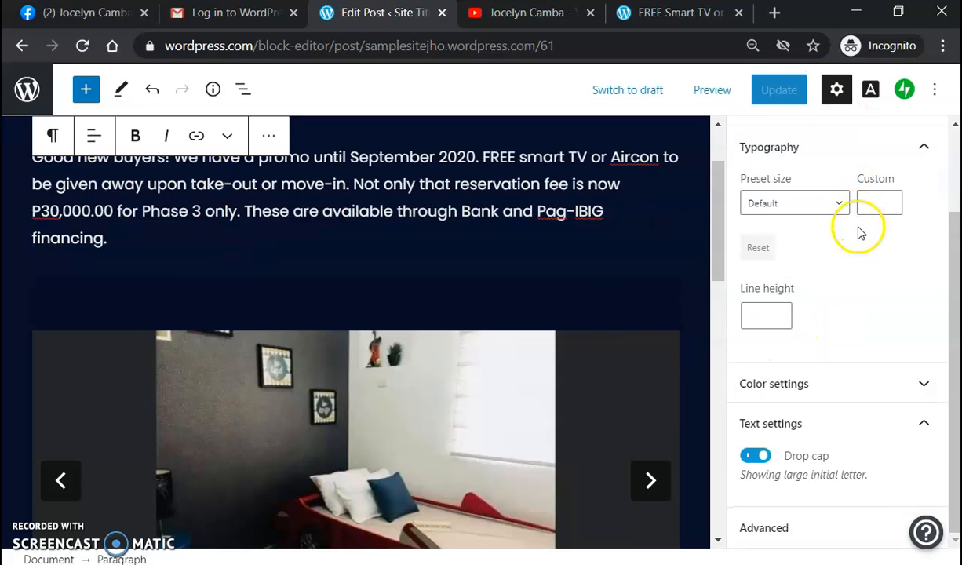
scroll(878, 305, up, 2)
scroll(827, 406, down, 2)
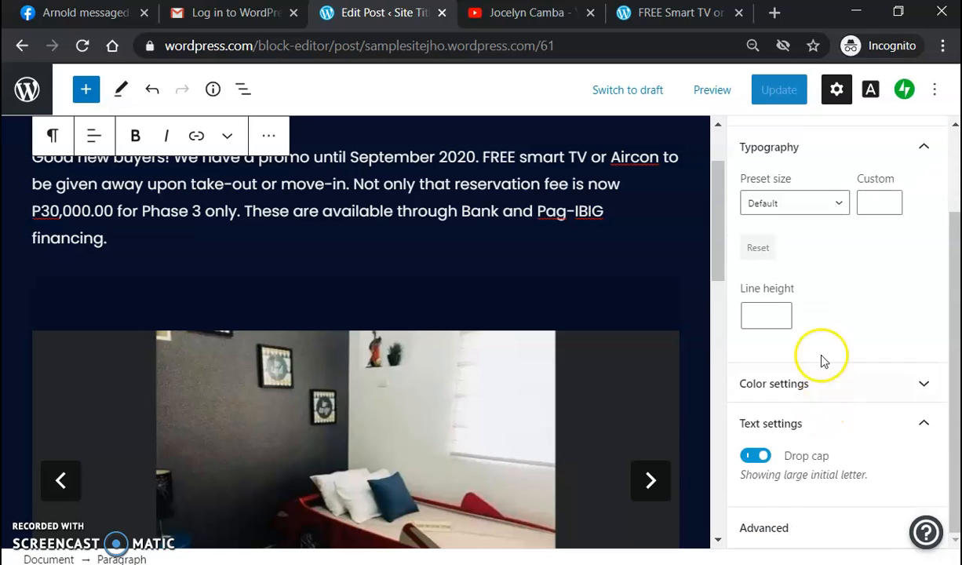
click(838, 206)
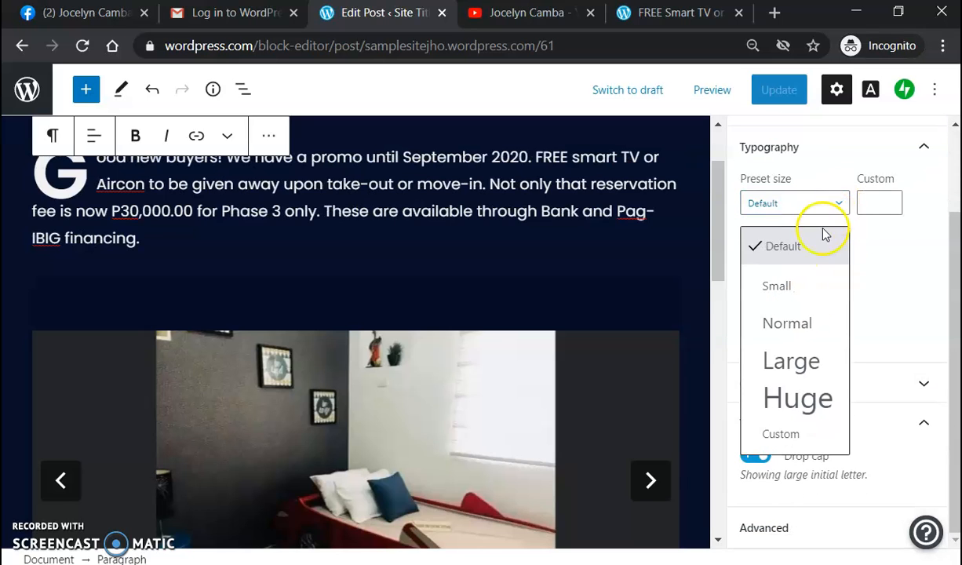
click(789, 289)
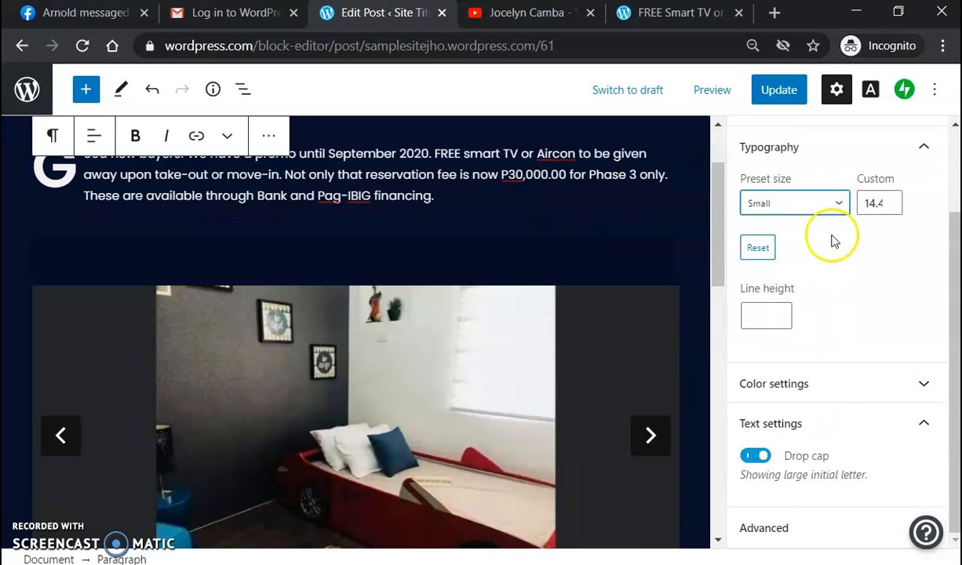
click(834, 206)
click(800, 322)
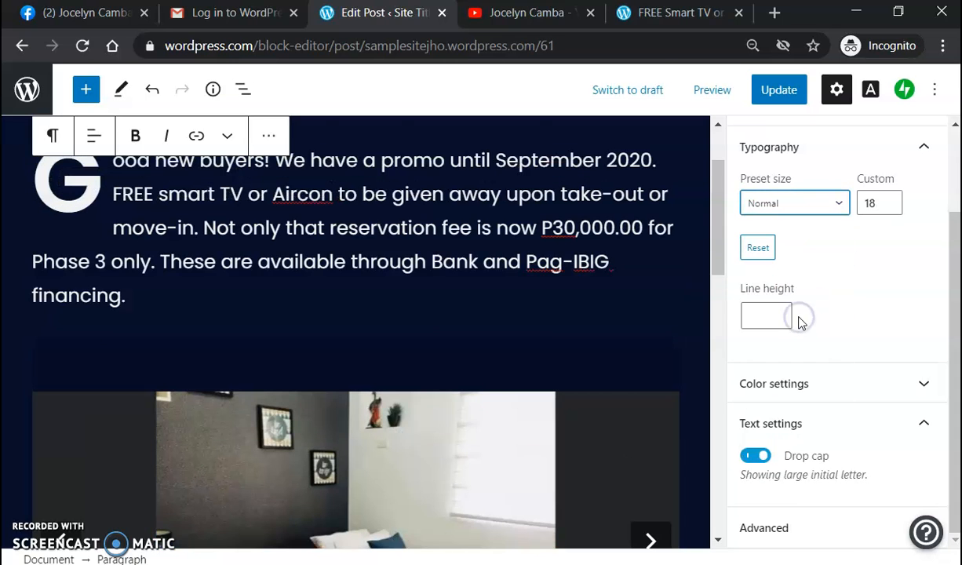
scroll(549, 292, up, 2)
click(540, 310)
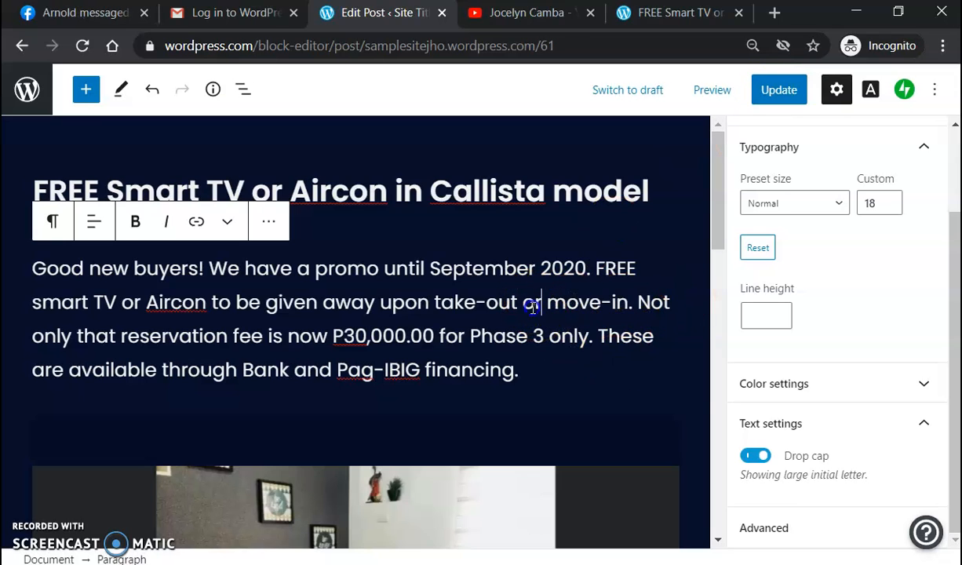
Step: Update the post and reload the live page twice to confirm the drop-cap paragraph
click(778, 89)
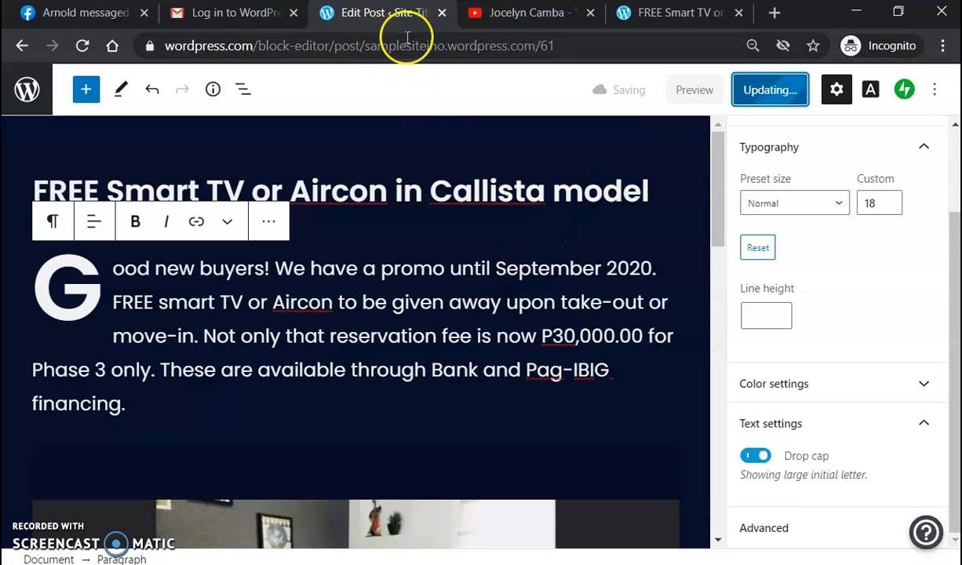
click(647, 17)
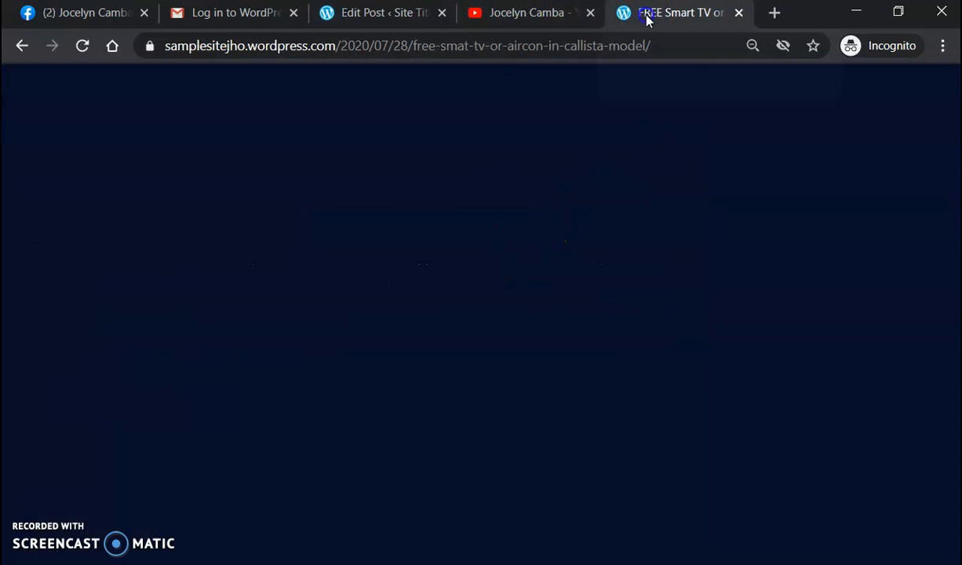
click(82, 45)
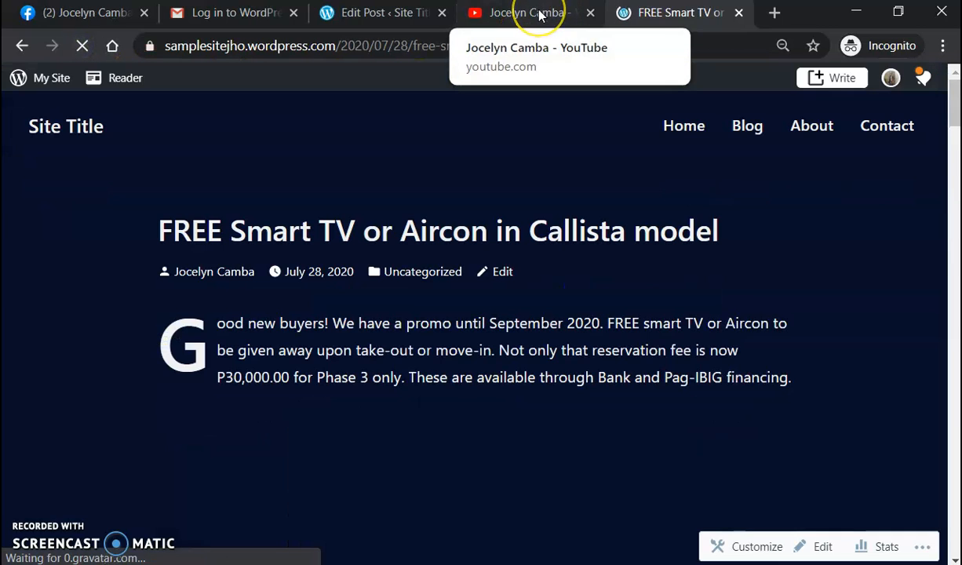
scroll(555, 258, down, 1)
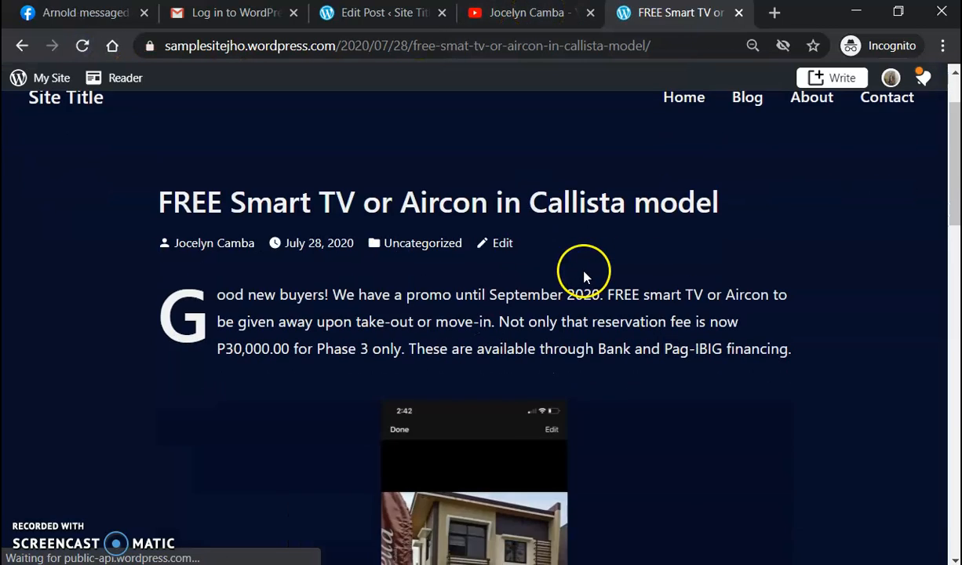
click(368, 14)
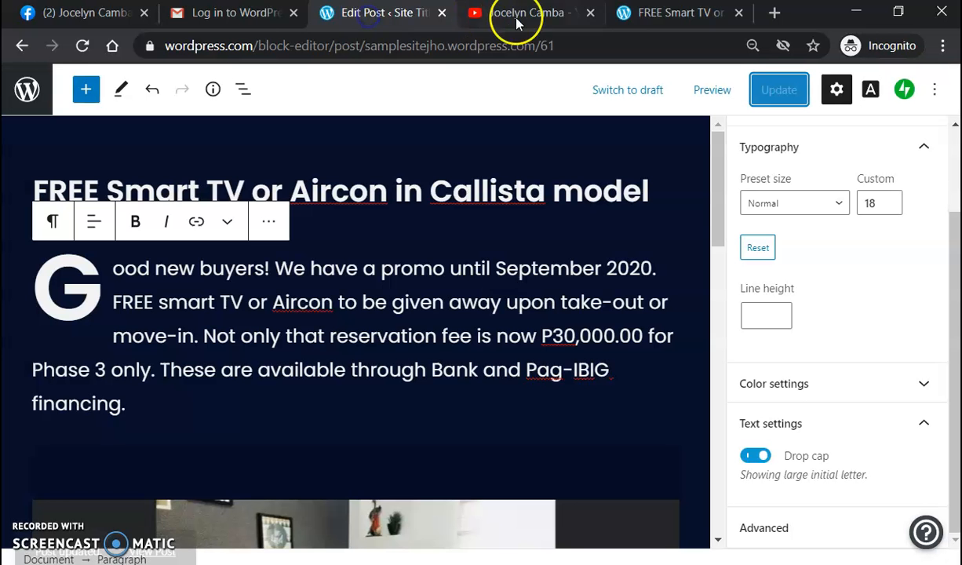
click(664, 13)
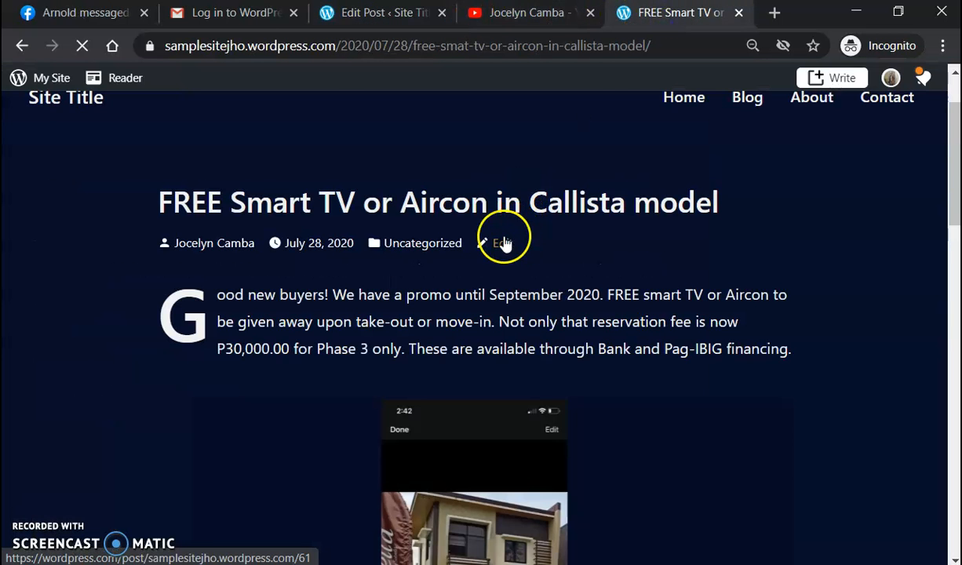
scroll(636, 302, down, 1)
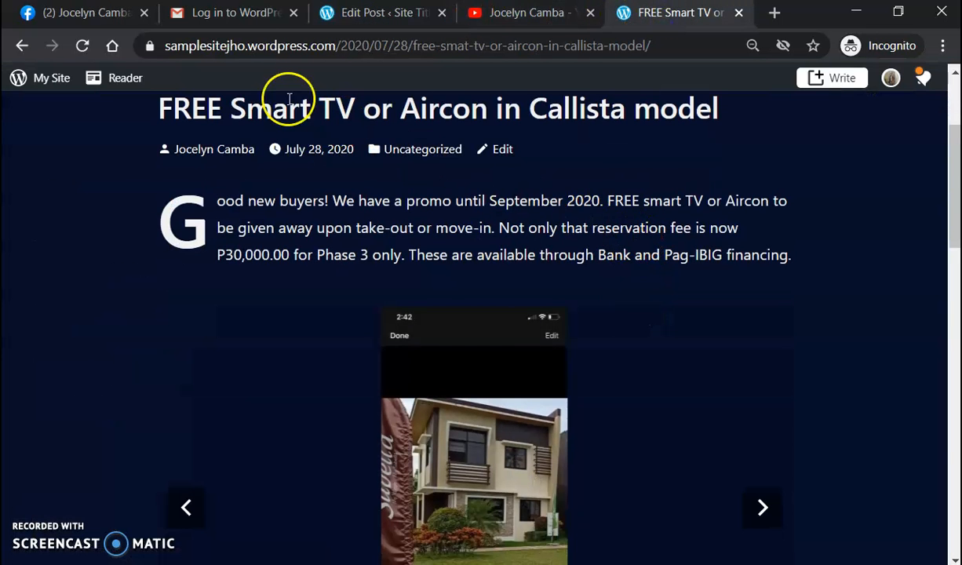
click(84, 46)
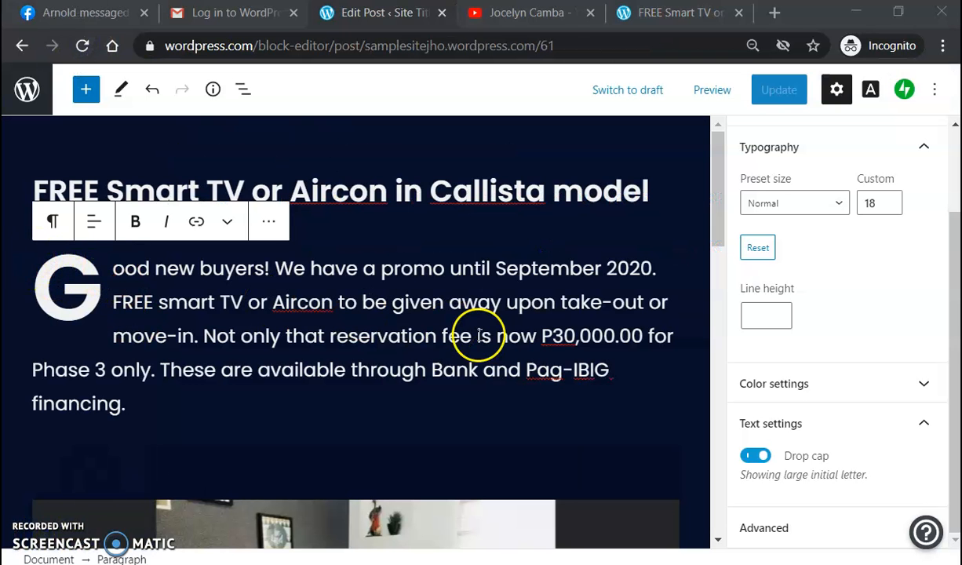
click(544, 346)
click(30, 270)
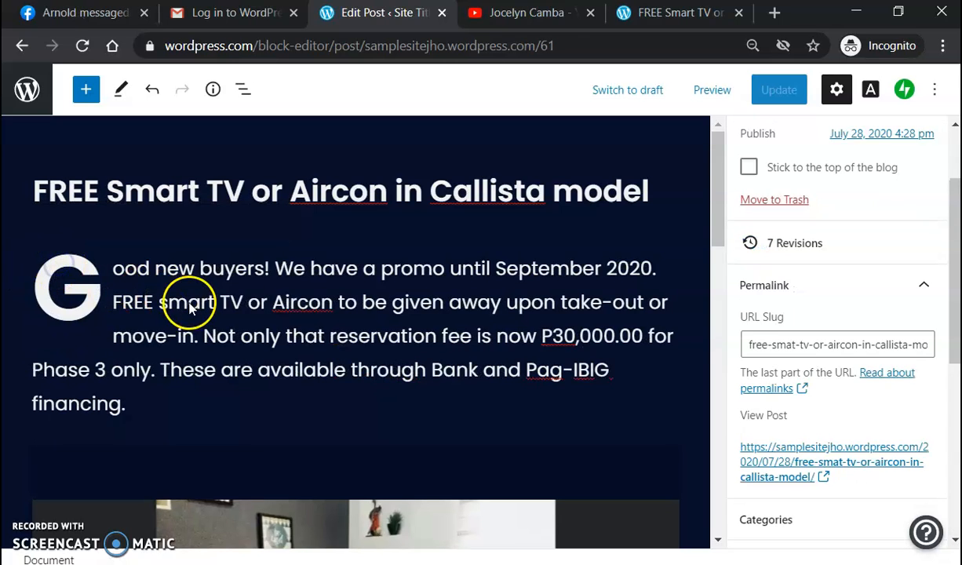
click(259, 305)
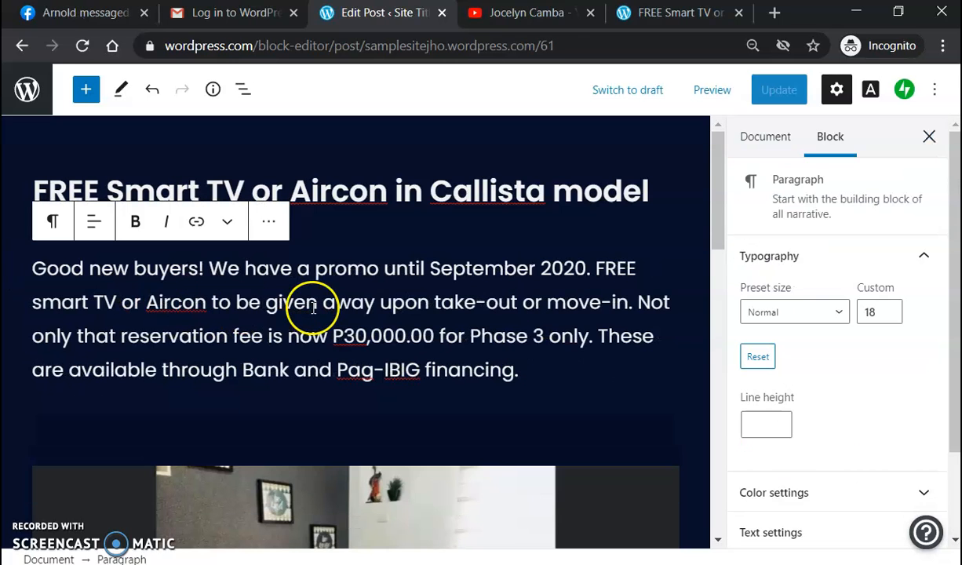
drag(33, 267, 548, 370)
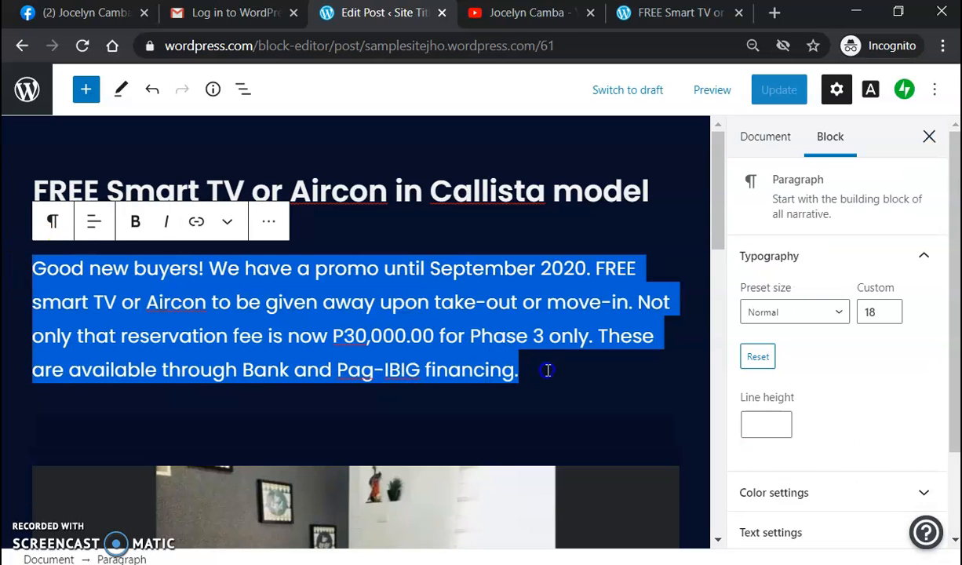
click(93, 221)
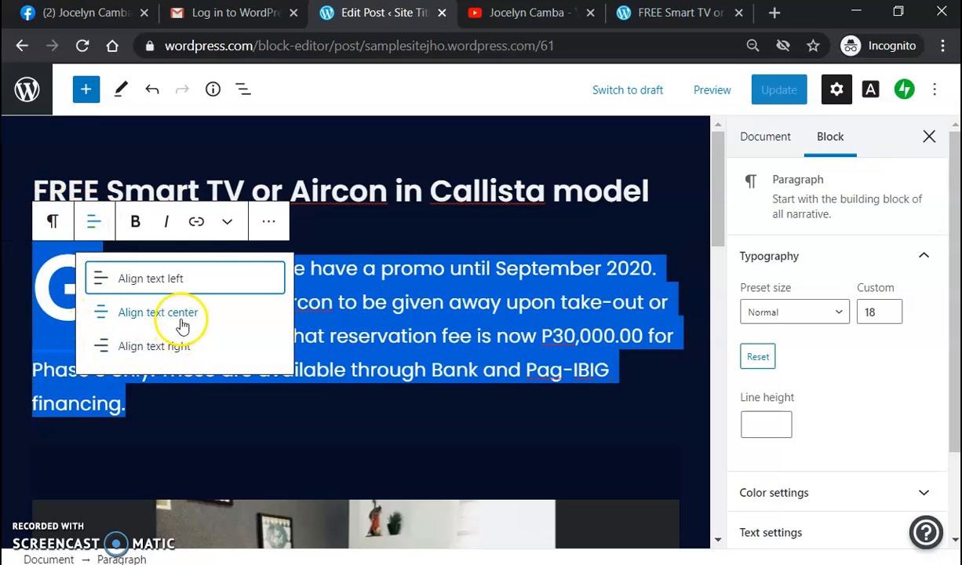
click(269, 225)
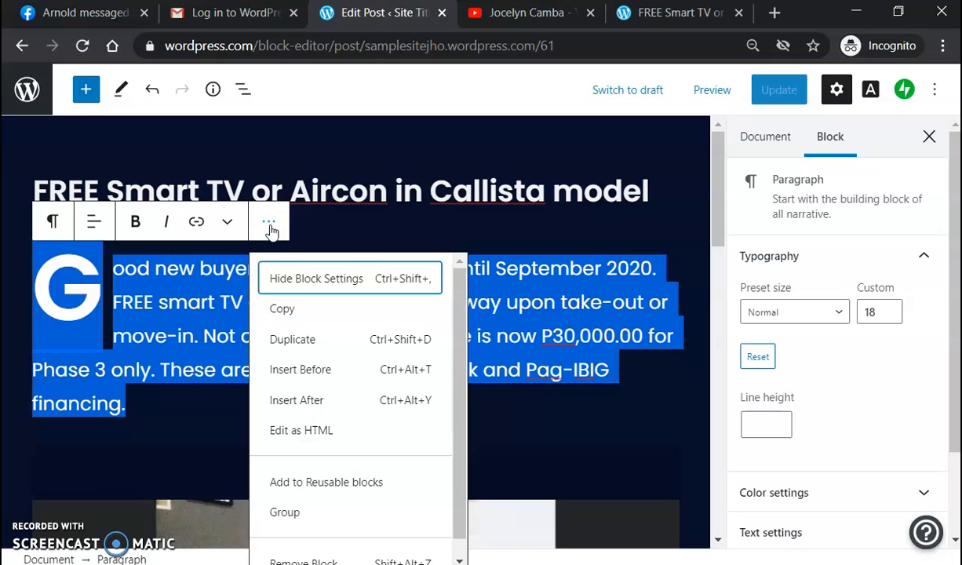
click(577, 421)
click(628, 14)
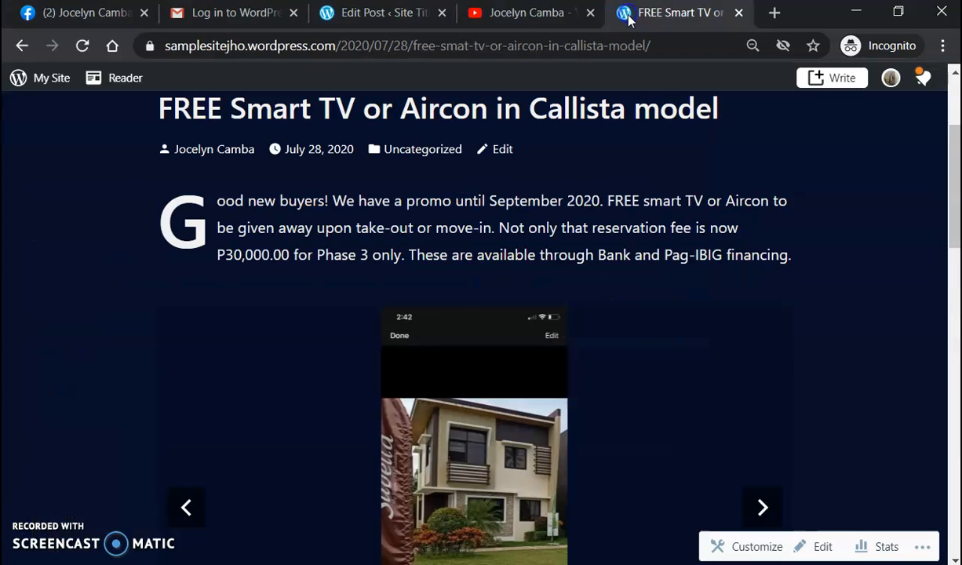
scroll(585, 264, up, 2)
scroll(587, 265, down, 2)
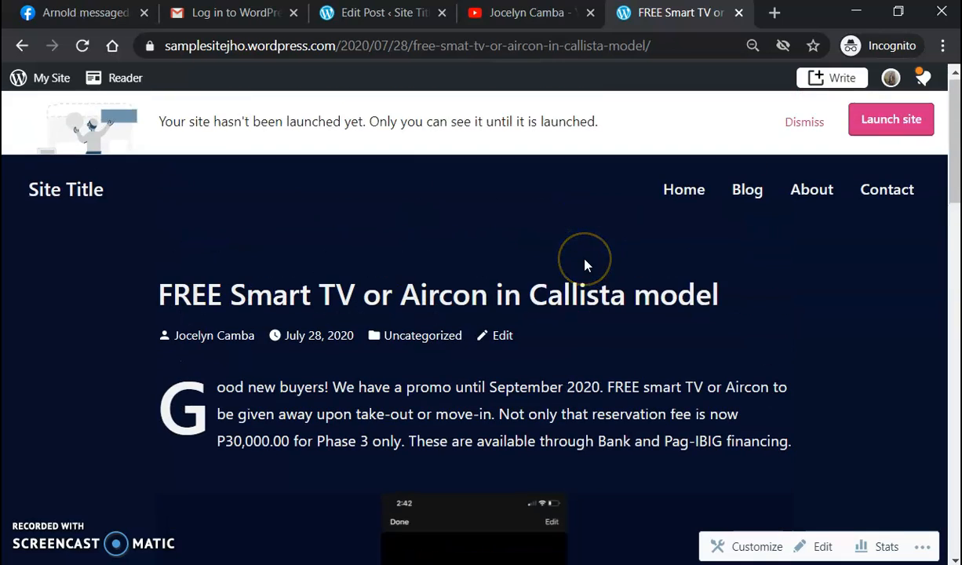
click(574, 259)
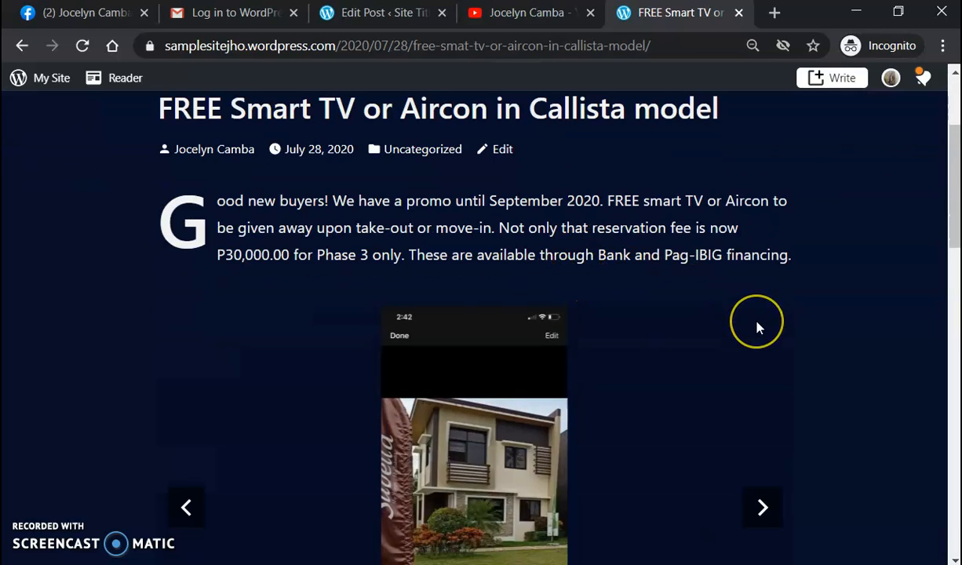
scroll(756, 322, down, 3)
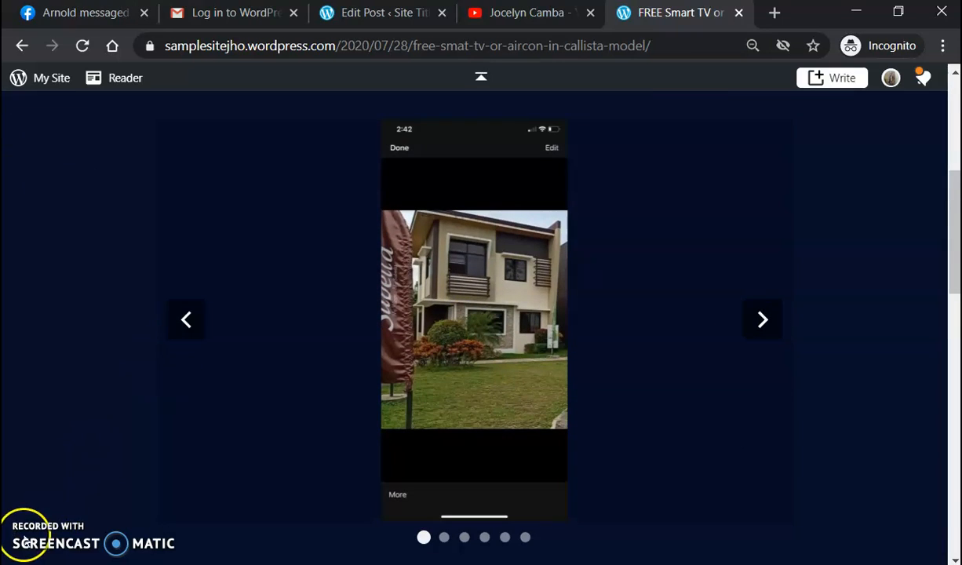